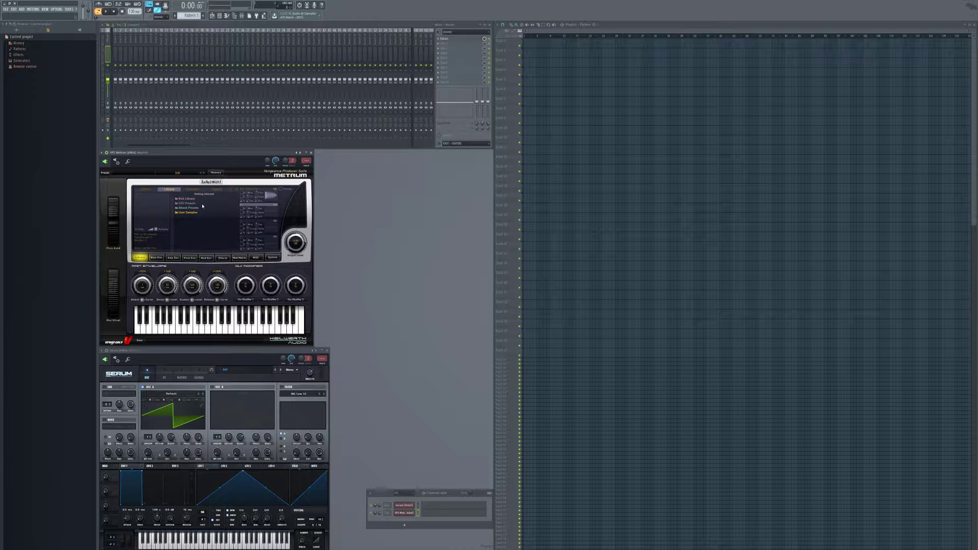
- Open Metrum's oscillator pitch envelope and shift its decay point slightly later in time
click(189, 258)
click(270, 198)
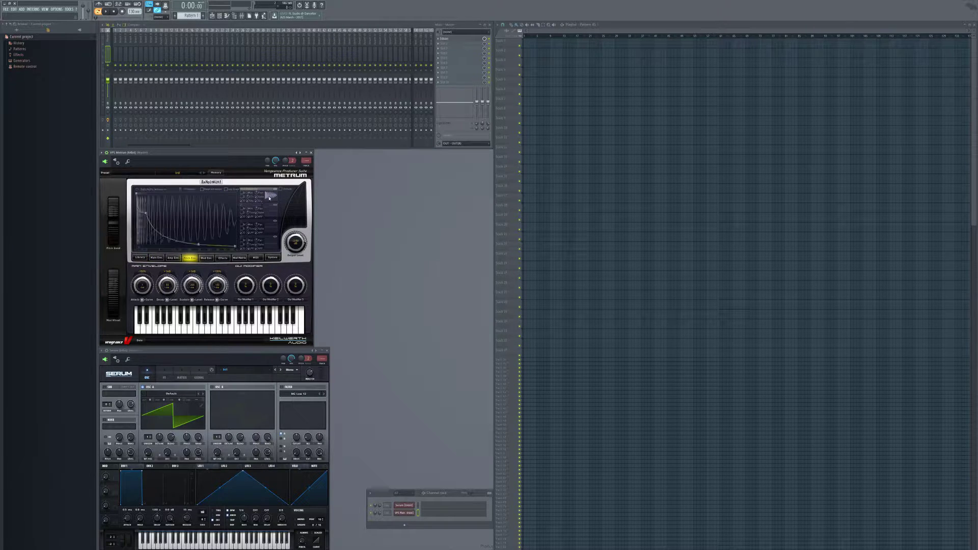
drag(138, 193, 150, 210)
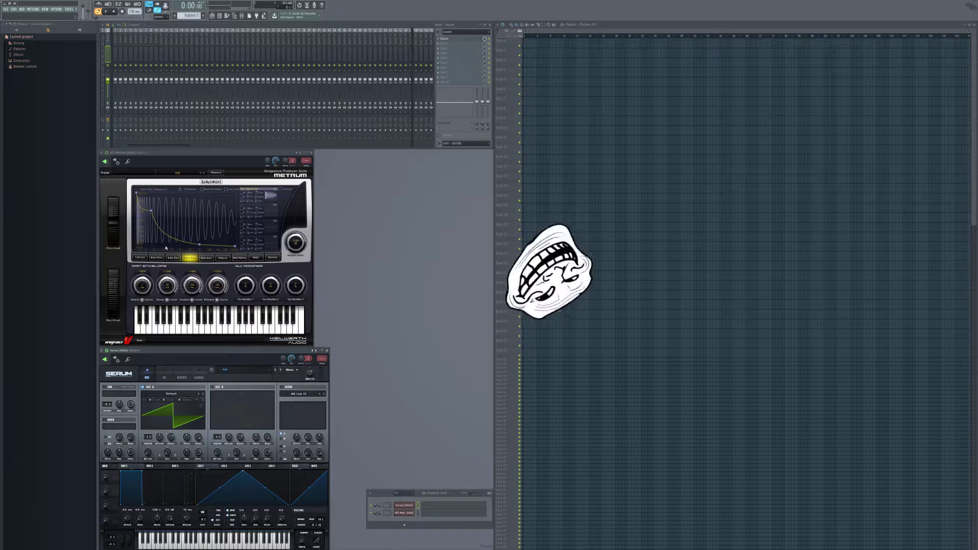
mouse_move(136, 194)
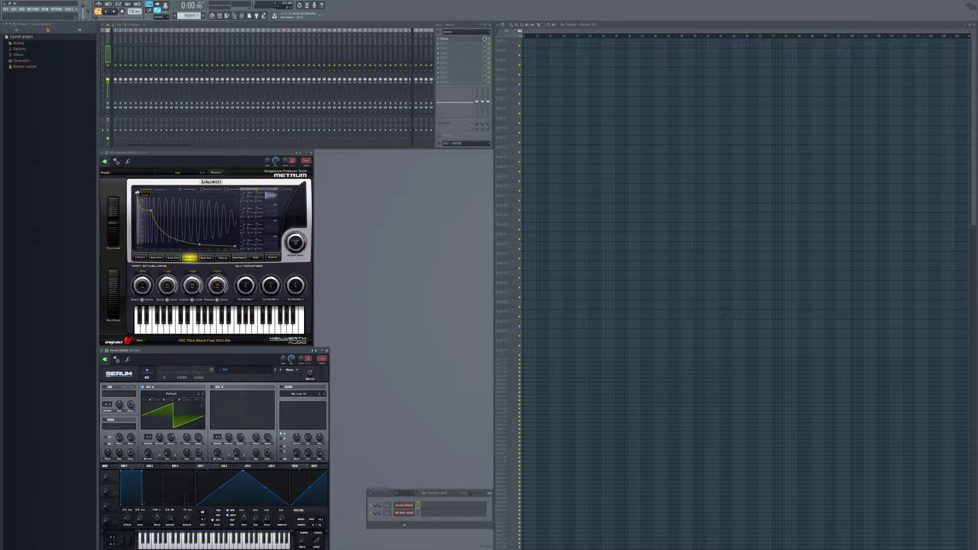
click(136, 194)
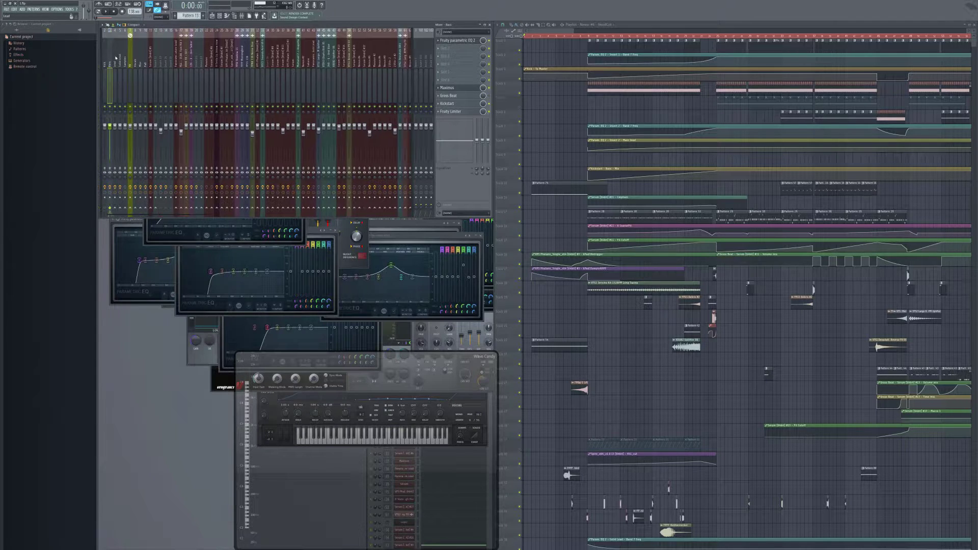
- Examine the mixer routing, playlist arrangement and channel rack of the finished song project
click(116, 59)
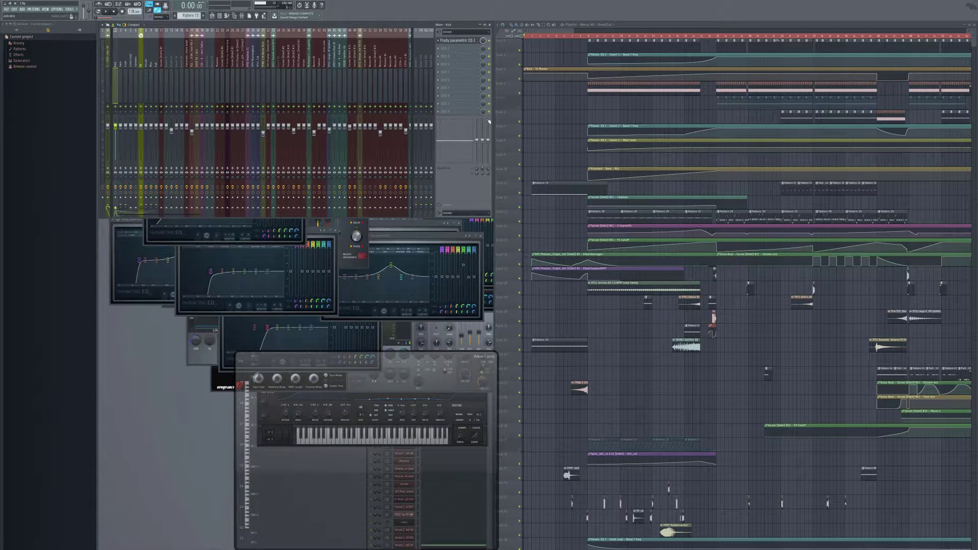
scroll(571, 116, down, 5)
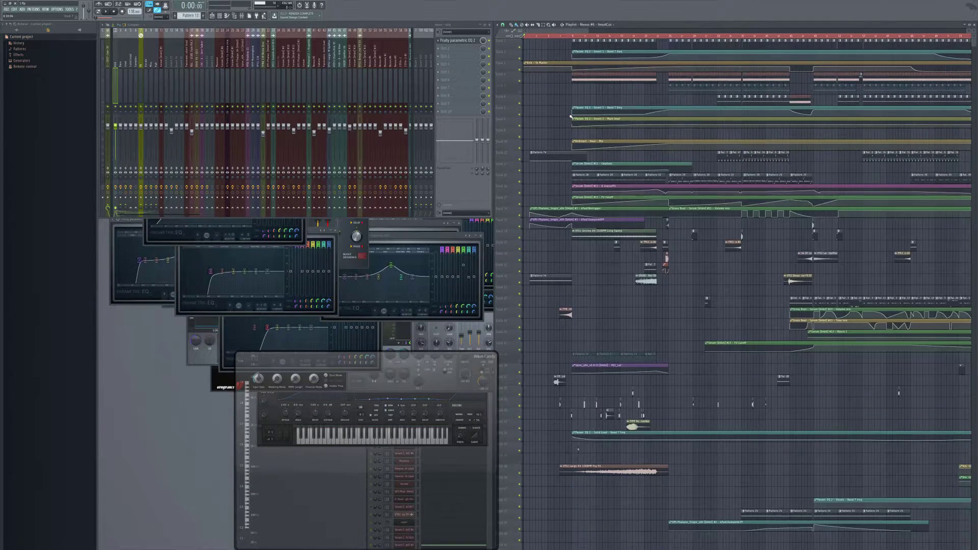
scroll(571, 117, down, 3)
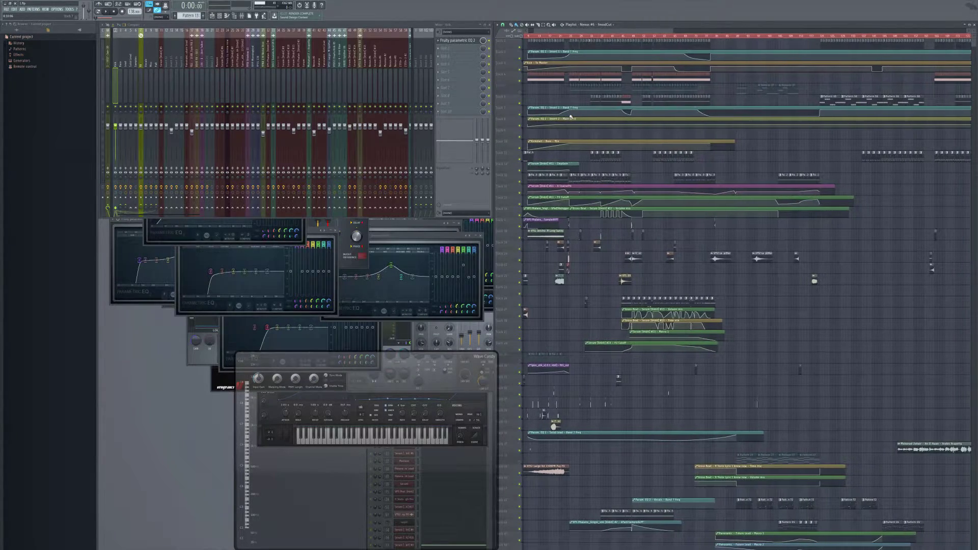
scroll(571, 117, up, 1)
scroll(571, 117, left, 1)
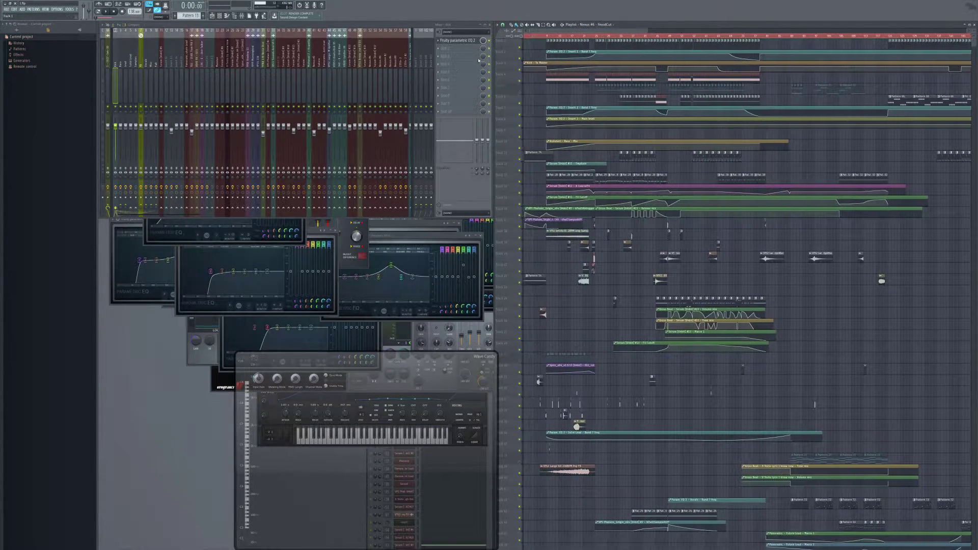
drag(356, 357, 208, 285)
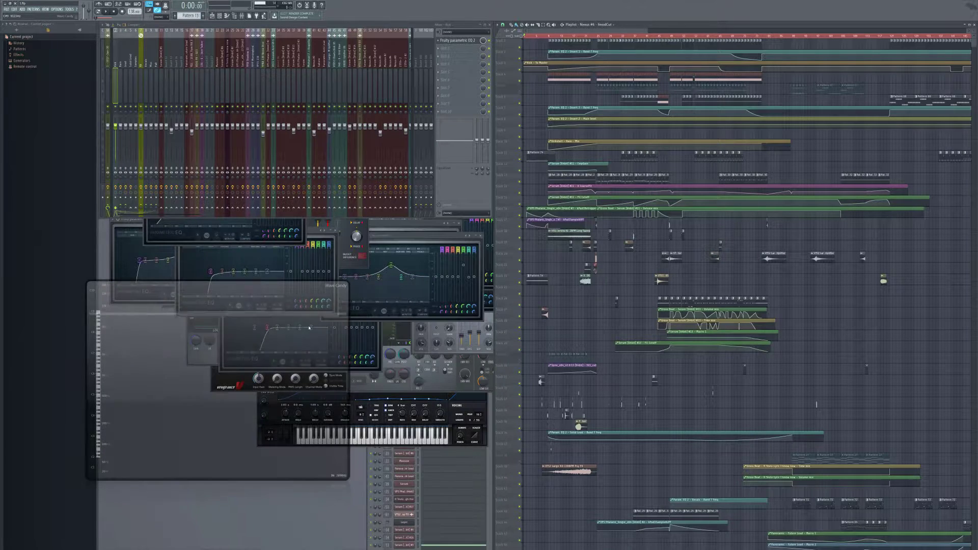
click(492, 414)
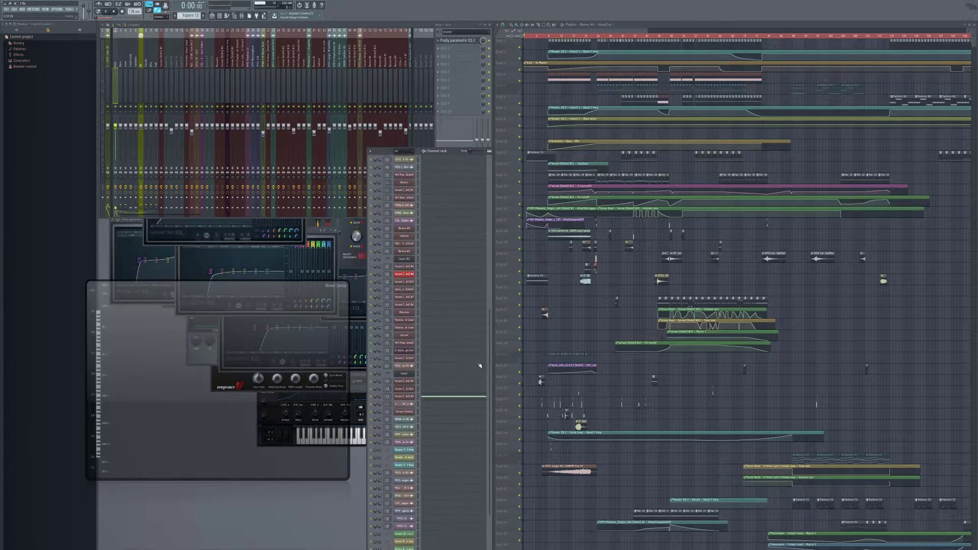
drag(491, 326, 494, 233)
scroll(492, 239, down, 10)
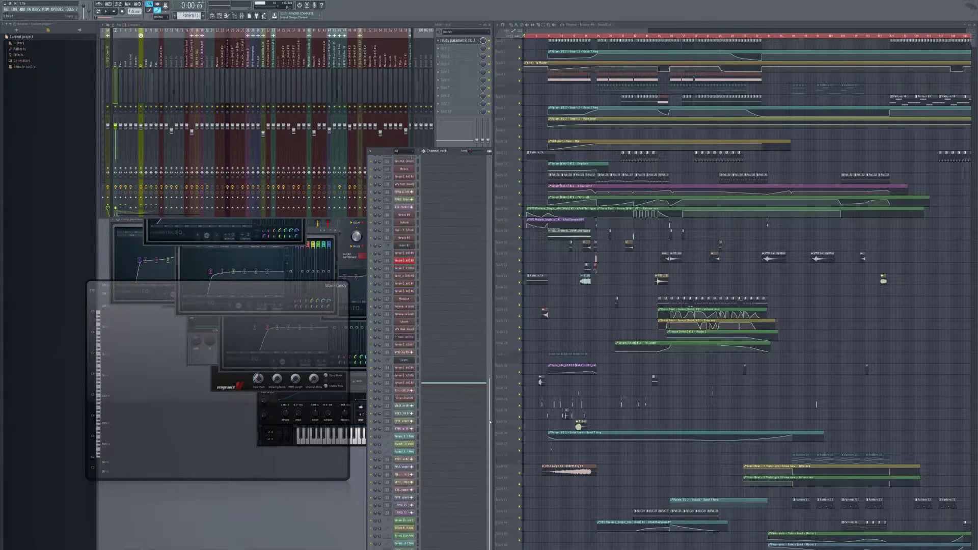
scroll(489, 367, down, 10)
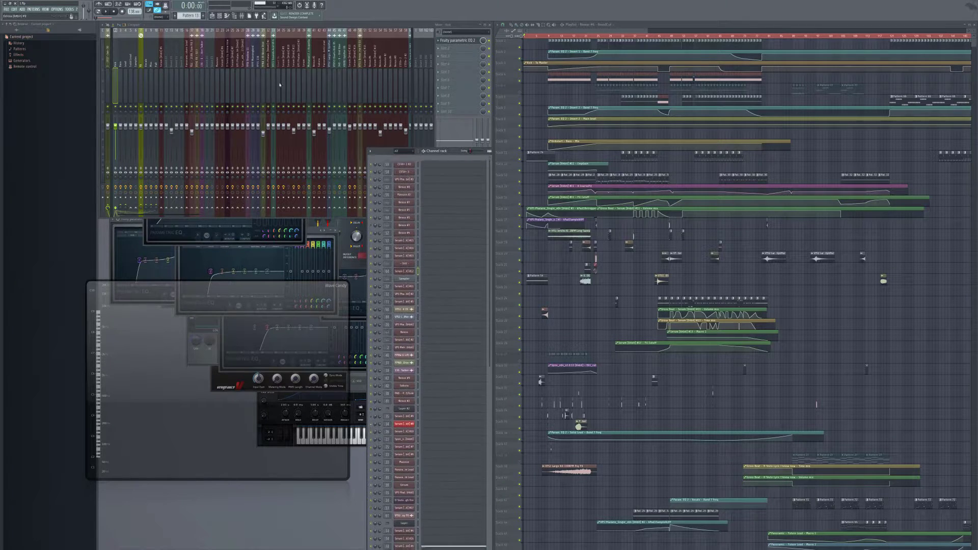
click(123, 65)
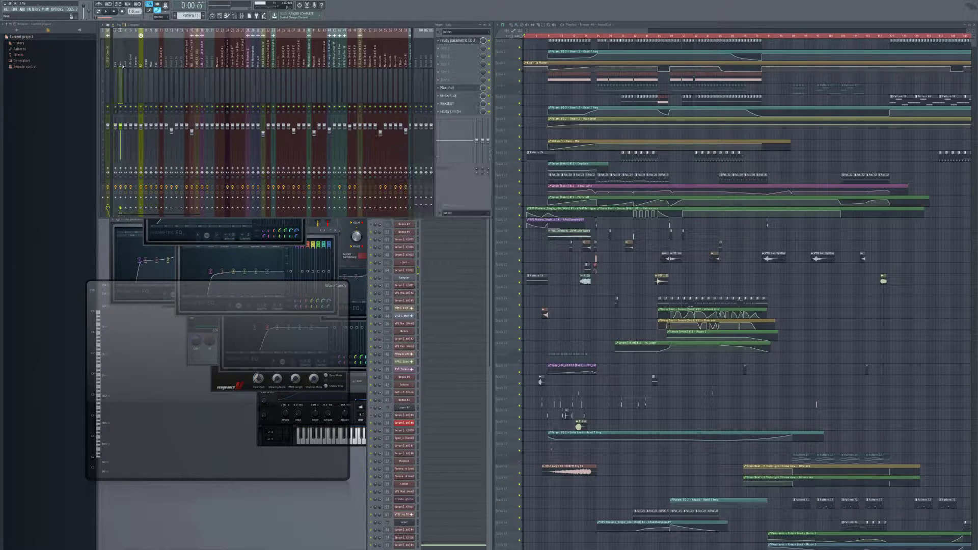
- Return to the kick project and refine Metrum's pitch envelope by adjusting the decay point and lengthening the hold stage
click(6, 9)
click(222, 162)
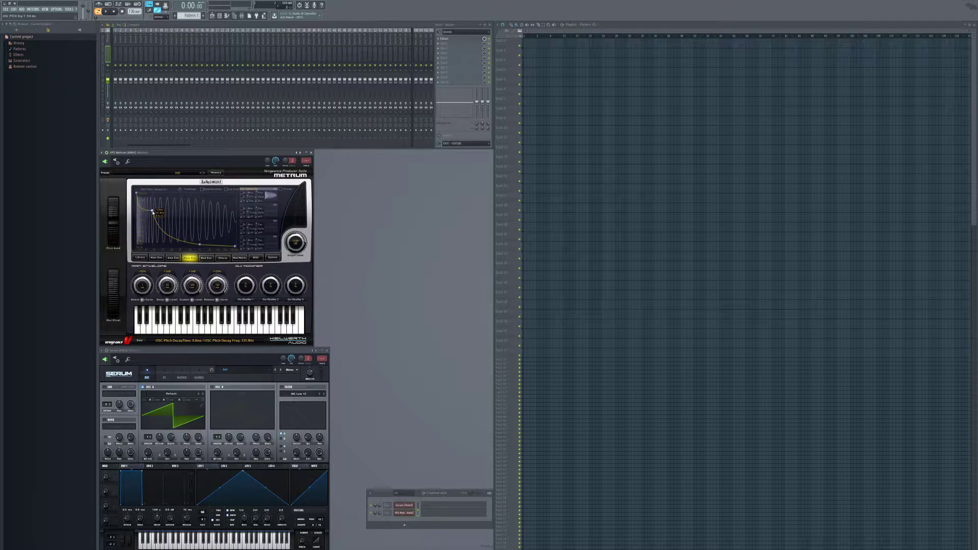
mouse_move(152, 212)
mouse_down()
mouse_move(167, 217)
mouse_move(146, 210)
mouse_up()
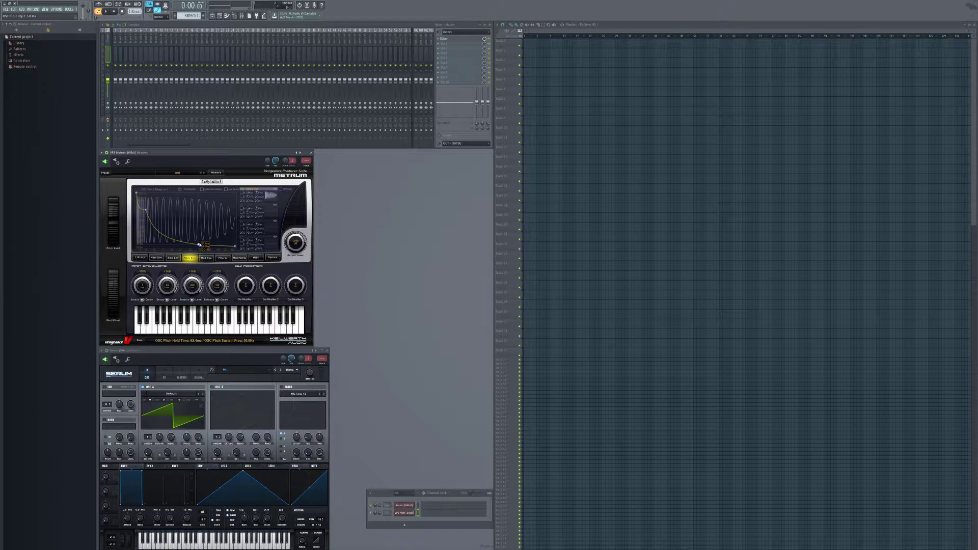
drag(199, 245, 233, 247)
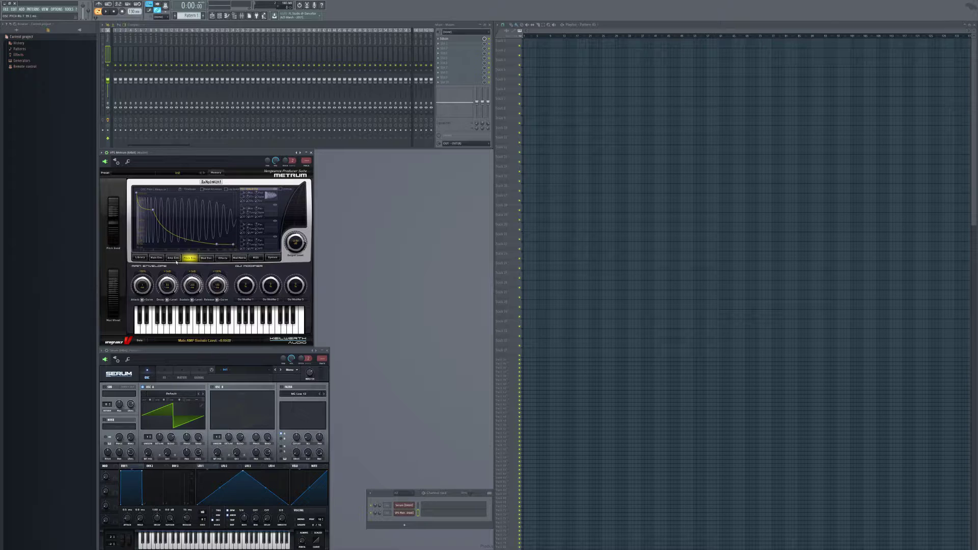
- Shape Metrum's oscillator amp envelope with a deep dip at the decay point and a raised, earlier sustain point
click(174, 258)
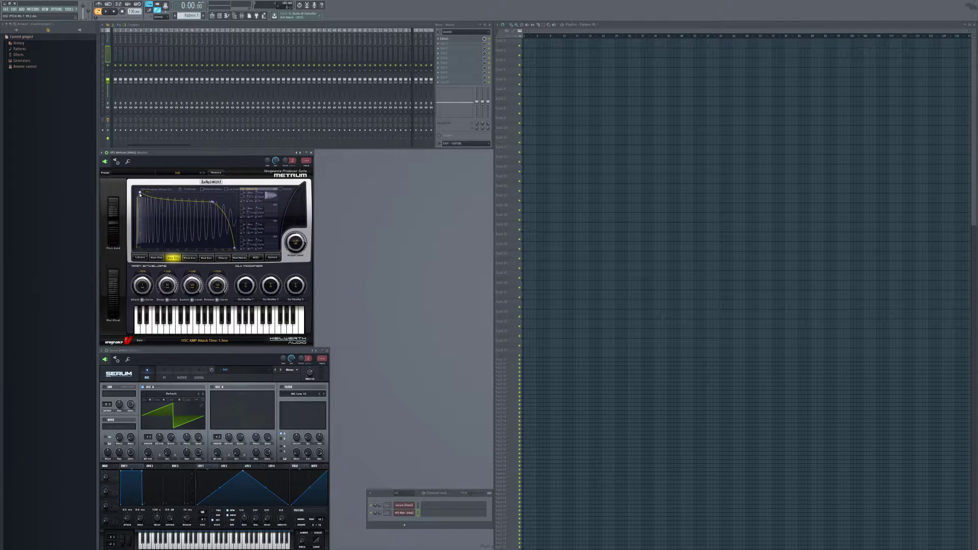
drag(213, 203, 179, 226)
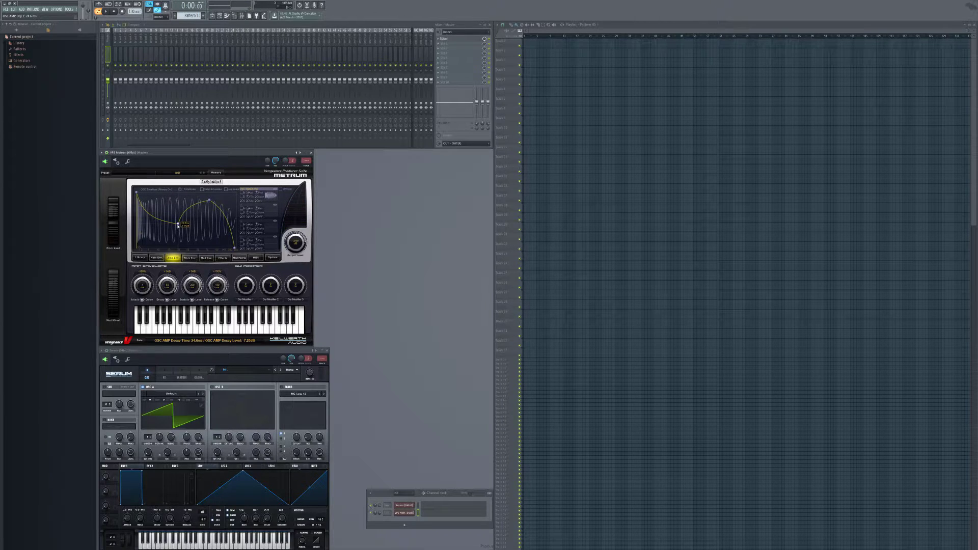
drag(178, 226, 180, 224)
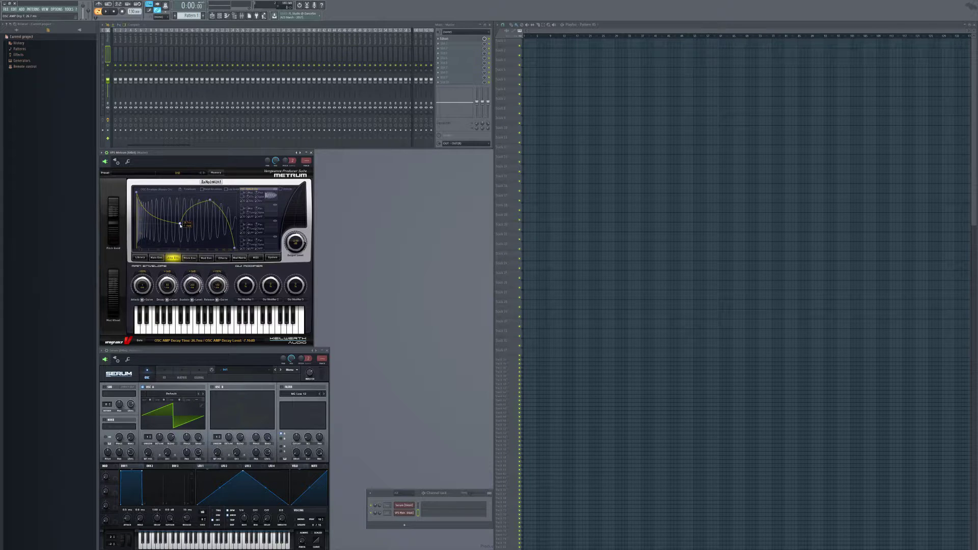
drag(180, 224, 180, 230)
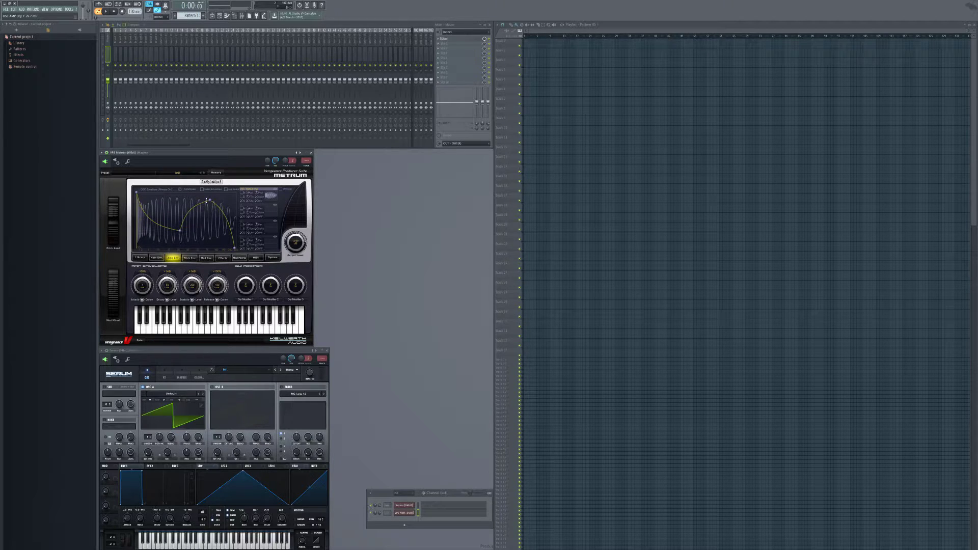
drag(209, 200, 202, 198)
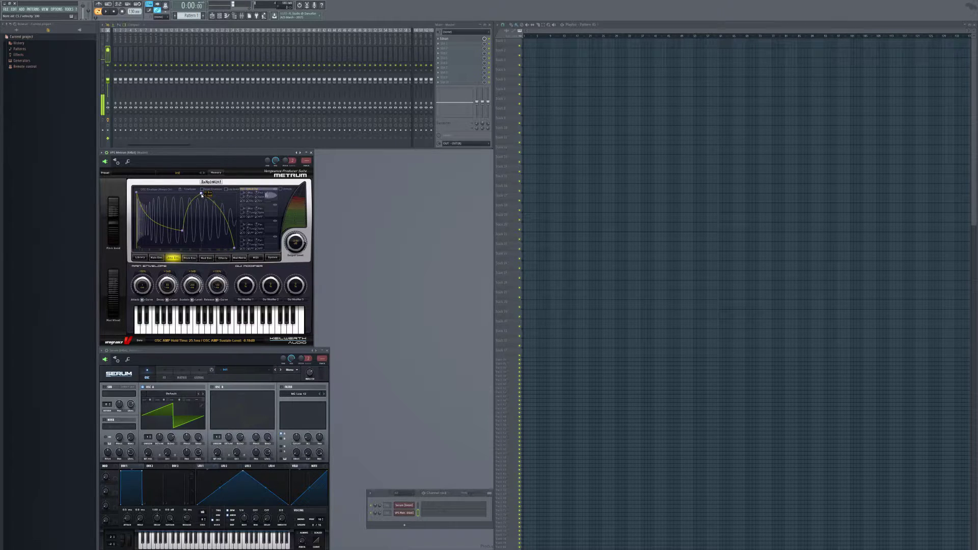
- Fine-tune the amp envelope's sustain curve and release point while auditioning the kick
drag(223, 213, 223, 206)
drag(234, 248, 232, 249)
key(q)
key(q)
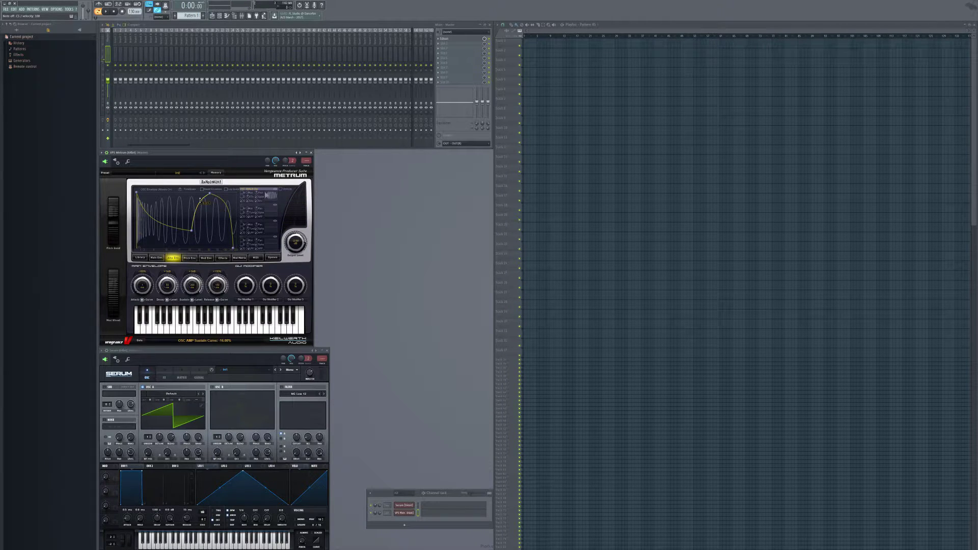
key(q)
key(q)
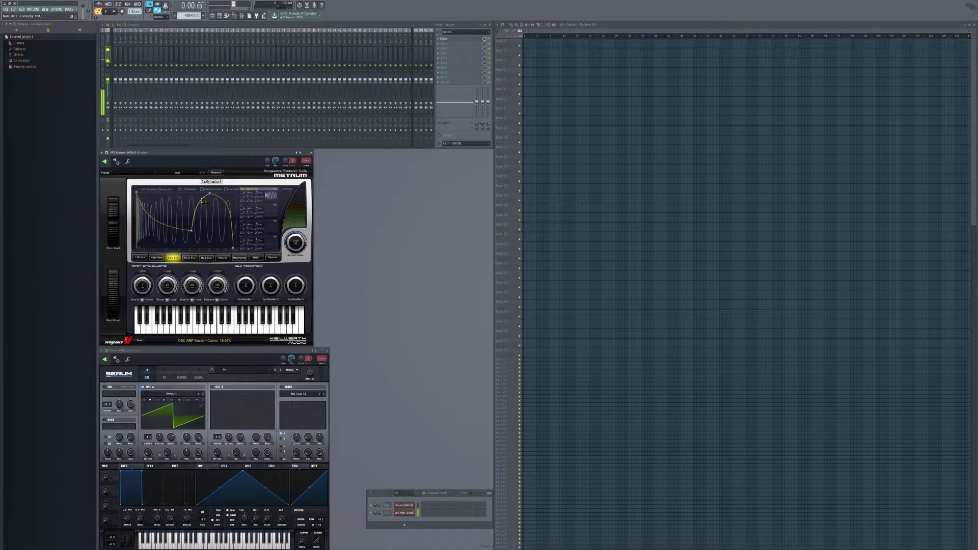
drag(157, 215, 221, 206)
key(q)
key(q)
key(q)
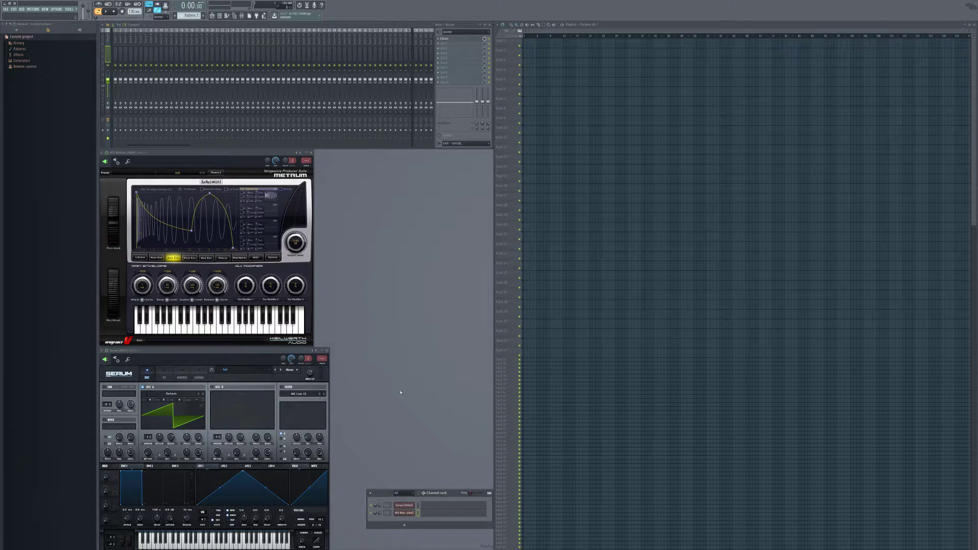
- Add four kick notes to the Metrum channel, one on each beat of the bar, and play the pattern
right_click(414, 515)
click(479, 514)
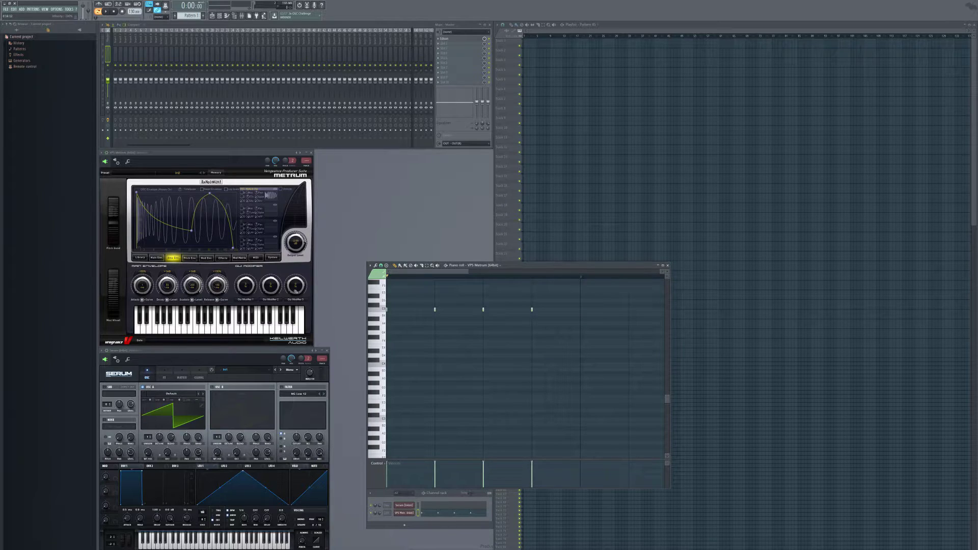
drag(480, 265, 450, 193)
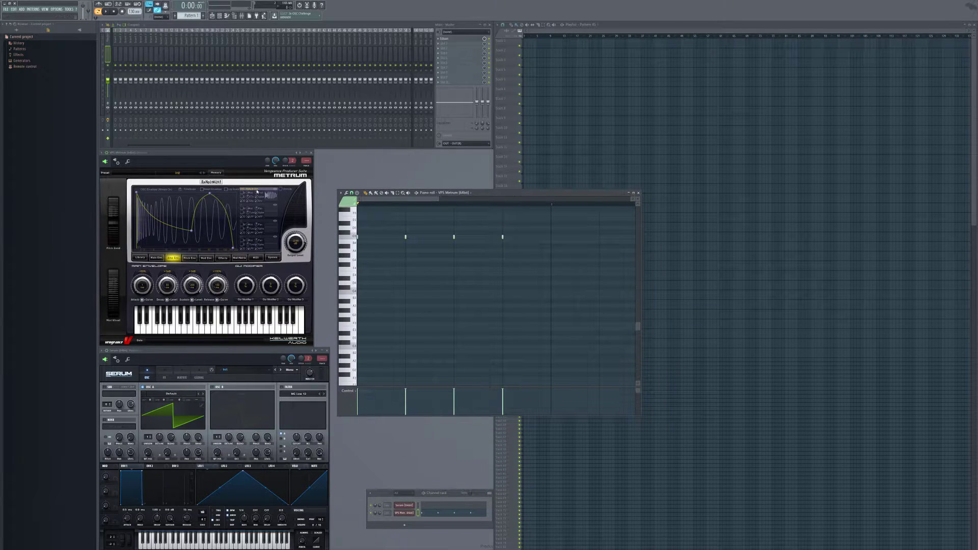
key(space)
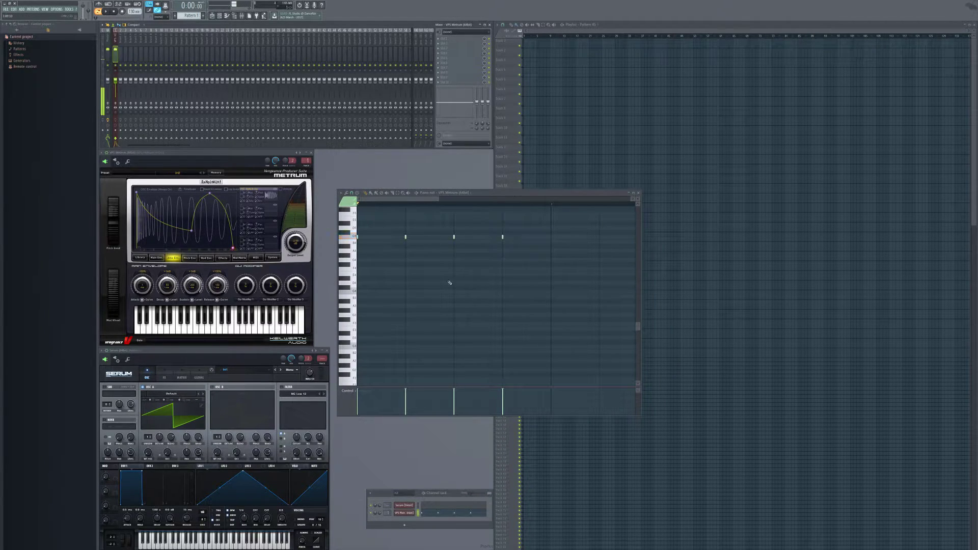
key(space)
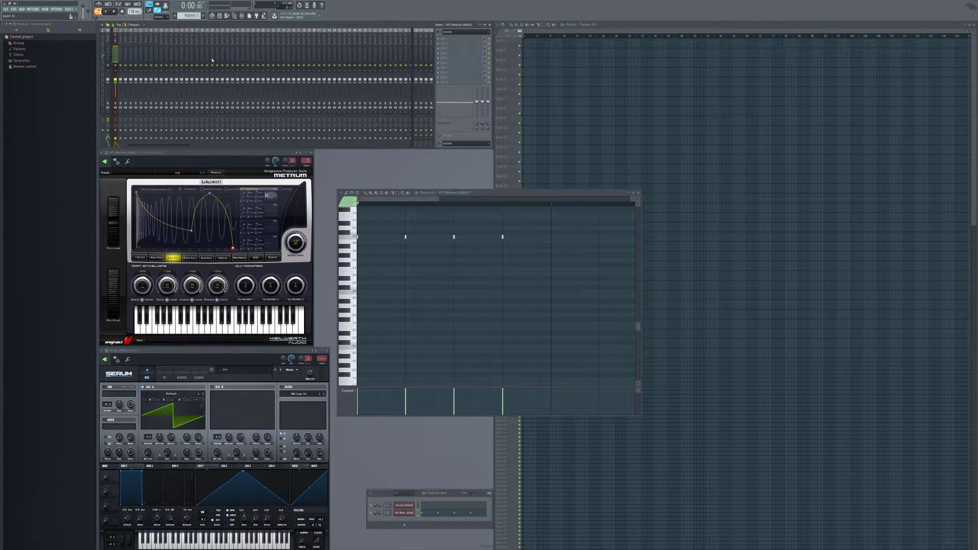
key(space)
key(space)
- Assign Serum to its own mixer track, move that track to insert 10 and route it into insert 2
click(403, 505)
click(404, 512)
click(404, 505)
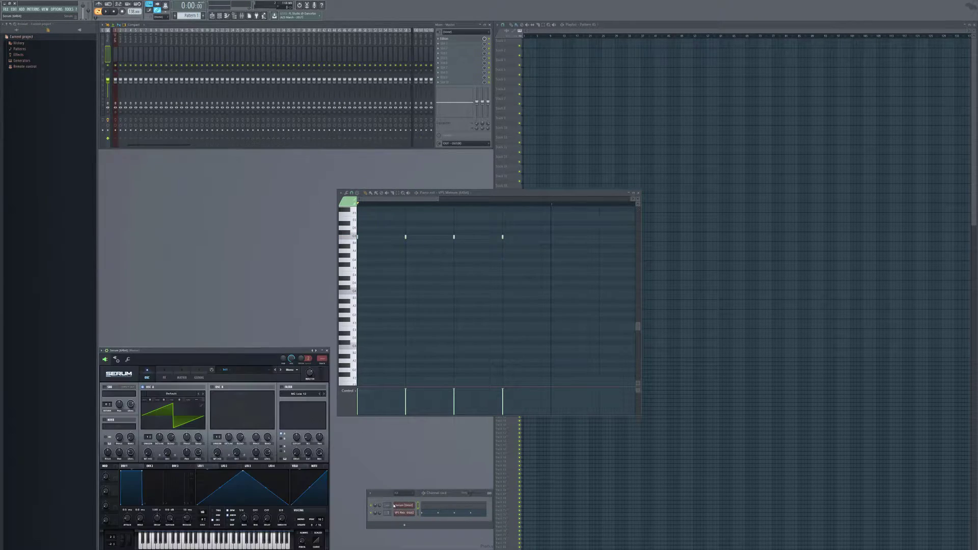
click(401, 512)
click(404, 505)
click(322, 363)
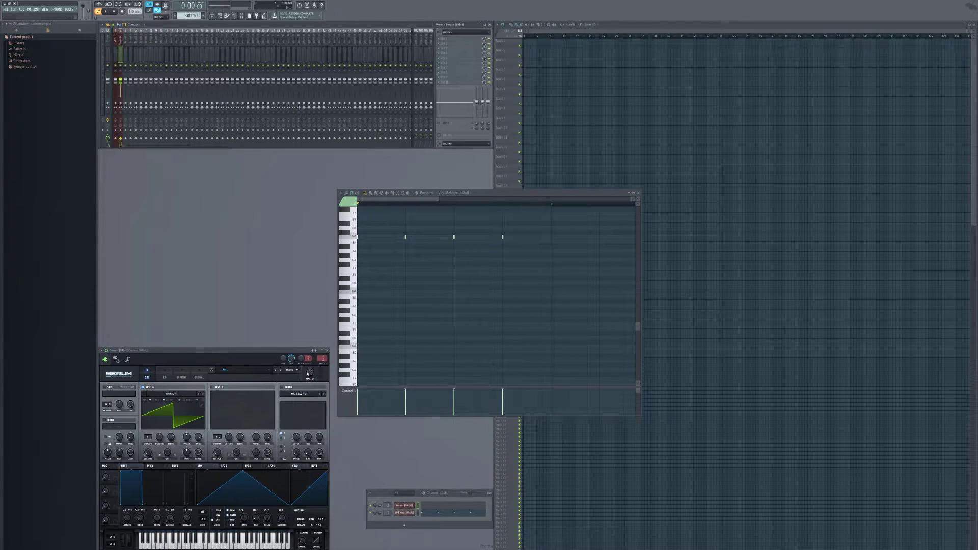
drag(122, 54, 160, 54)
click(120, 135)
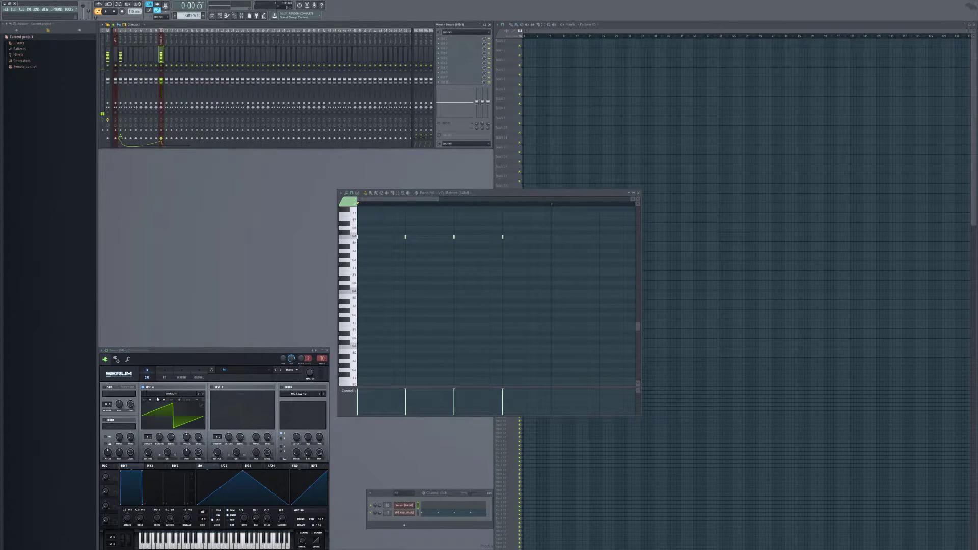
- Lower the octave of Serum's oscillator A
drag(151, 401, 151, 409)
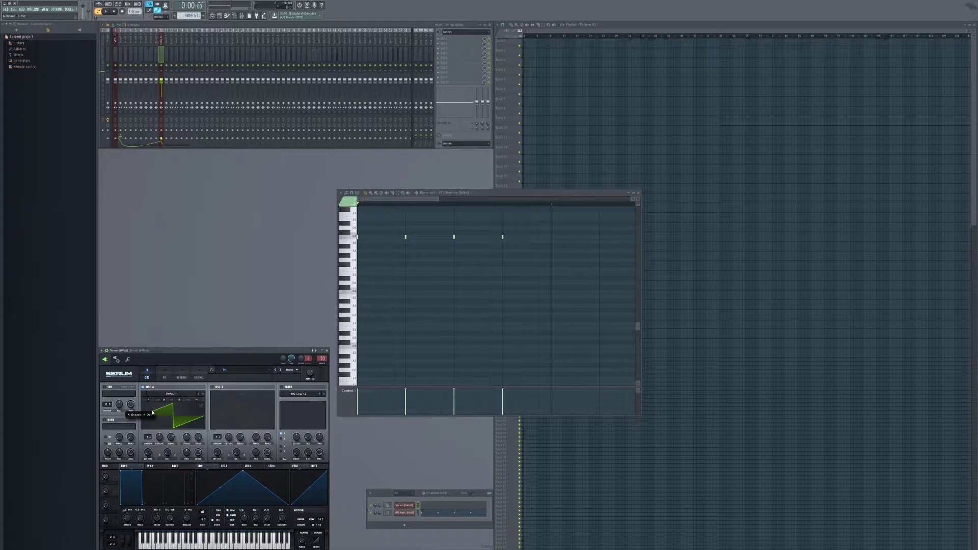
- Place Pattern 1 clips on the first playlist track and Pattern 2 clips on the second, across the first four bars
click(548, 51)
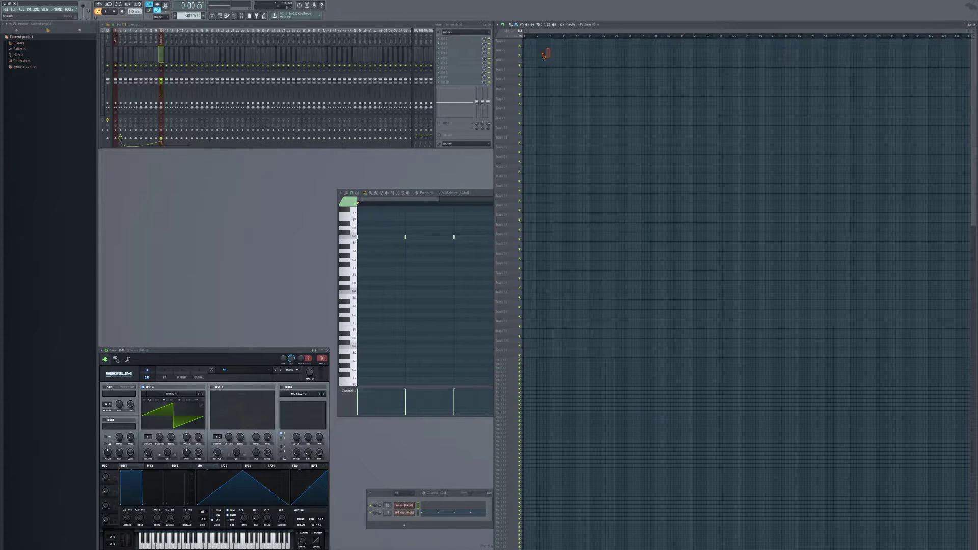
click(189, 16)
drag(560, 46, 511, 47)
key(ctrl+d)
right_click(539, 46)
click(190, 14)
drag(190, 14, 191, 10)
drag(523, 53, 537, 53)
- Open Serum's piano roll in Pattern 2 and audition keys to find the bass note
click(387, 297)
click(348, 315)
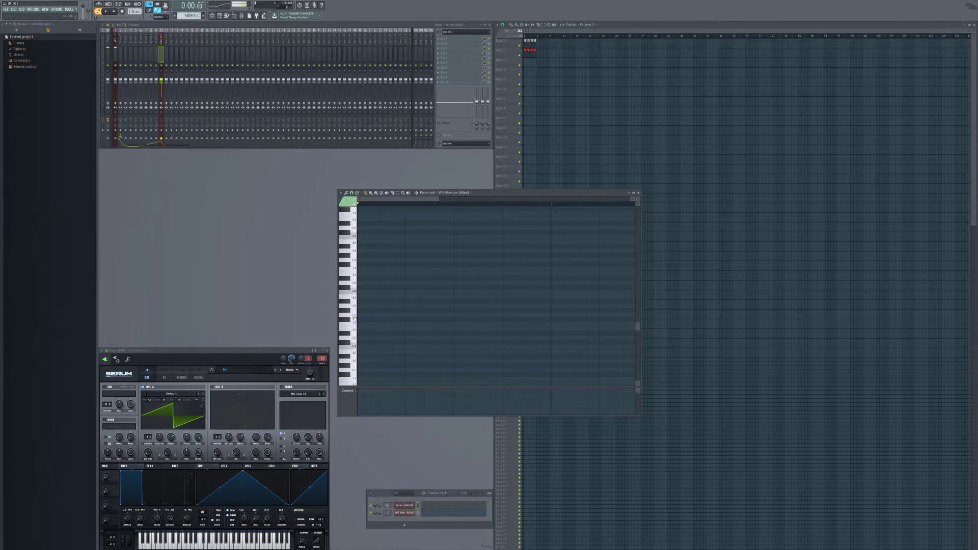
right_click(407, 509)
right_click(412, 508)
click(425, 494)
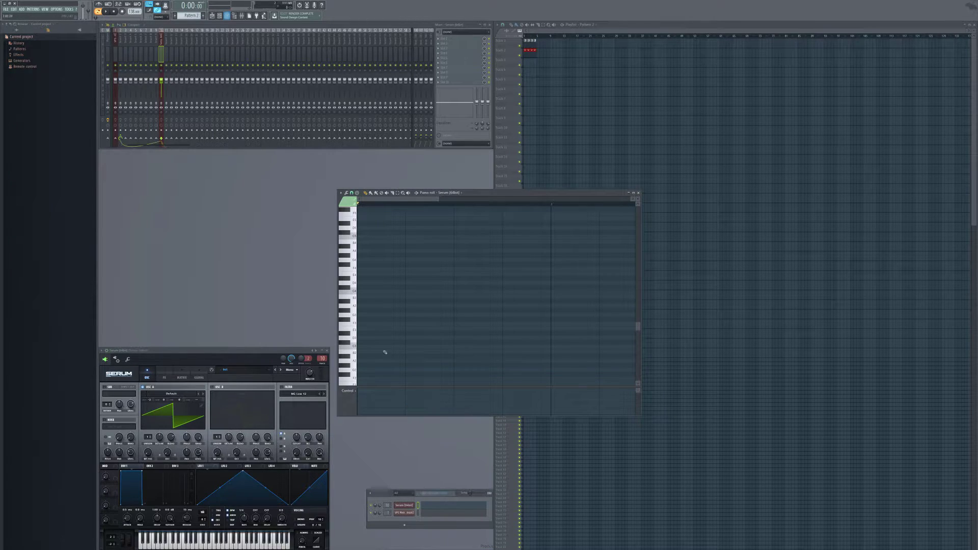
click(355, 308)
click(356, 261)
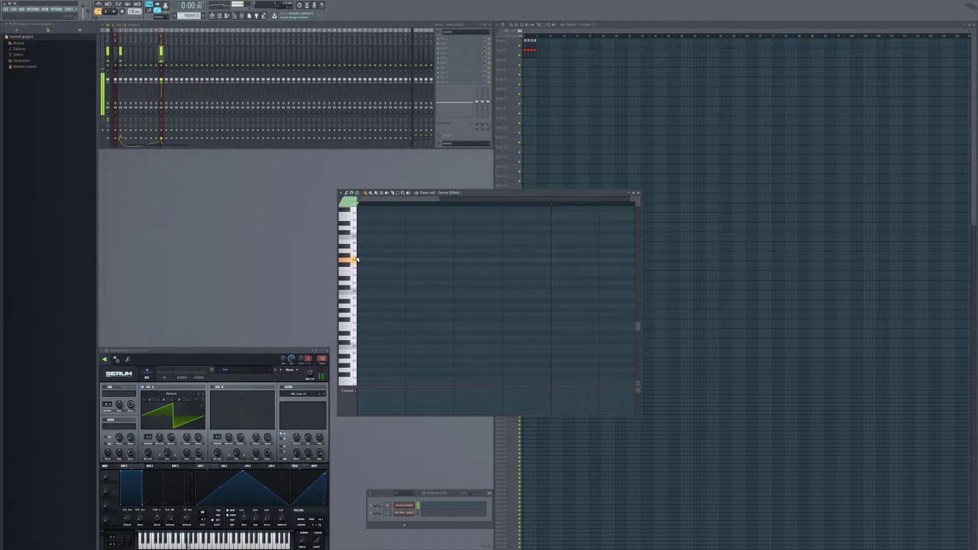
- Draw four consecutive bass notes on one pitch and duplicate them until they fill the whole bar
click(362, 260)
click(374, 260)
click(384, 261)
click(398, 260)
key(ctrl+a)
key(ctrl+b)
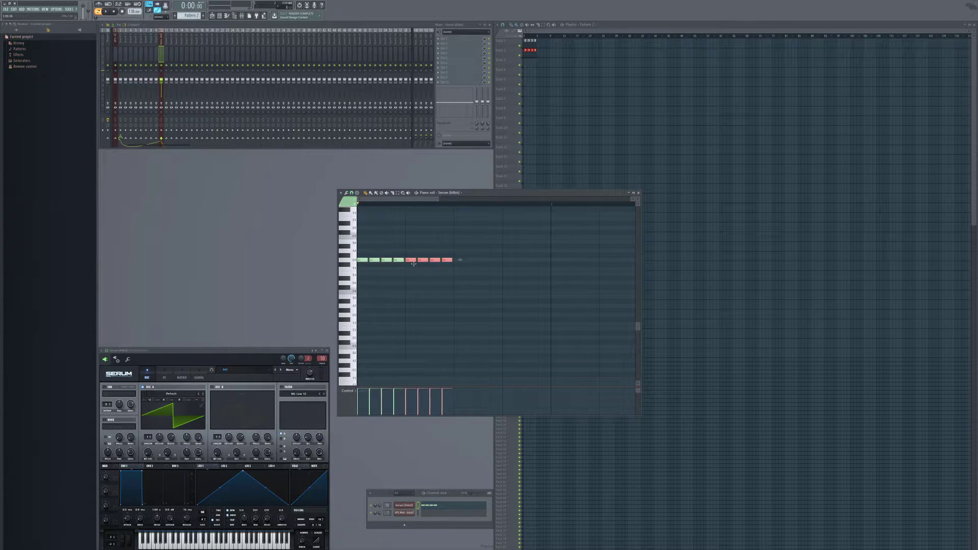
key(ctrl+a)
key(ctrl+b)
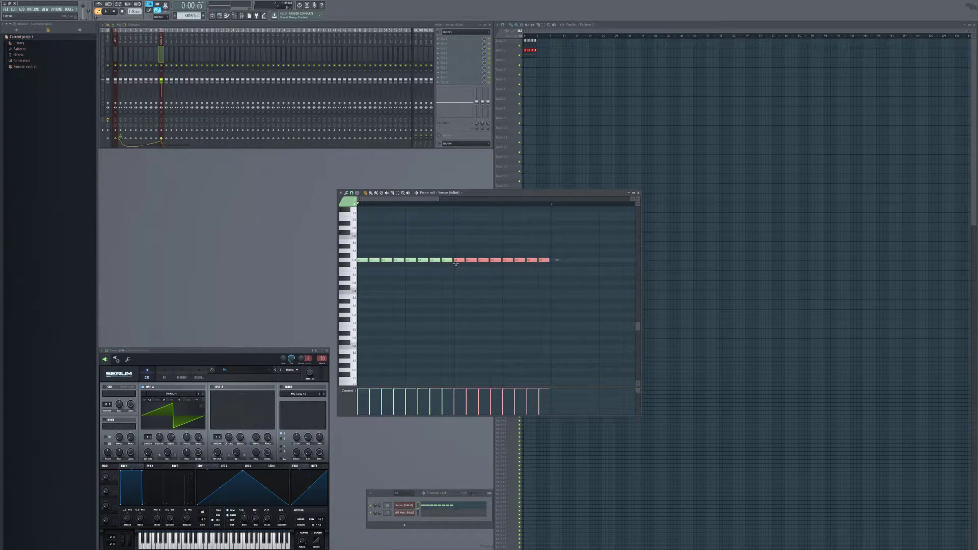
- Delete the extra Pattern 2 clips from the second playlist track, keeping only the first one
click(547, 150)
right_click(528, 54)
right_click(531, 54)
right_click(534, 54)
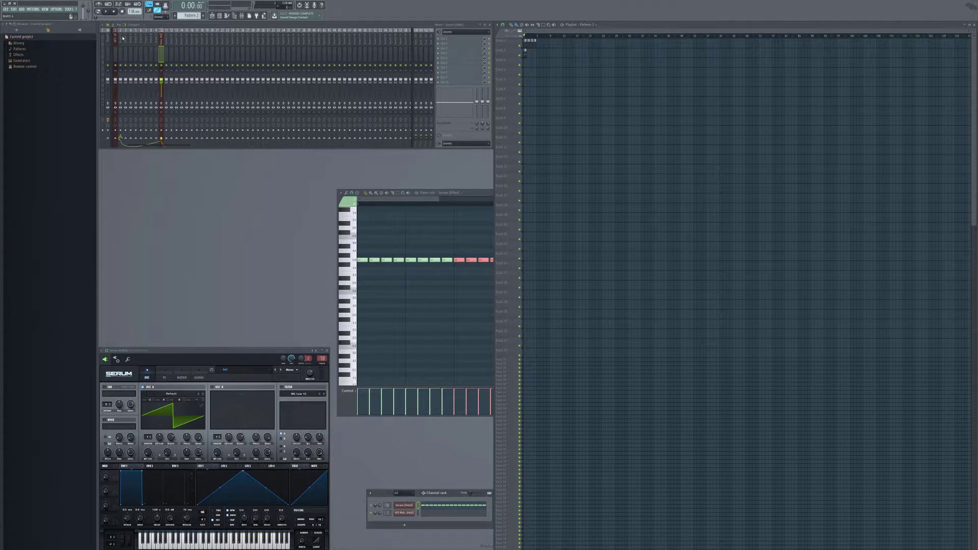
- Switch to pattern playback, deselect the notes and listen to the Serum bass pattern
click(103, 13)
ctrl+click(408, 303)
scroll(408, 302, down, 3)
key(space)
- Enable Serum's low-pass filter, lower its cutoff and listen to the filtered bass
drag(267, 356, 274, 274)
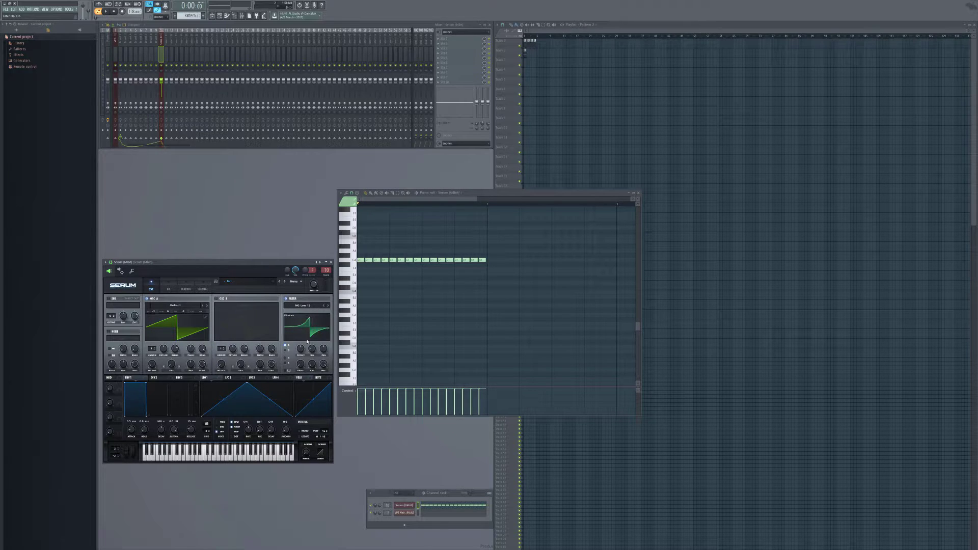
drag(300, 350, 298, 378)
key(space)
key(space)
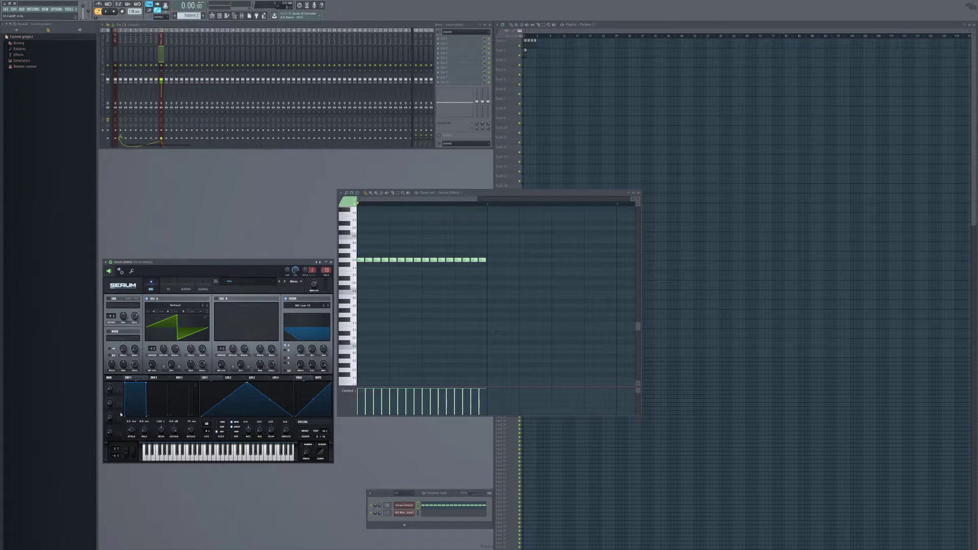
- Assign Env 2 as the filter cutoff's mod source, shape it as a short decay without sustain, and play the pattern
right_click(301, 351)
mouse_move(311, 382)
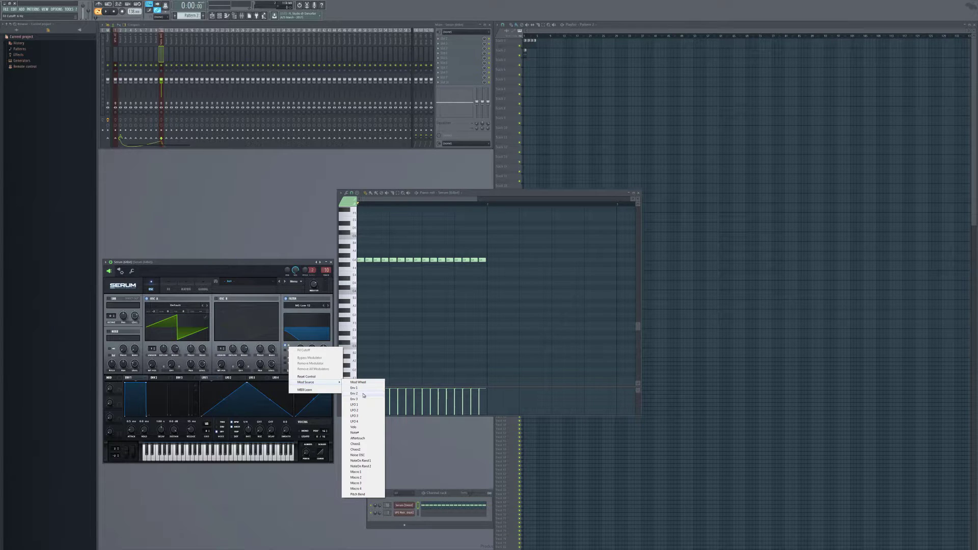
click(364, 394)
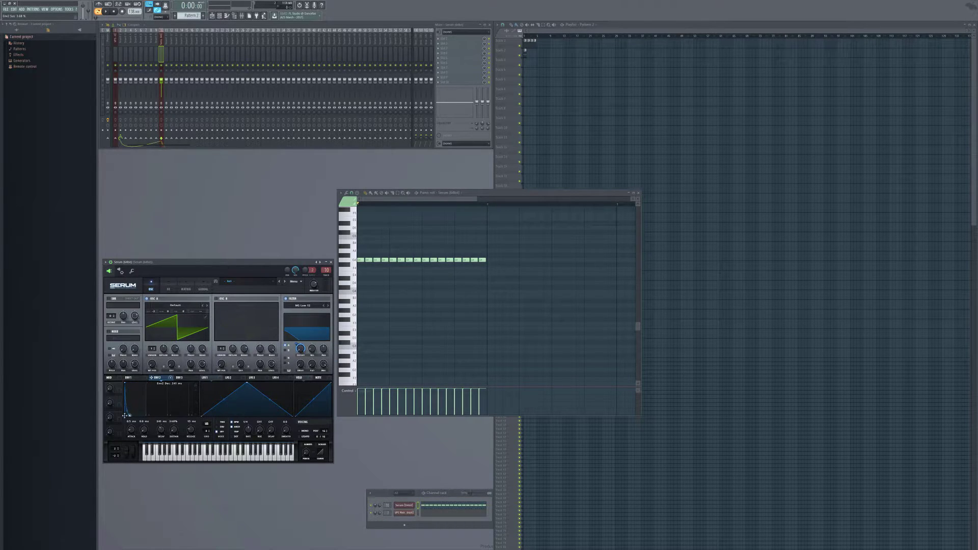
key(space)
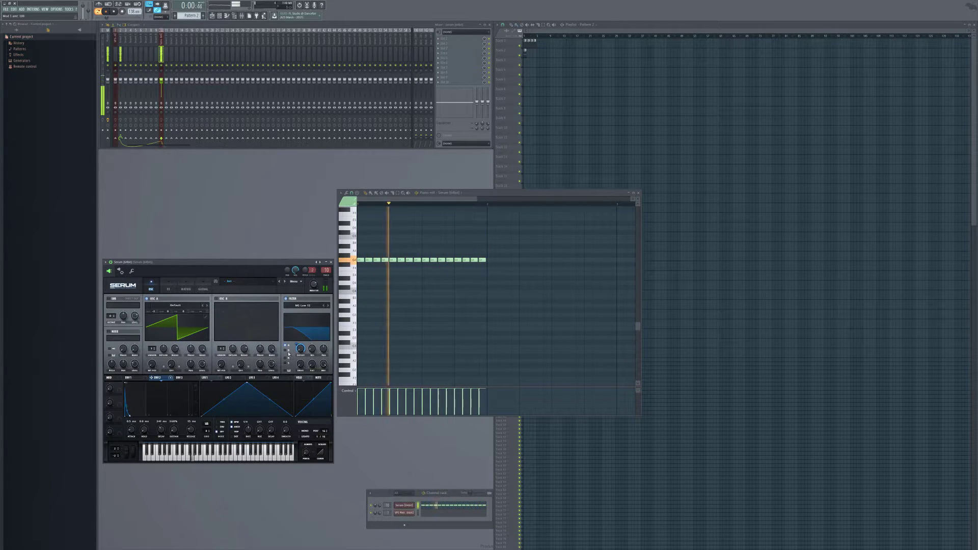
key(space)
key(space)
- Lengthen Env 1's attack slightly while the bass pattern plays
click(128, 379)
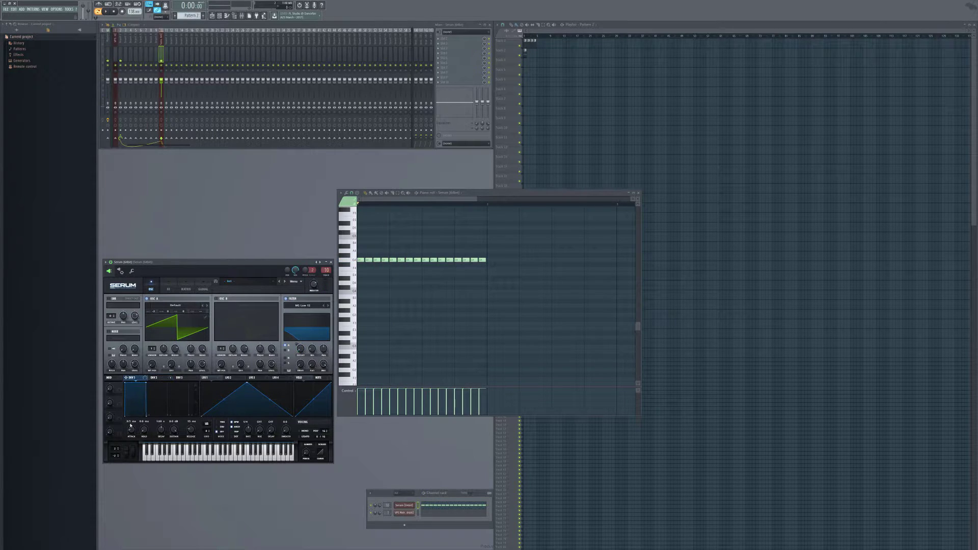
key(space)
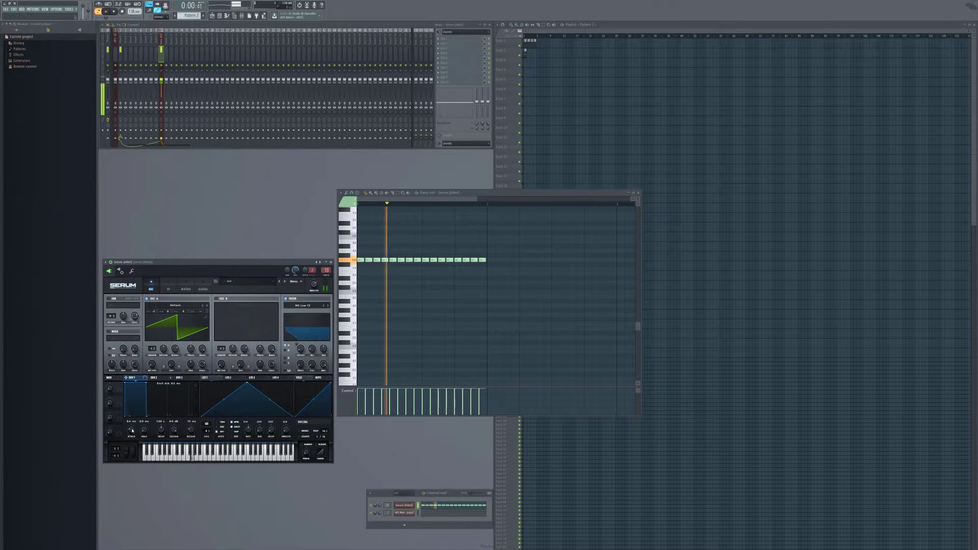
drag(131, 432, 132, 429)
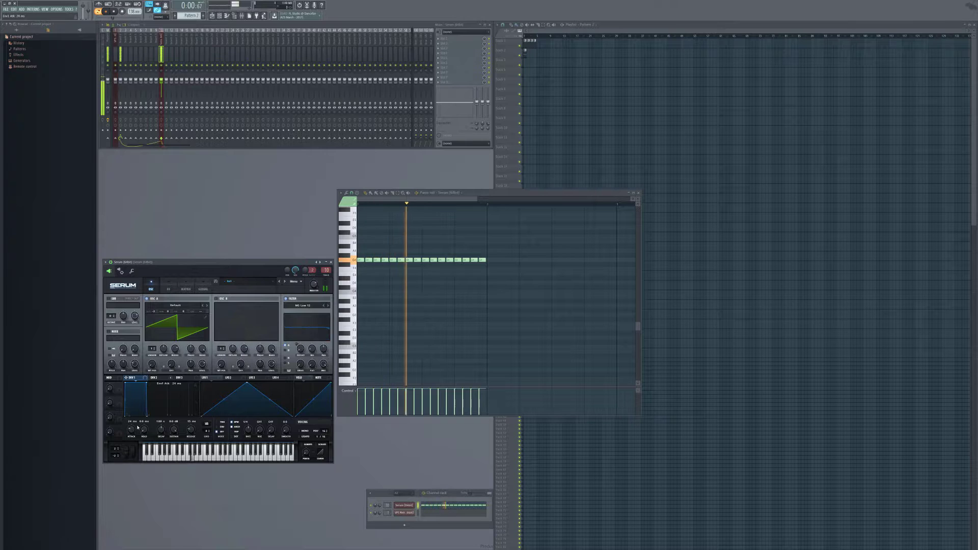
key(space)
- Fine-tune the short Env 2 filter envelope while listening to the bass pattern
click(155, 377)
key(space)
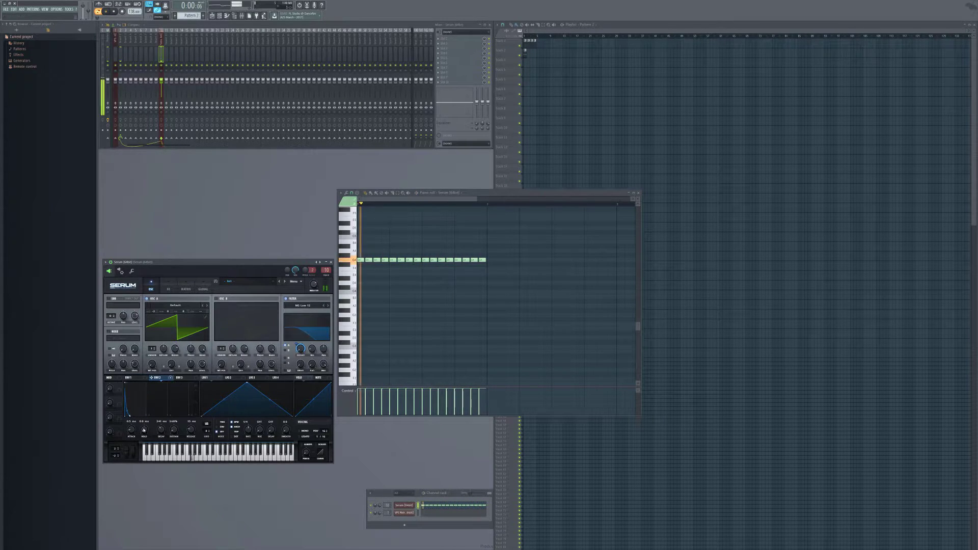
scroll(132, 429, down, 2)
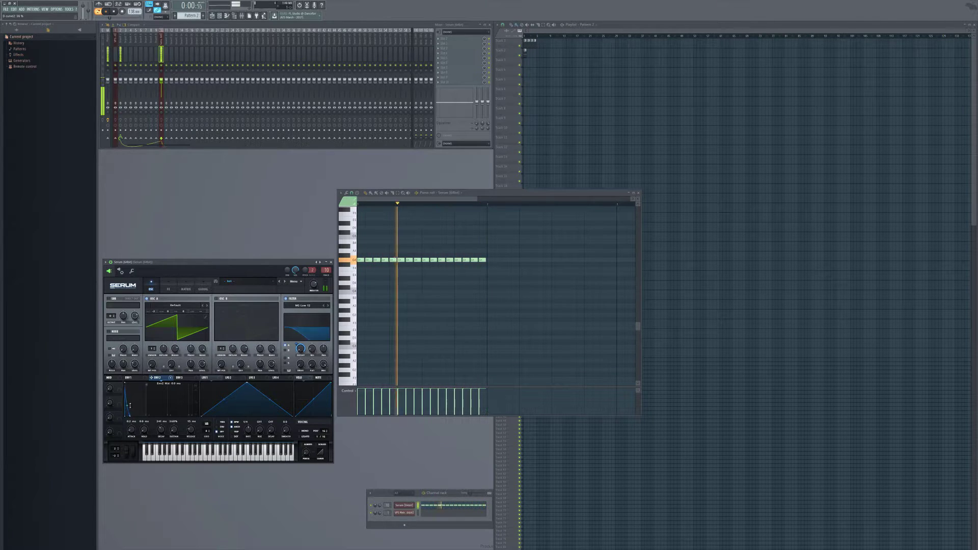
key(space)
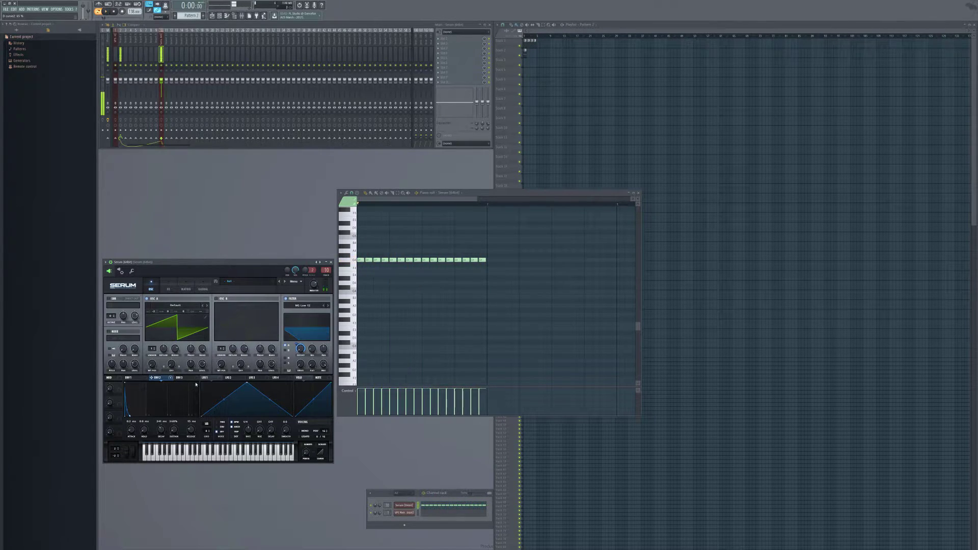
- Load Gross Beat on mixer insert 2 and select its Empty volume slot
click(121, 44)
click(438, 78)
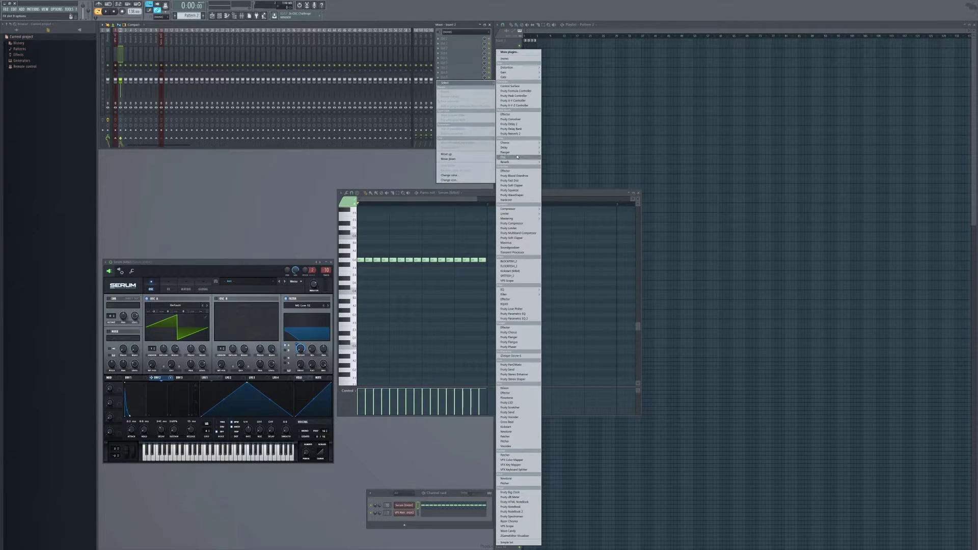
mouse_move(518, 163)
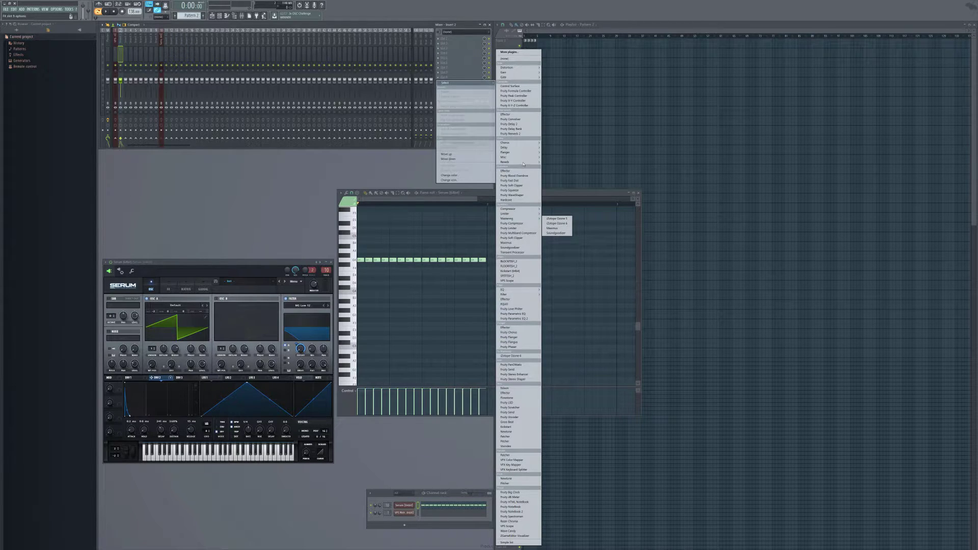
click(555, 158)
drag(388, 248, 379, 157)
click(299, 232)
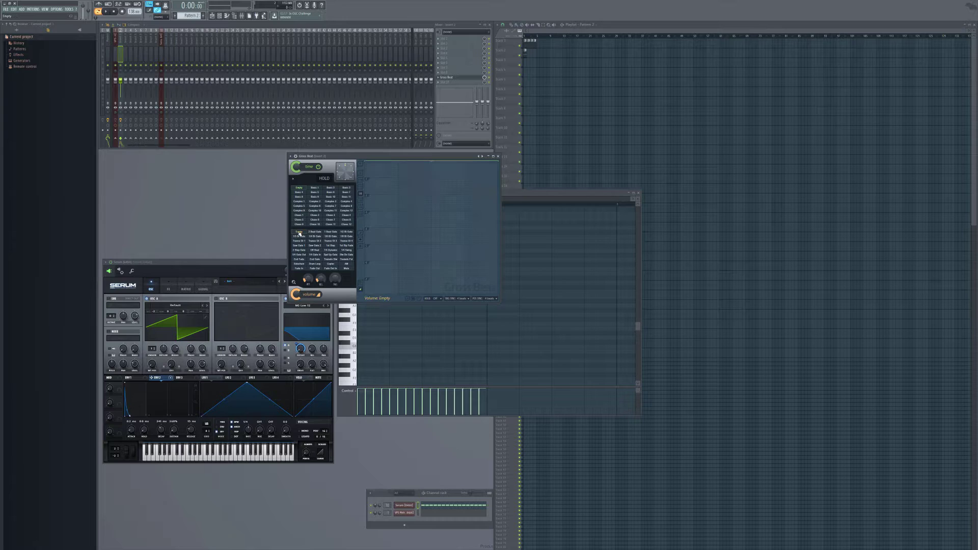
- Draw the first volume ramp in Gross Beat from zero up to full within half a beat, using the Single curve type
drag(371, 270, 365, 300)
click(382, 163)
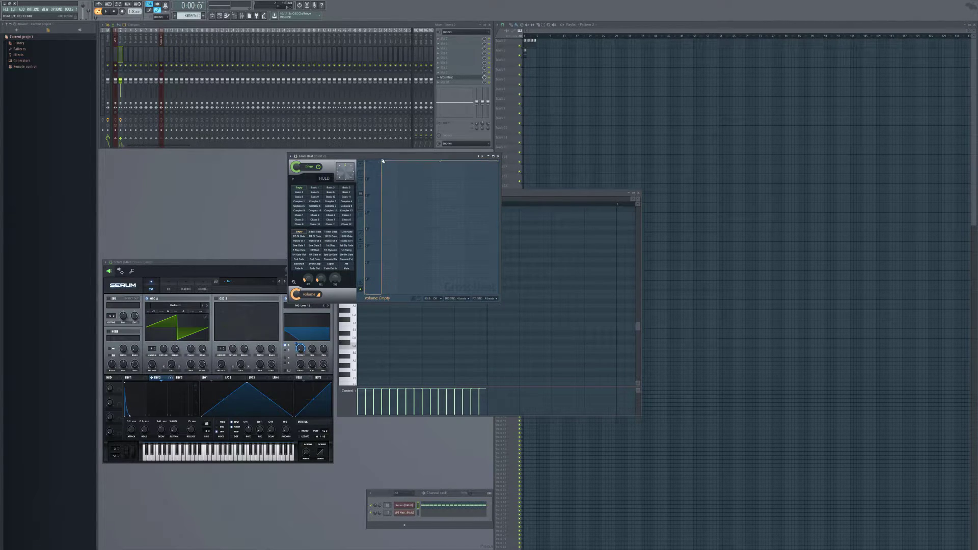
right_click(382, 163)
click(393, 183)
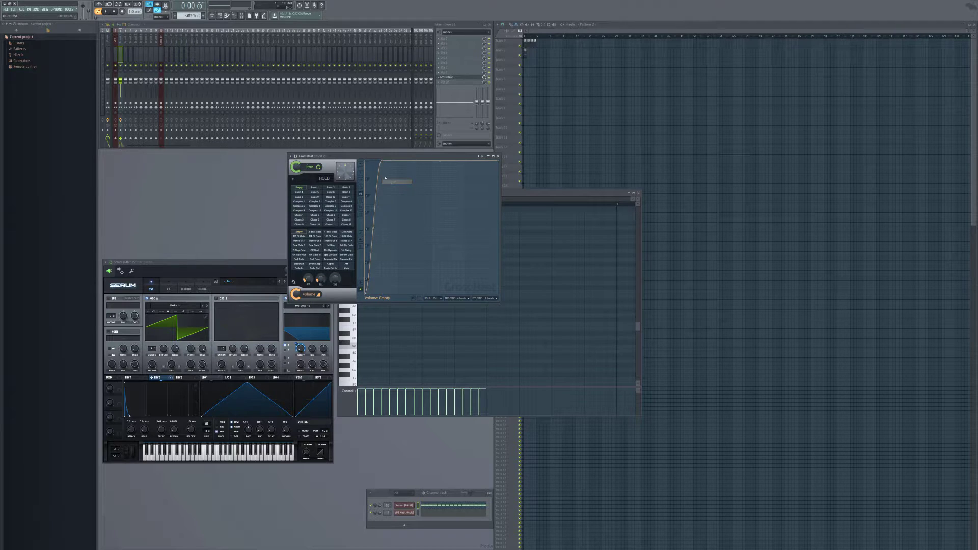
right_click(383, 163)
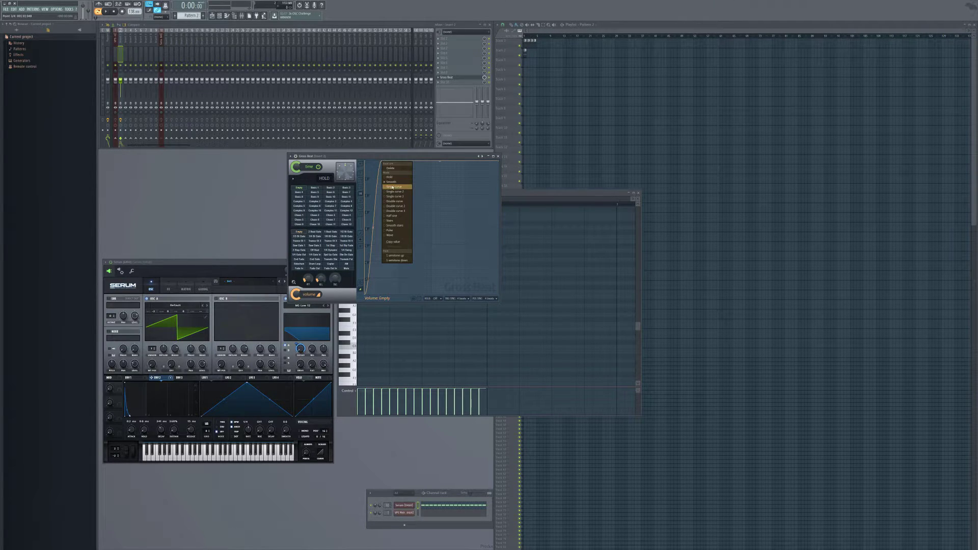
click(392, 186)
- Repeat the zero-to-full volume ramp on the remaining three beats in Gross Beat and play the pattern
drag(400, 180, 399, 289)
drag(418, 169, 431, 289)
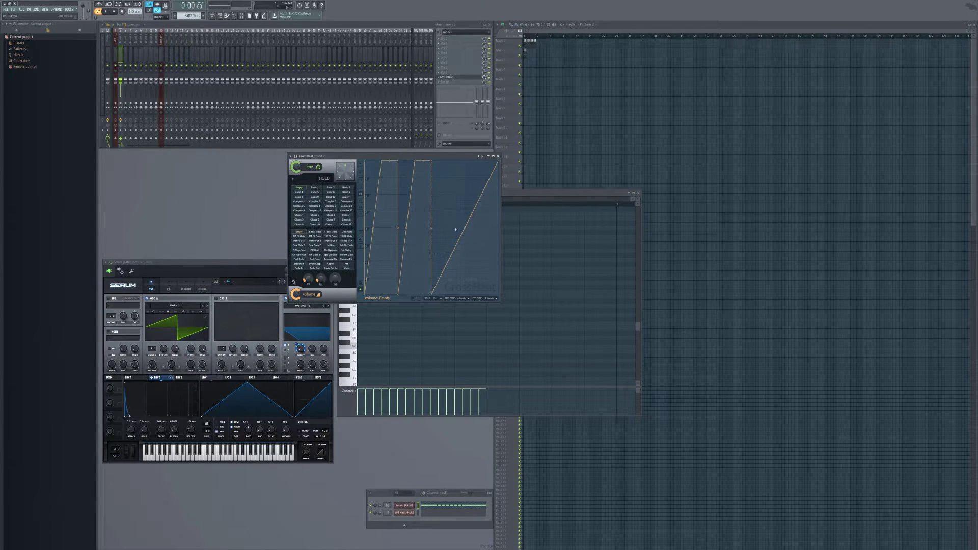
drag(448, 164, 462, 292)
click(484, 162)
key(space)
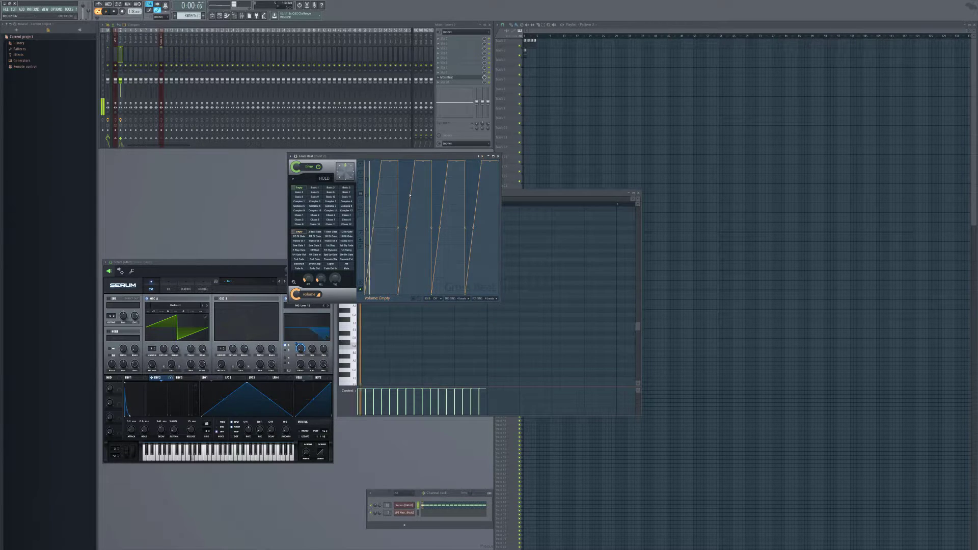
- Enable the compressor in Serum's effects, raise its gain, adjust its threshold and play the bass
click(168, 289)
key(space)
click(110, 345)
click(260, 311)
drag(249, 304, 244, 293)
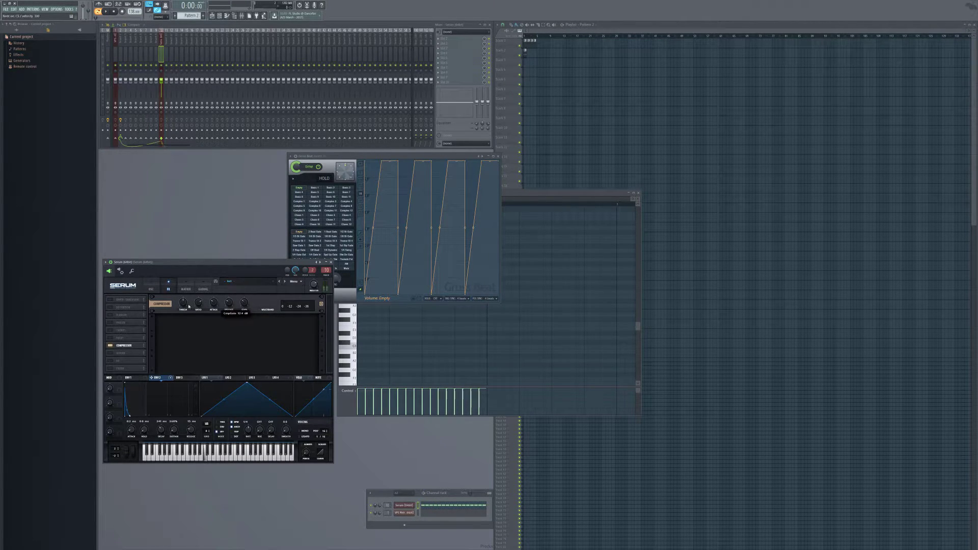
mouse_move(183, 303)
mouse_down()
mouse_move(185, 294)
mouse_move(186, 302)
mouse_up()
key(space)
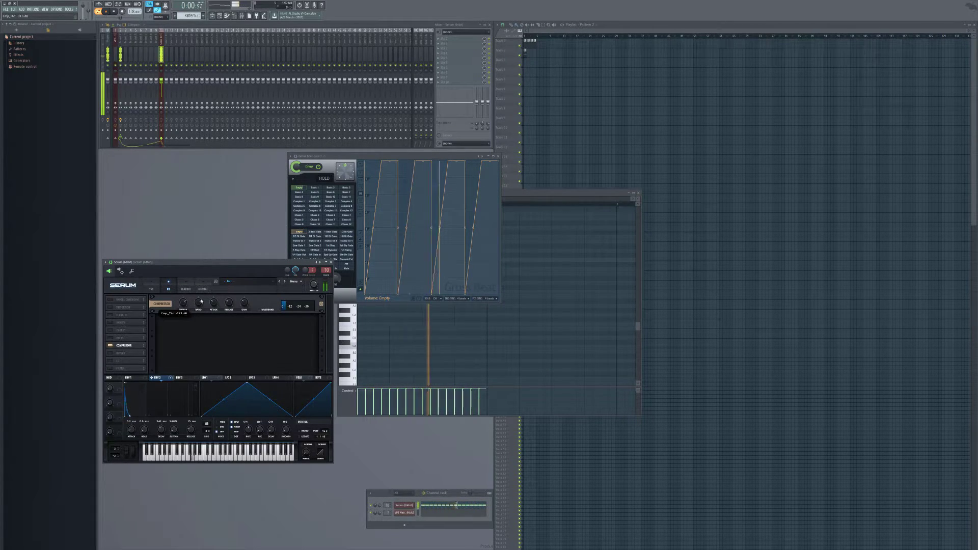
- Refine the Serum compressor's attack, gain and threshold while listening, and stop playback
click(212, 303)
drag(213, 303, 244, 300)
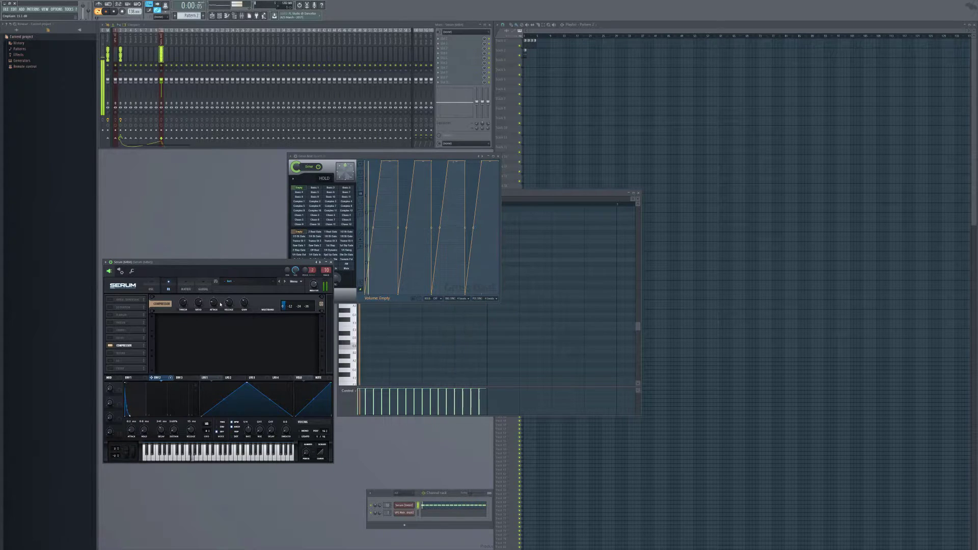
click(184, 303)
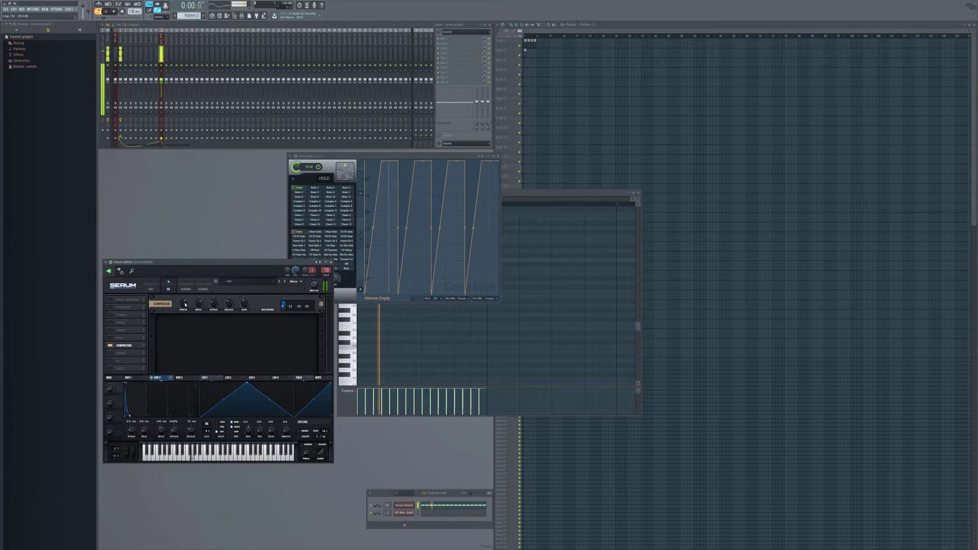
key(space)
- Load Fruity Limiter on mixer insert 2 in the slot below Gross Beat
click(121, 56)
click(438, 83)
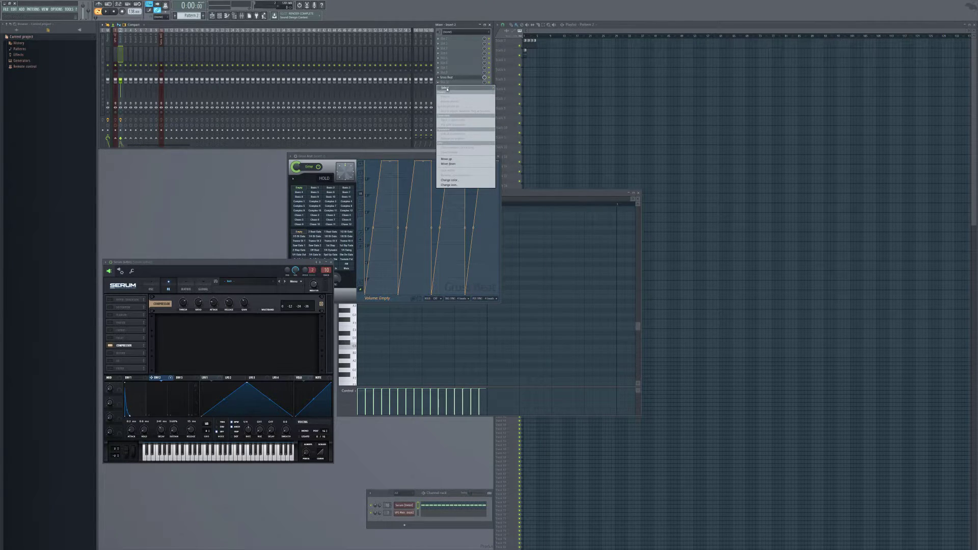
mouse_move(447, 89)
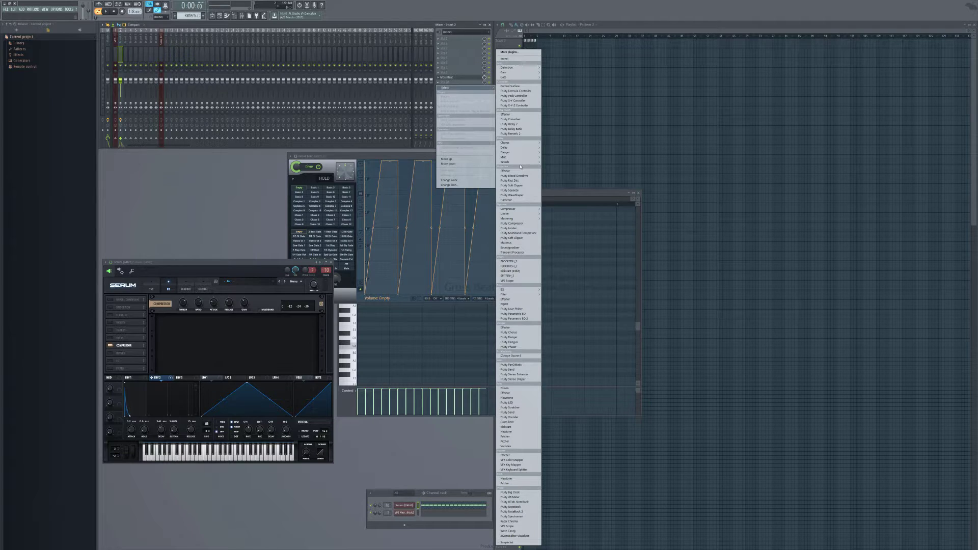
mouse_move(516, 214)
click(555, 214)
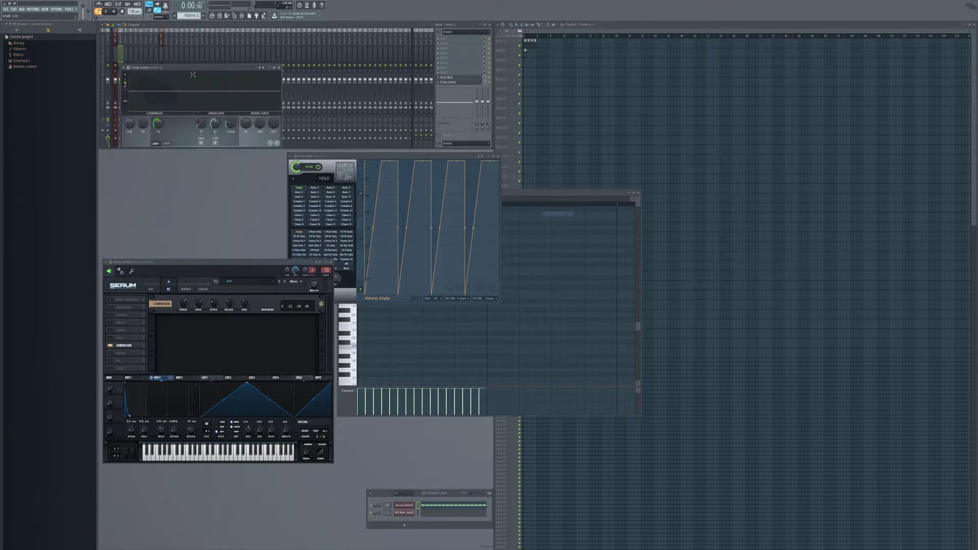
- Sidechain the Metrum kick track to insert 2, and set Fruity Limiter to COMP mode with the kick as sidechain source
click(116, 51)
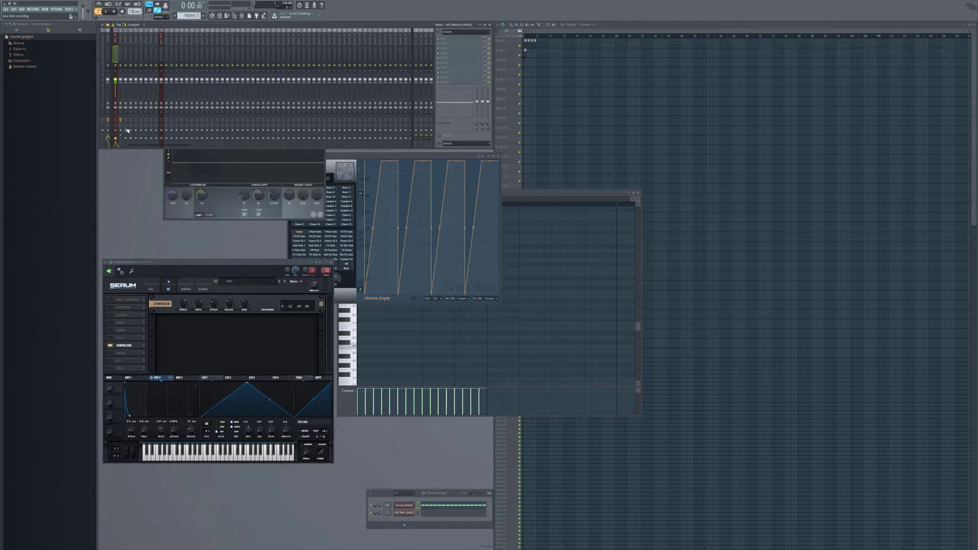
click(120, 49)
click(209, 215)
click(260, 215)
click(278, 223)
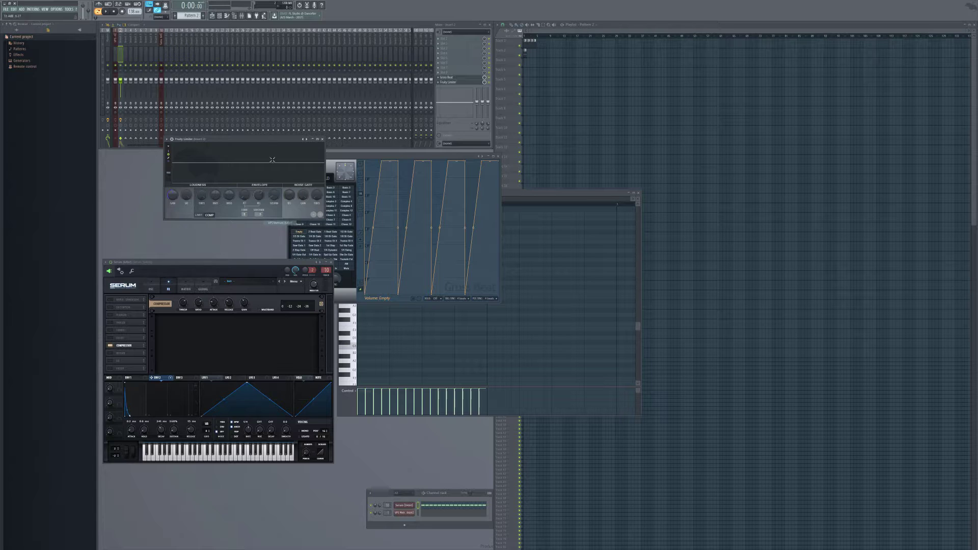
- Lower the compression threshold in Fruity Limiter
drag(266, 141, 296, 194)
drag(233, 248, 232, 257)
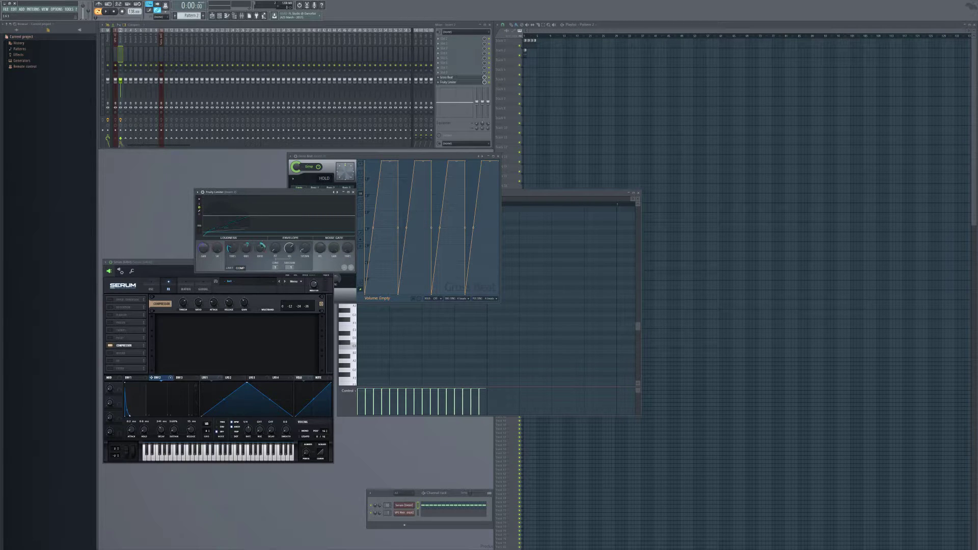
- Duplicate the clip on the second playlist track to fill four consecutive slots matching the first track, and play the song
key(space)
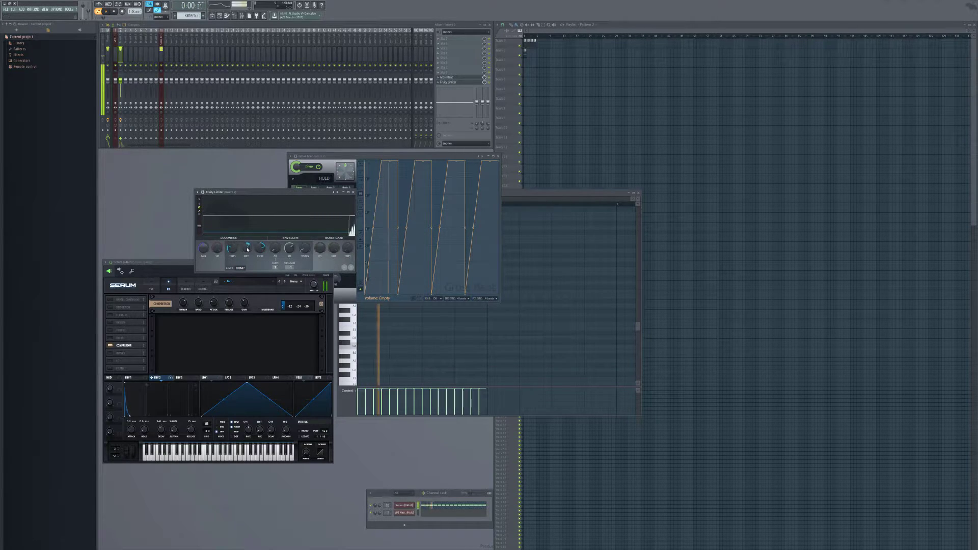
click(525, 37)
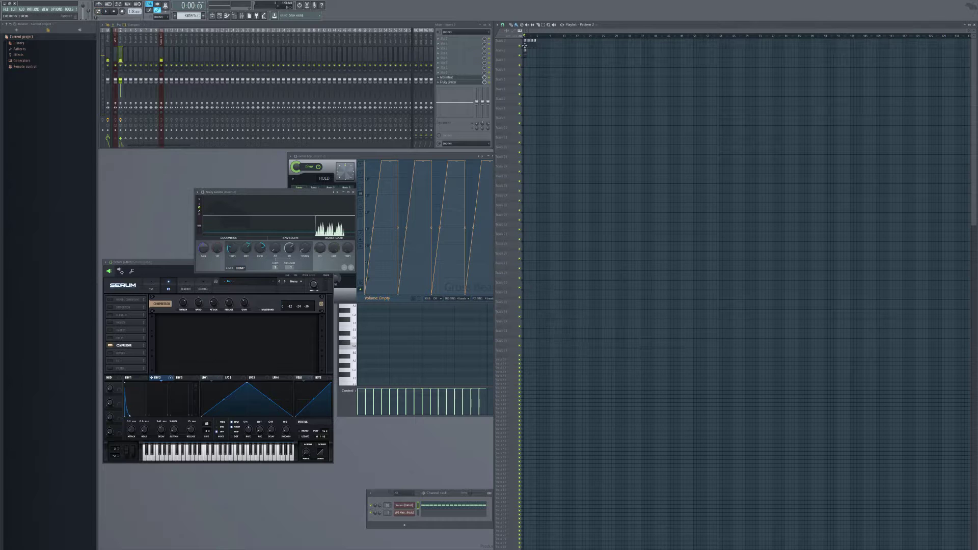
scroll(525, 38, up, 6)
drag(576, 53, 695, 55)
key(space)
key(ctrl+d)
scroll(633, 124, down, 1)
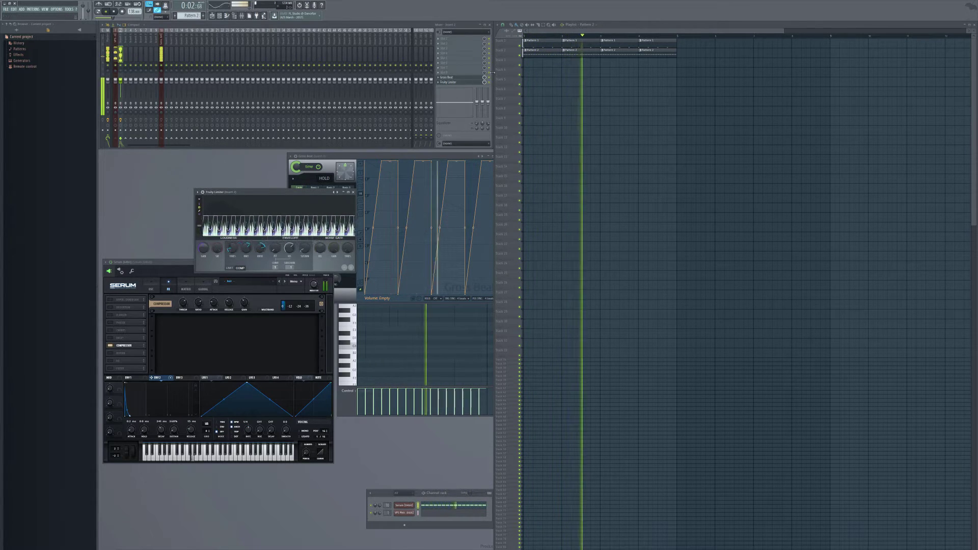
- Open Gross Beat from insert 2 during playback, stop, and arrange the Fruity Limiter and Gross Beat windows side by side
click(461, 76)
click(460, 77)
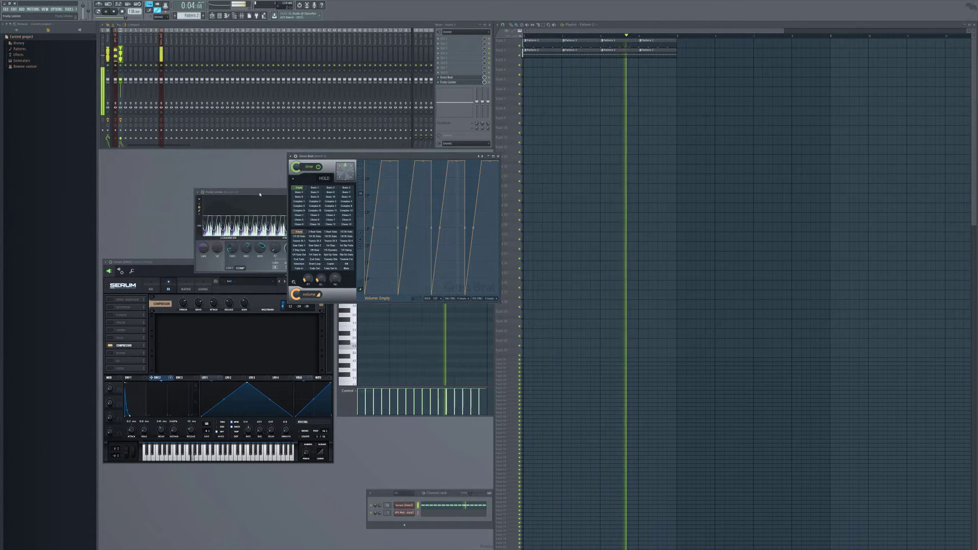
drag(258, 194, 222, 183)
key(space)
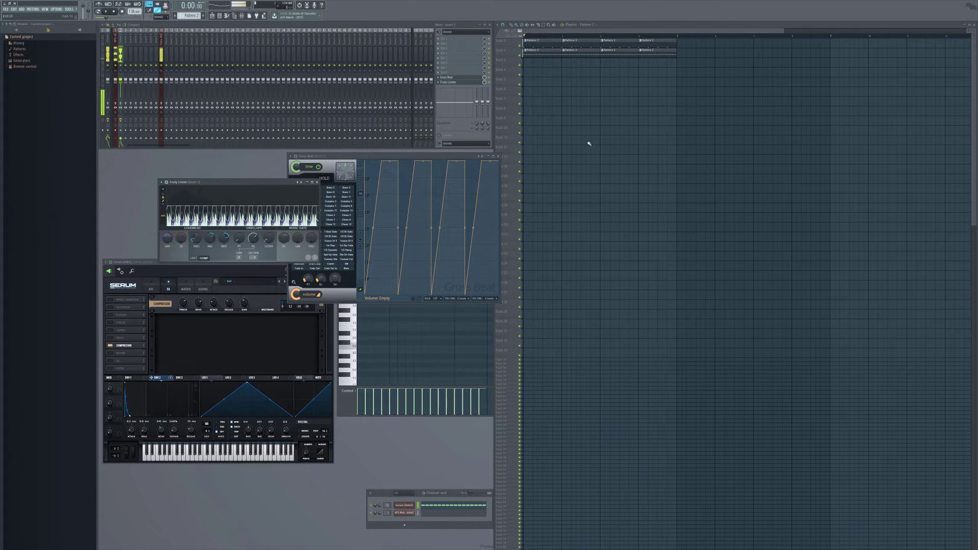
click(439, 159)
drag(439, 159, 402, 136)
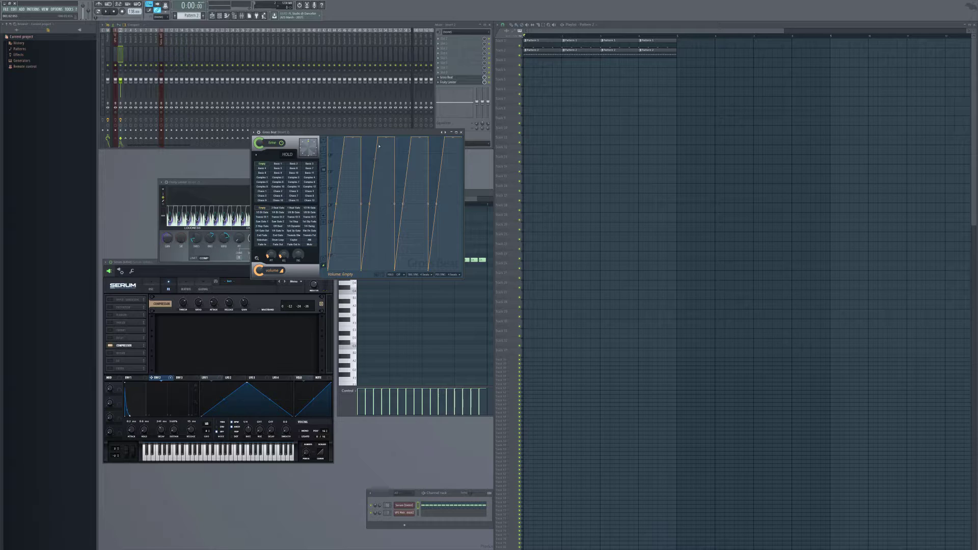
- Audition Serum, and load Fruity Parametric EQ 2 in the first effect slot of its mixer track
click(222, 266)
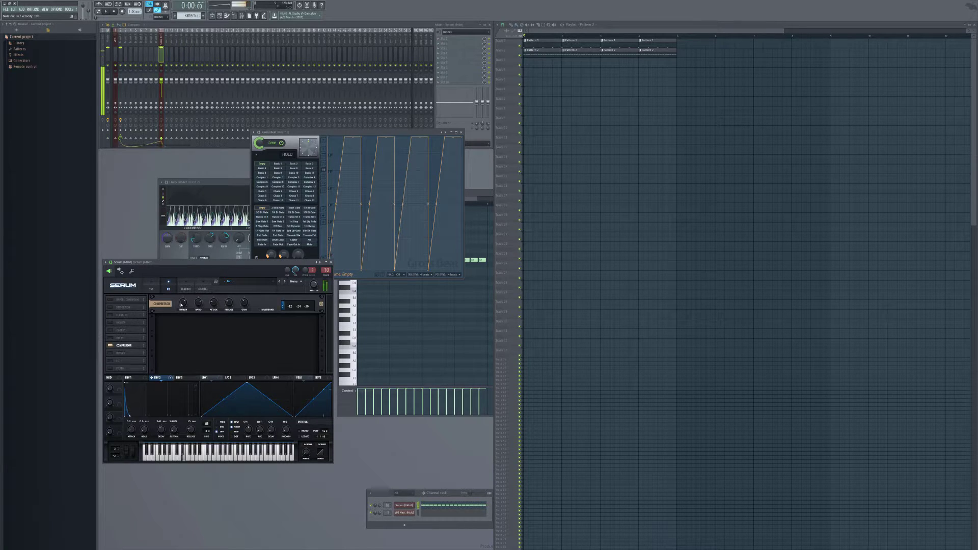
key(space)
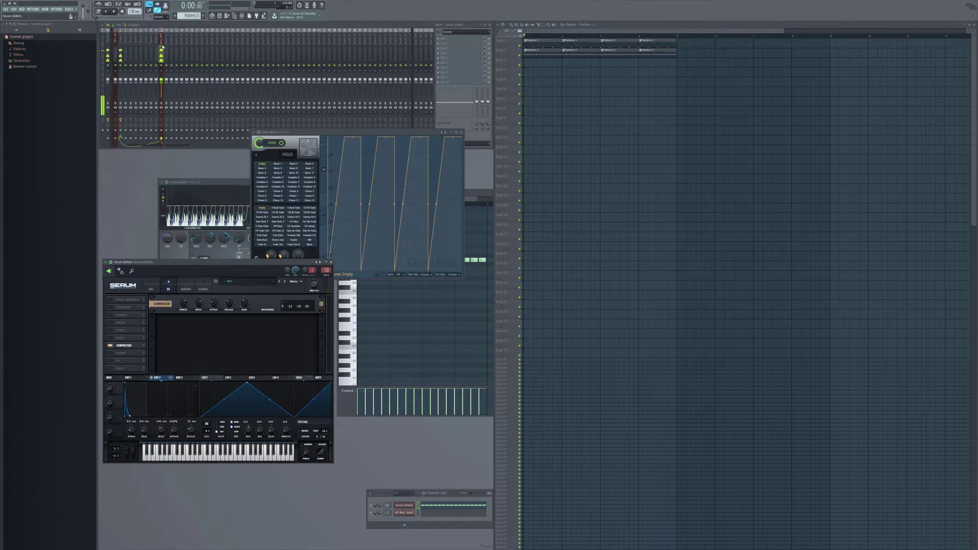
click(446, 41)
click(446, 41)
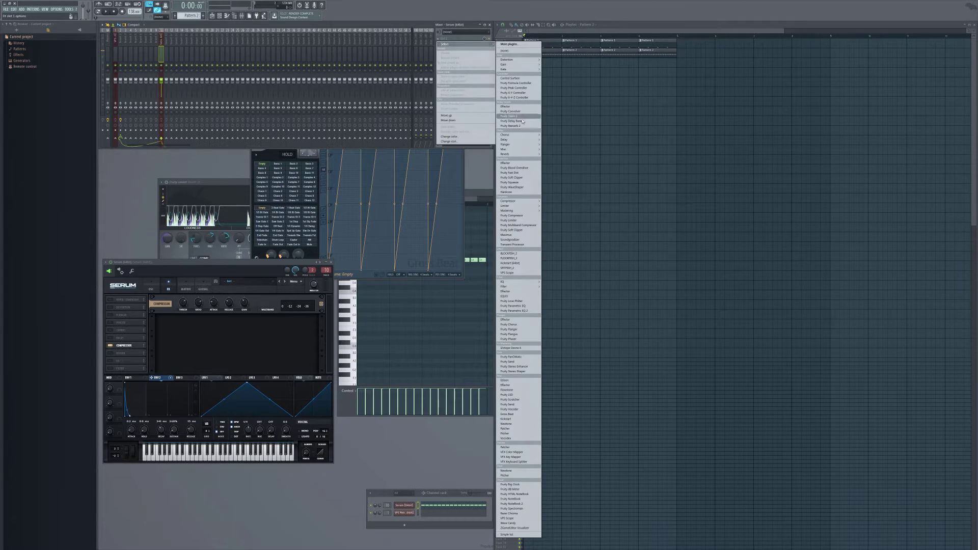
click(514, 308)
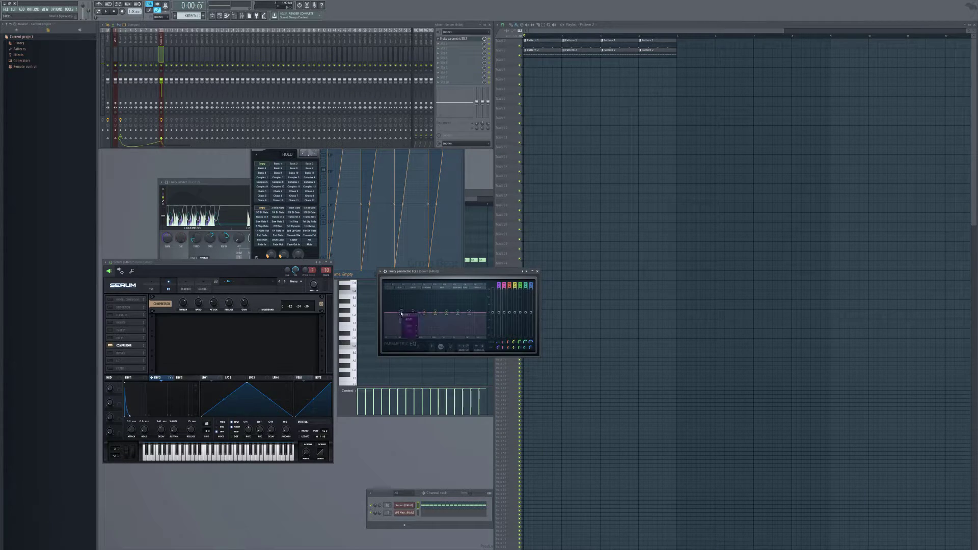
- Set the lowest band of Parametric EQ 2 to high pass and the highest band to low pass
click(432, 340)
right_click(470, 314)
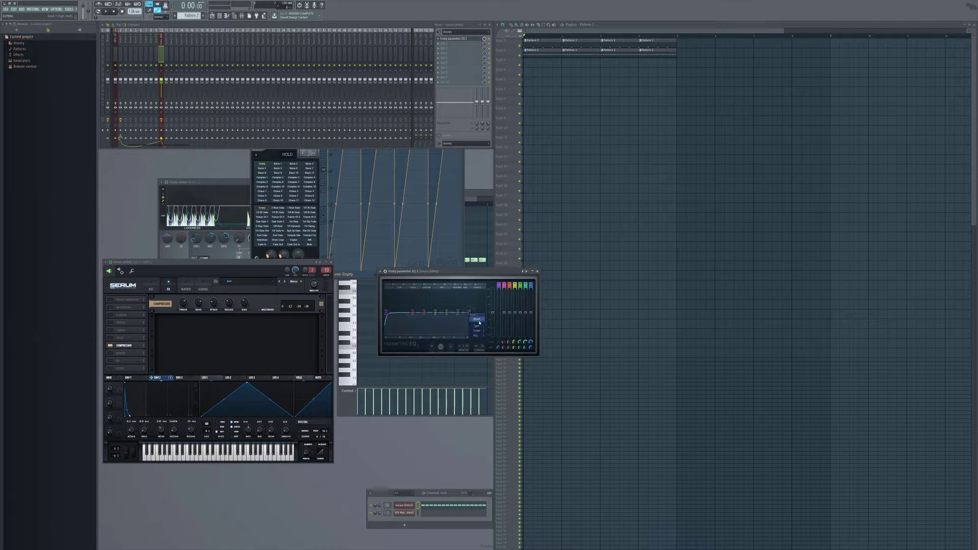
click(498, 331)
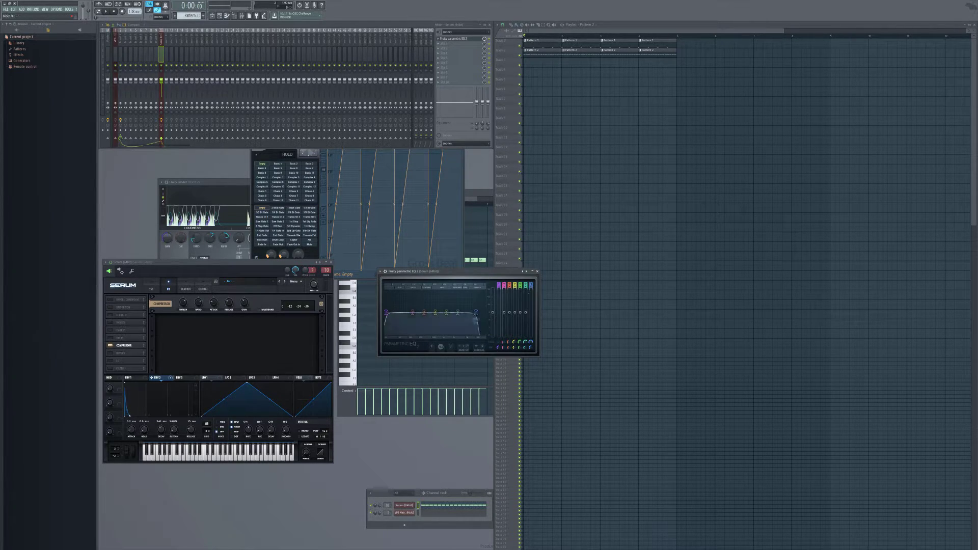
- Boost one low and one high EQ band on the bass, and set the upper teal band to High shelf
key(space)
key(space)
drag(413, 312, 451, 310)
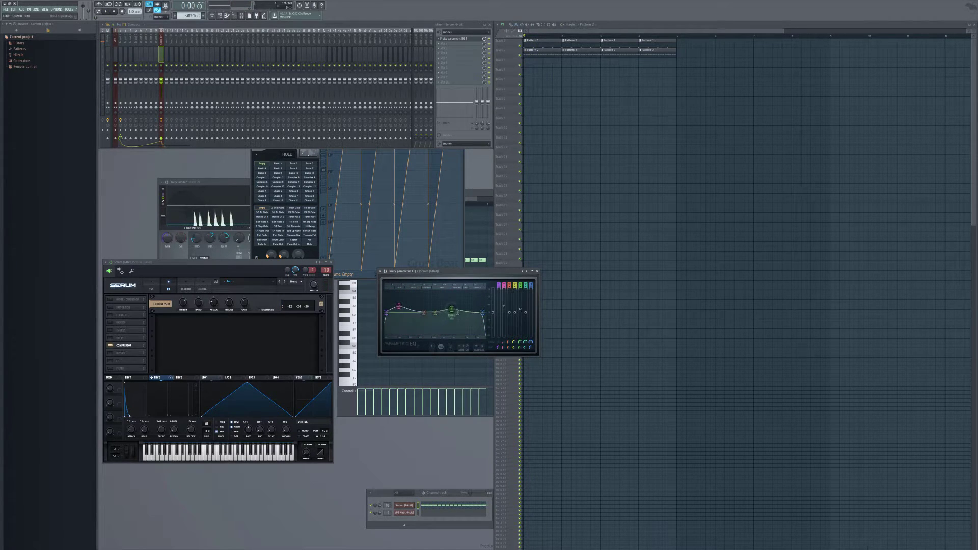
right_click(470, 318)
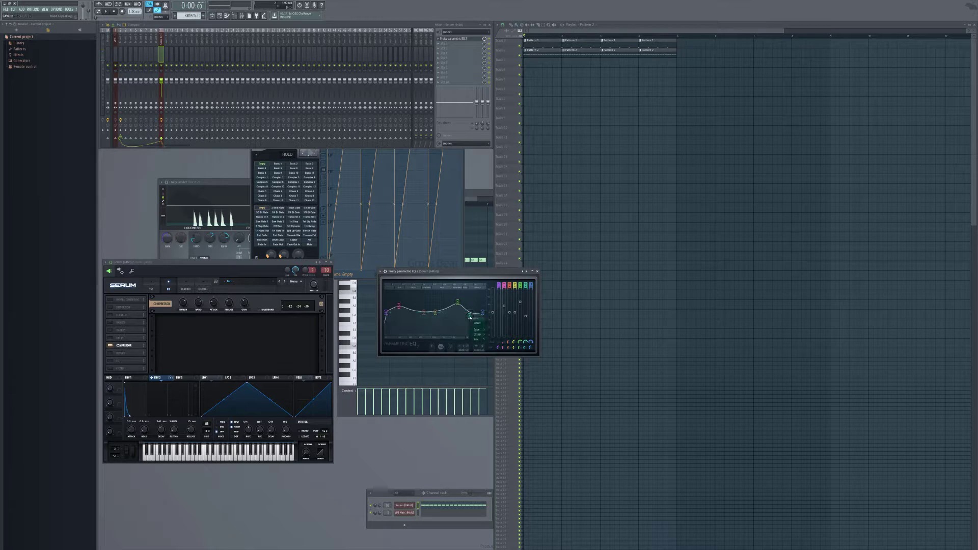
mouse_move(479, 331)
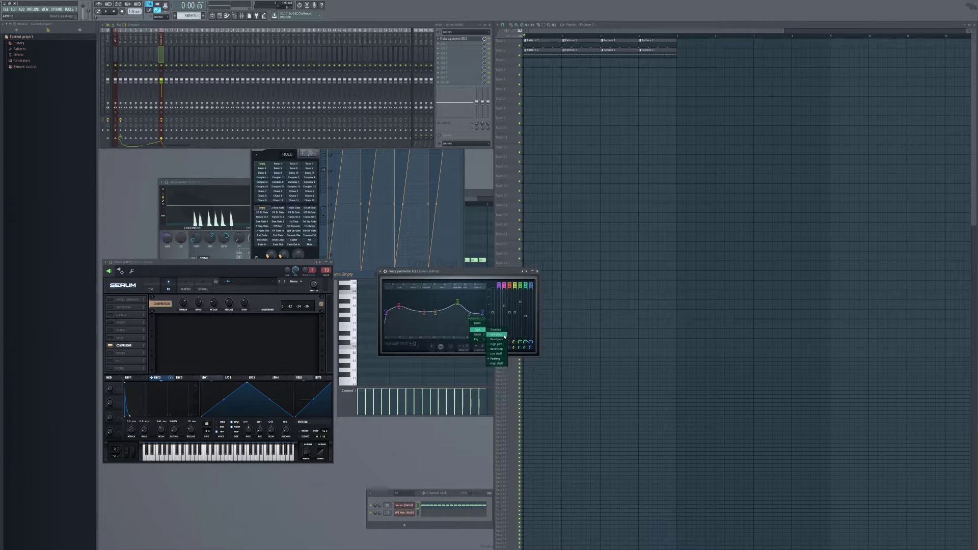
click(496, 365)
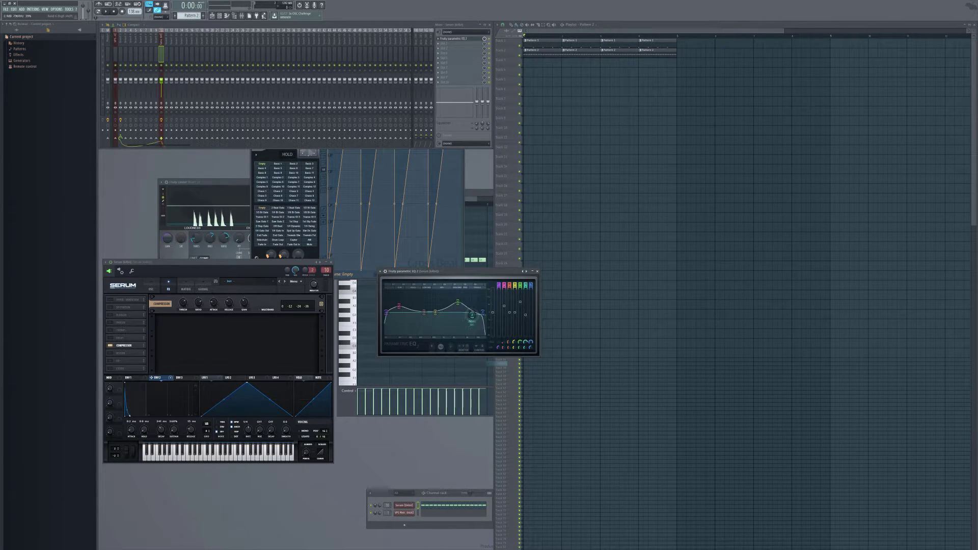
- Fine-tune the boosted EQ bands and the Serum compressor's gain while listening to the bass
key(space)
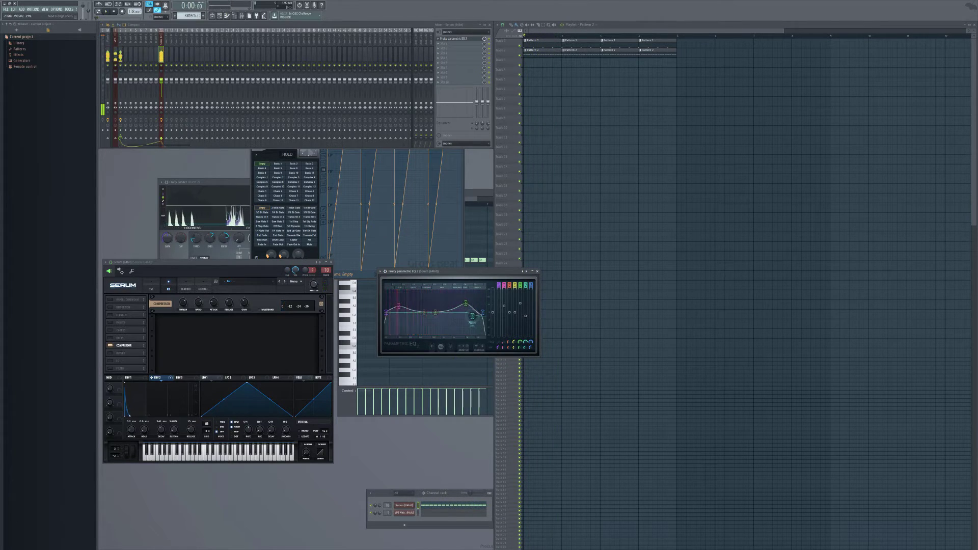
key(space)
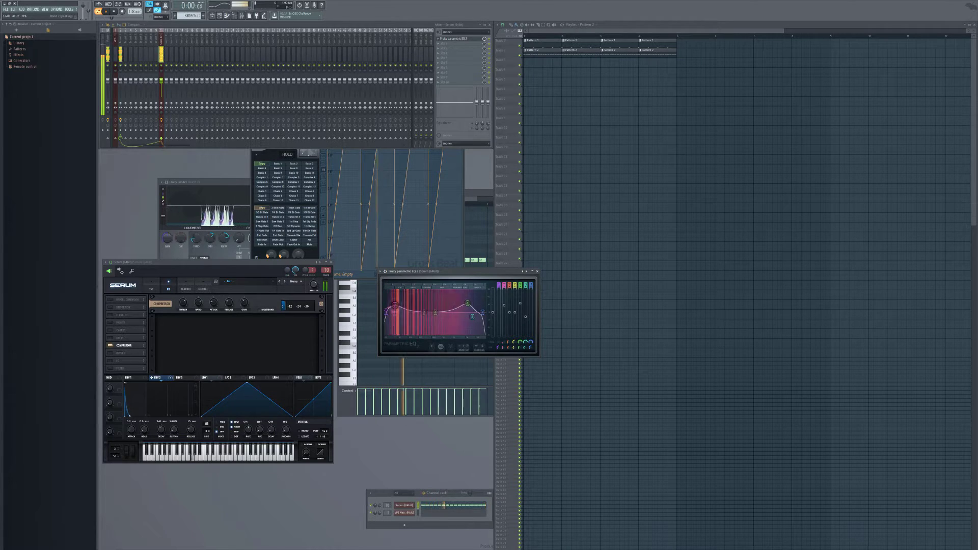
key(space)
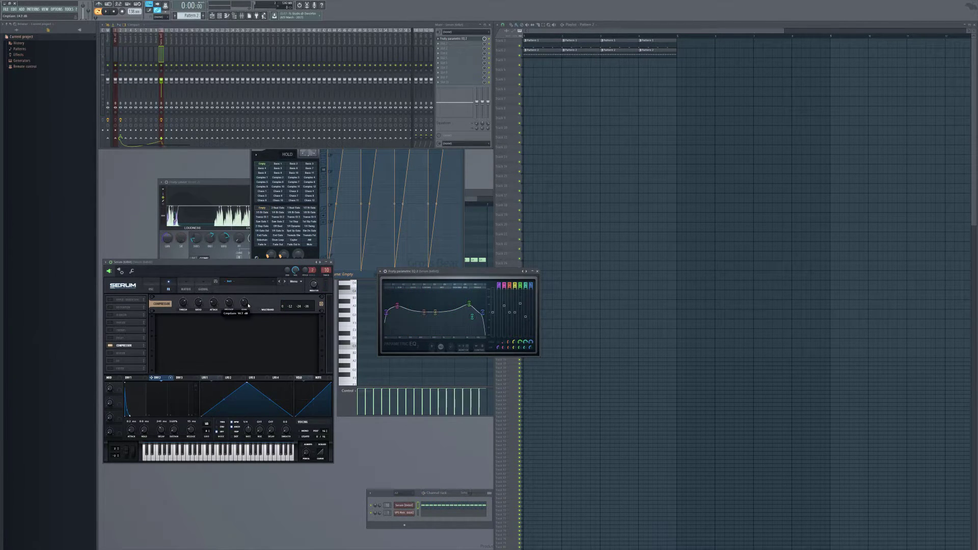
drag(246, 308, 243, 307)
key(space)
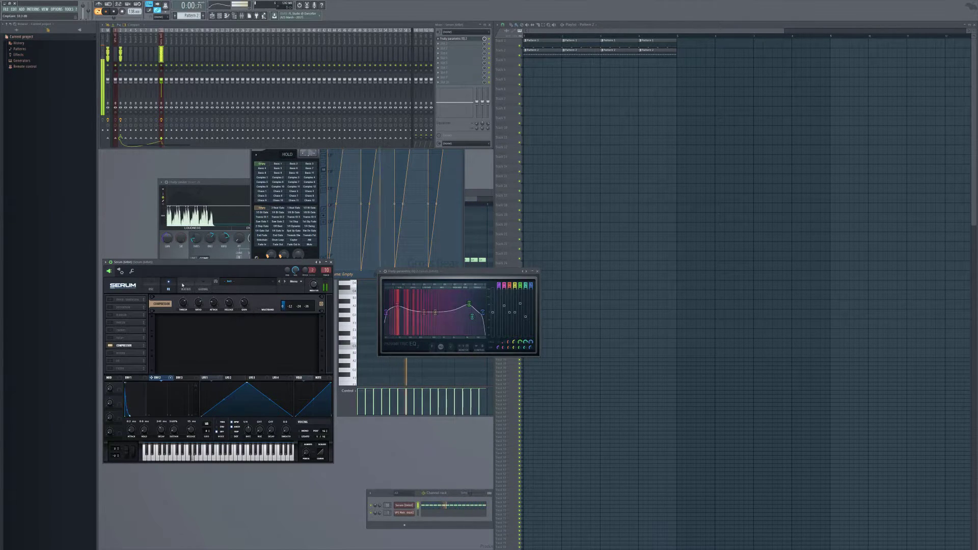
- Load Maximus in the first effect slot of mixer insert 2, and move its window below the mixer
click(120, 87)
click(445, 73)
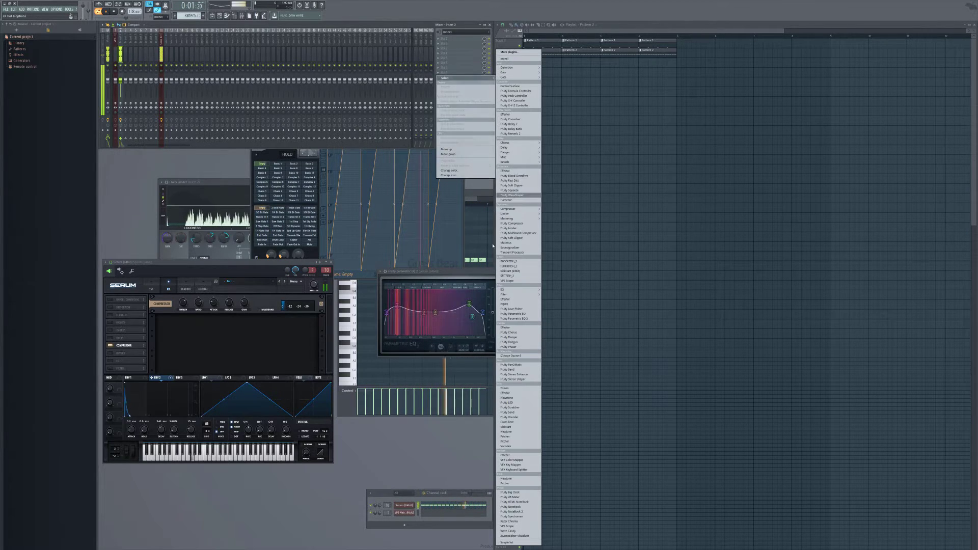
click(428, 424)
key(space)
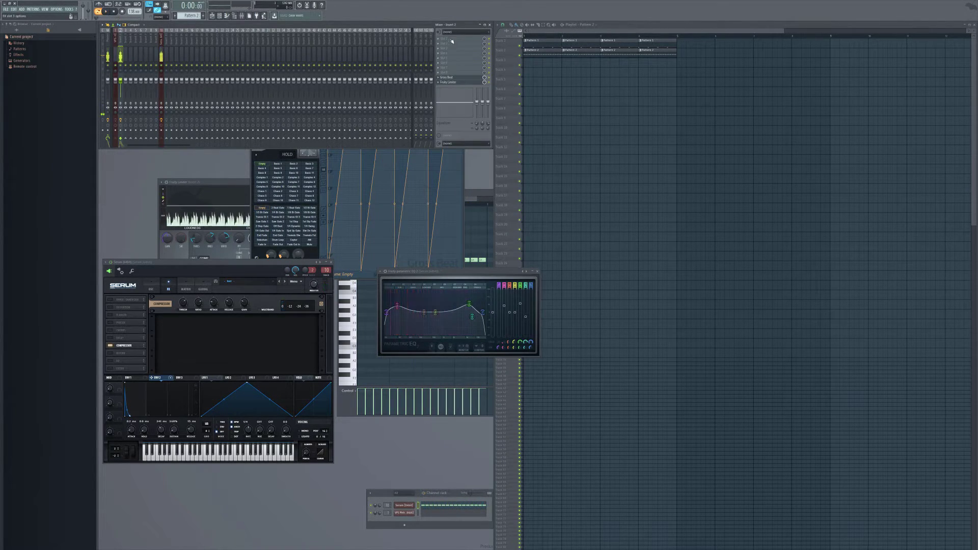
click(448, 39)
mouse_move(514, 211)
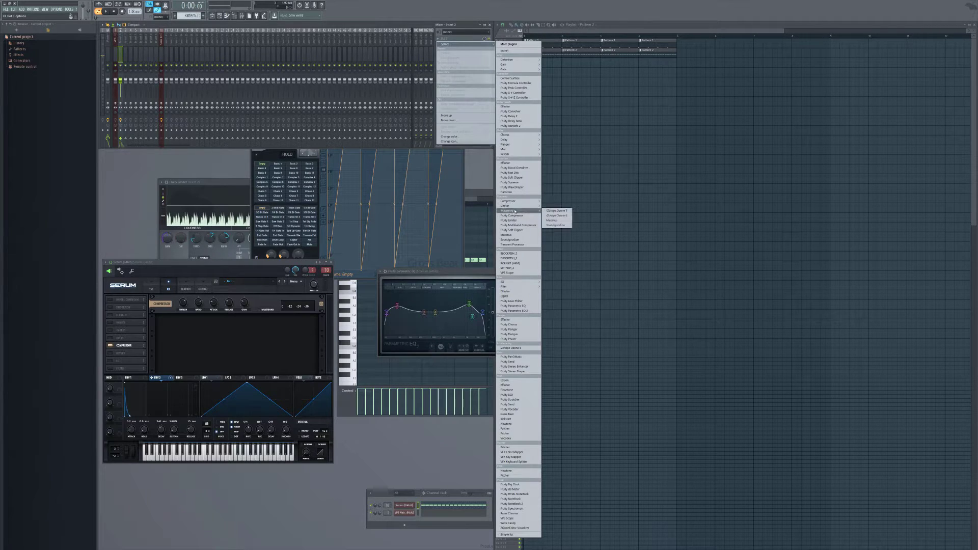
click(554, 221)
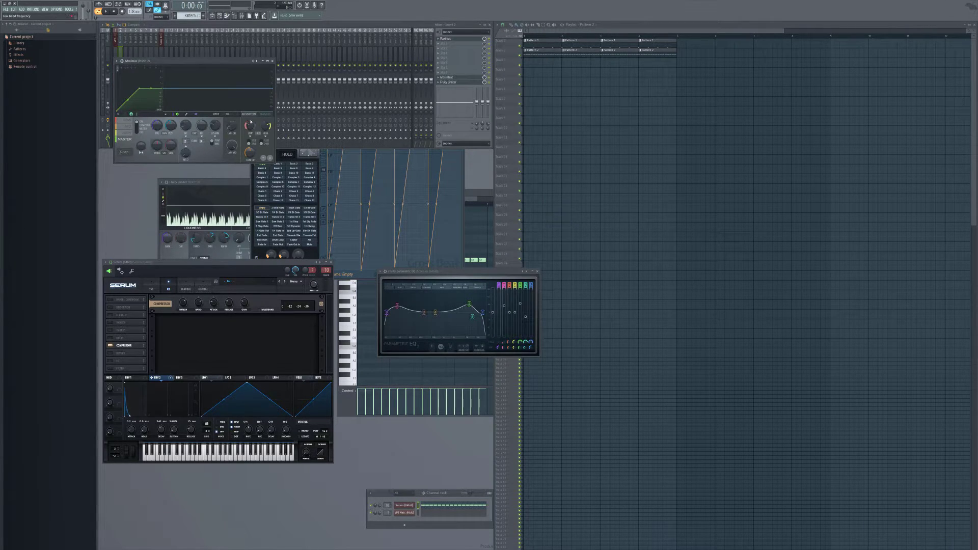
drag(207, 64, 337, 167)
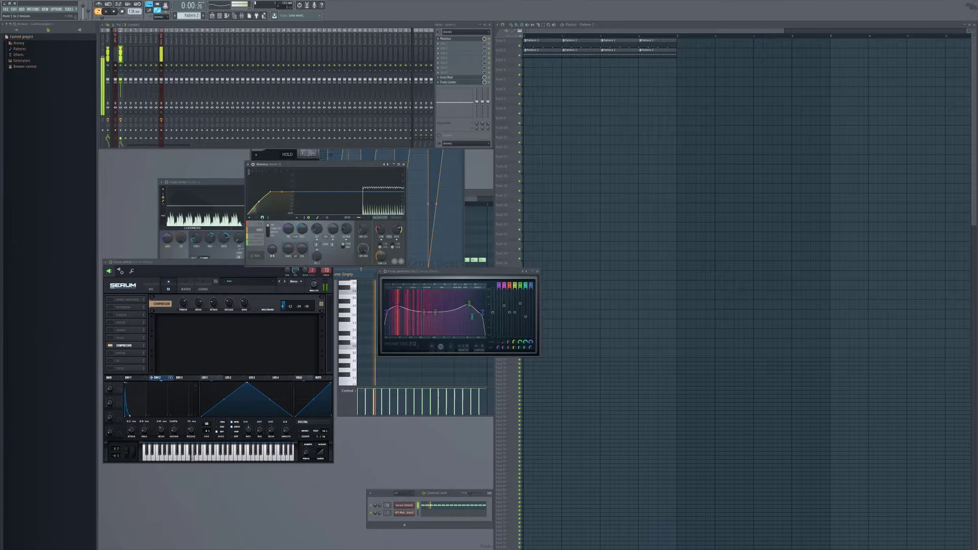
- Try different stereo separation on Maximus's high and low bands, and reset the knobs
click(259, 242)
click(265, 237)
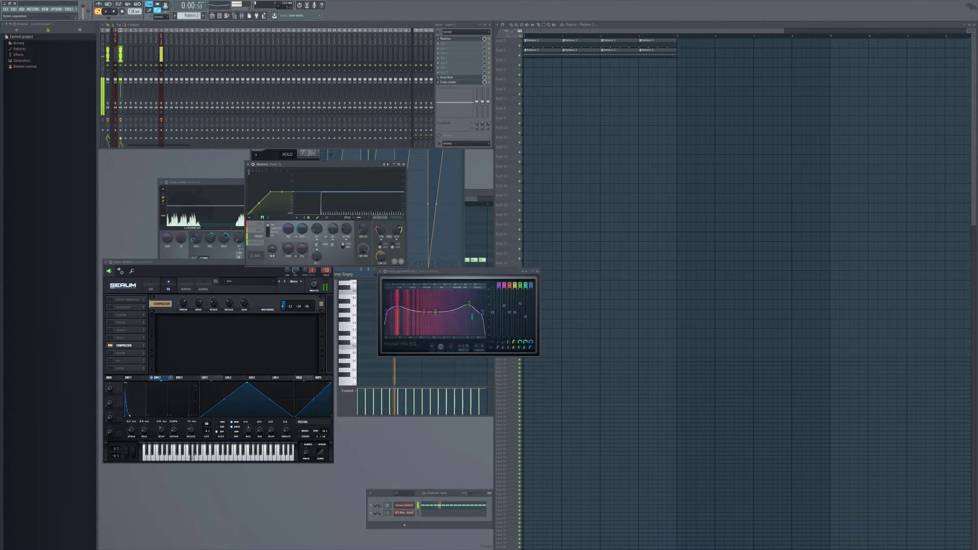
right_click(271, 250)
click(279, 253)
click(260, 224)
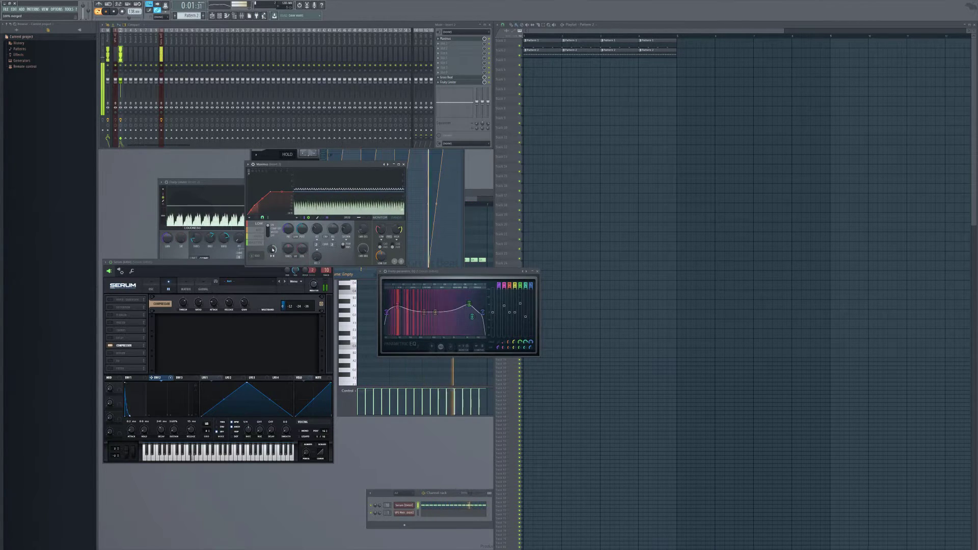
right_click(273, 249)
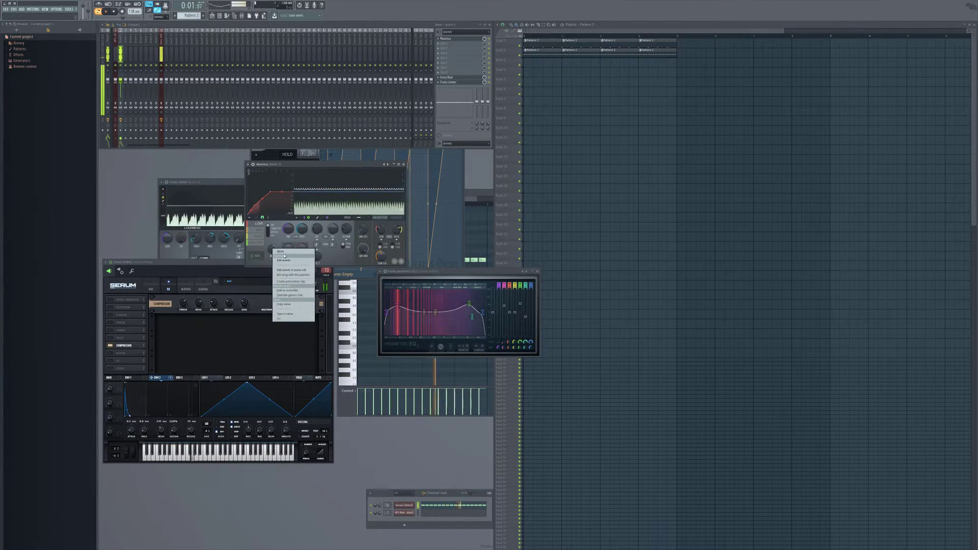
click(283, 251)
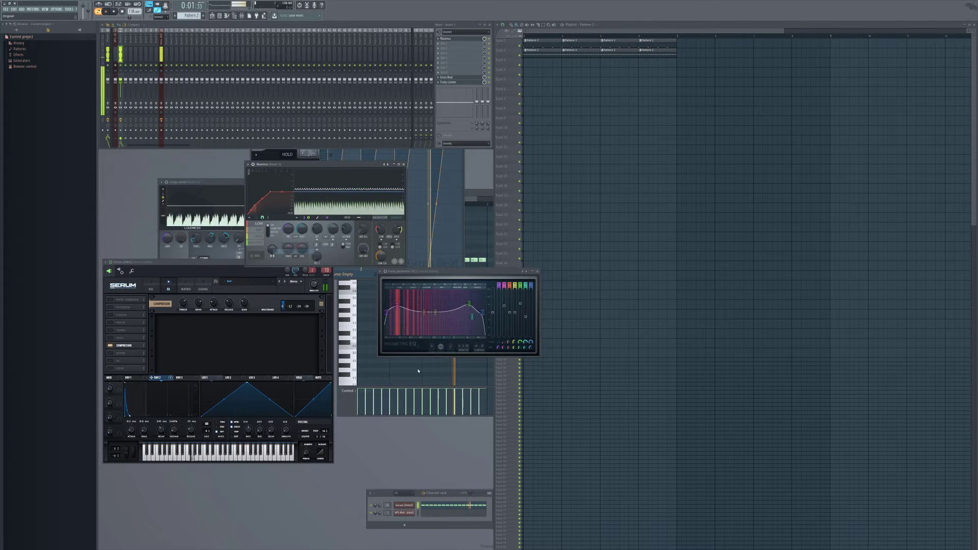
- Move the Parametric EQ 2 window lower, and reopen insert 2's Fruity Limiter beside Maximus while the song plays
key(space)
drag(444, 273, 413, 327)
key(space)
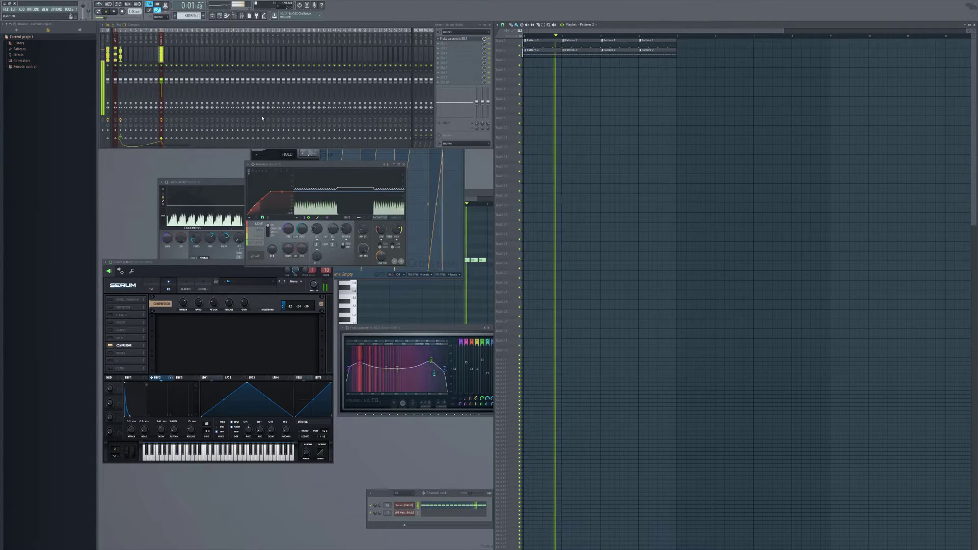
click(121, 54)
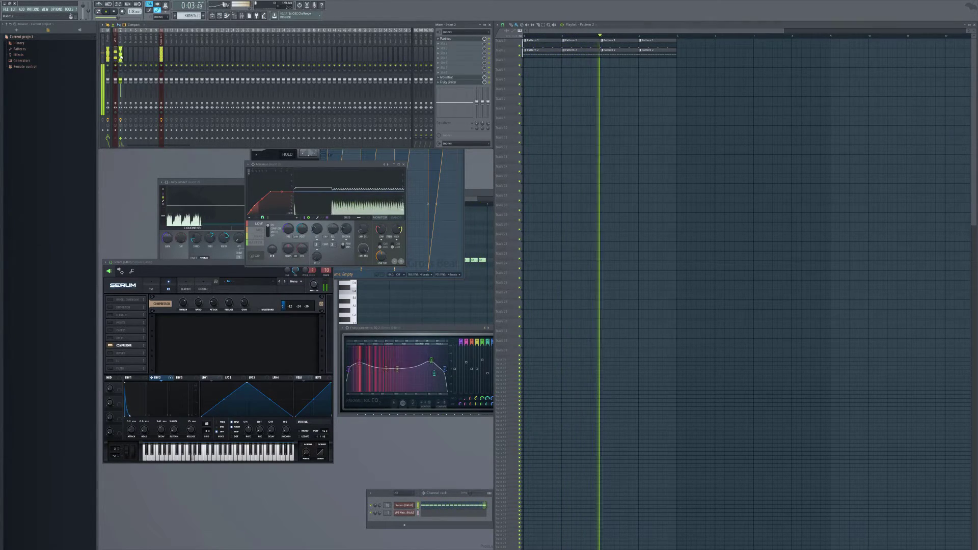
click(455, 82)
click(455, 82)
drag(285, 182, 442, 188)
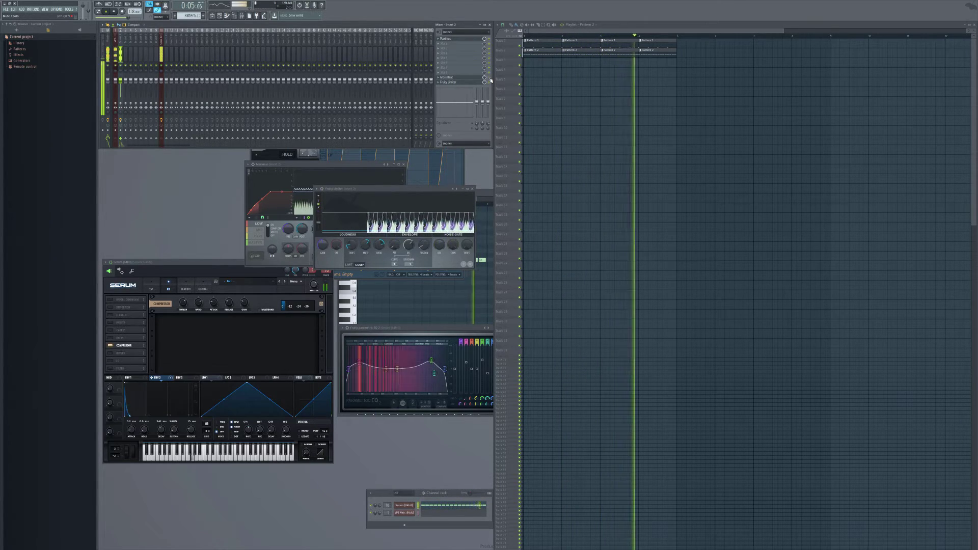
- Replay the song to hear how the processed bass sits with the kick, and stop playback
key(space)
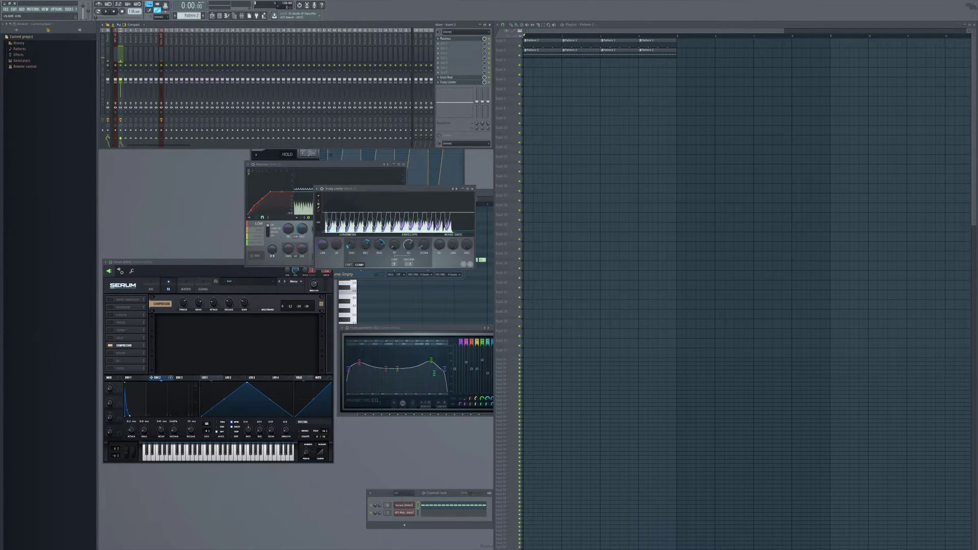
key(space)
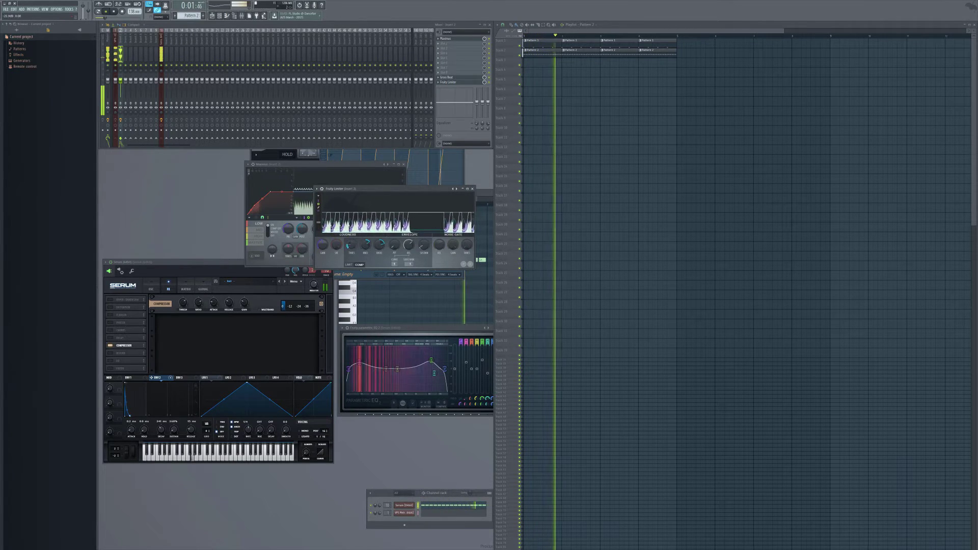
key(space)
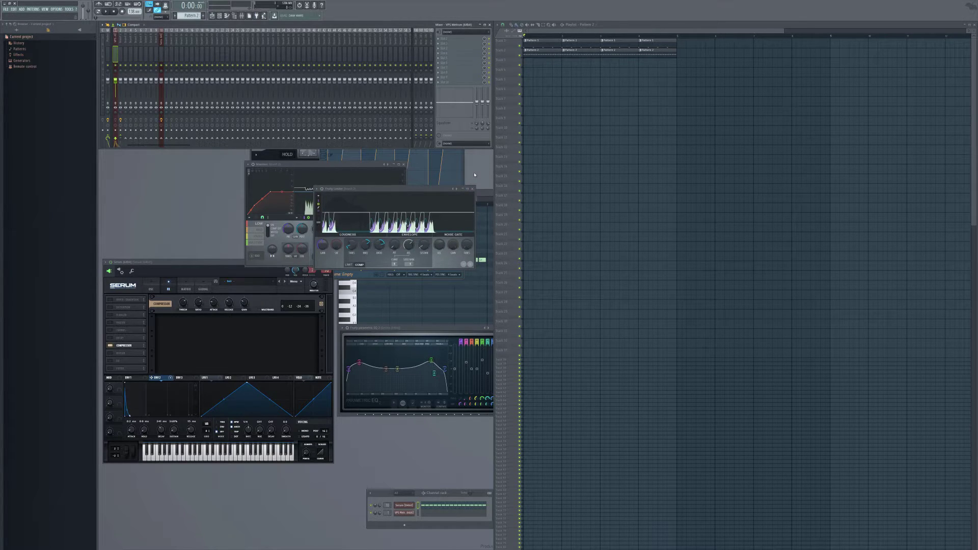
- Replace Gross Beat on mixer insert 2 with Kickstart
click(122, 49)
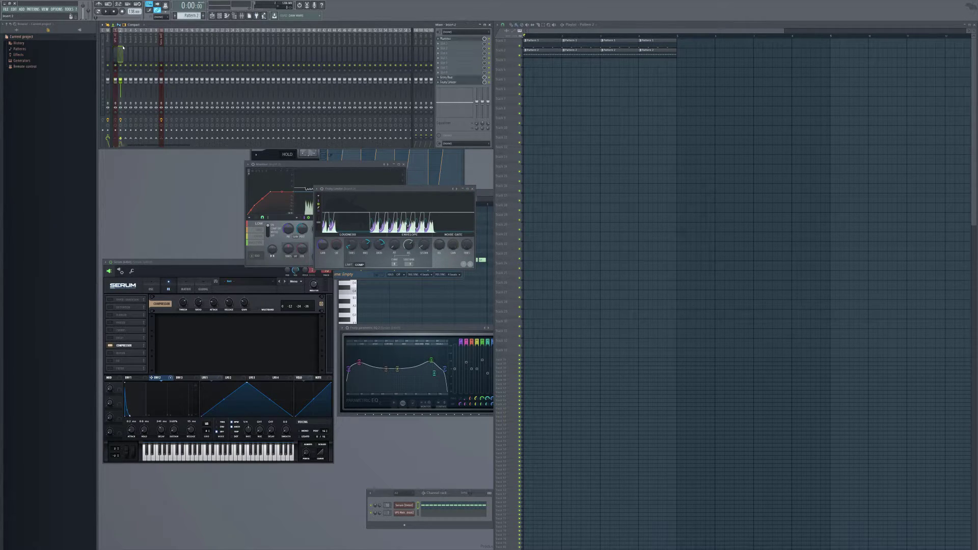
click(441, 80)
mouse_move(447, 83)
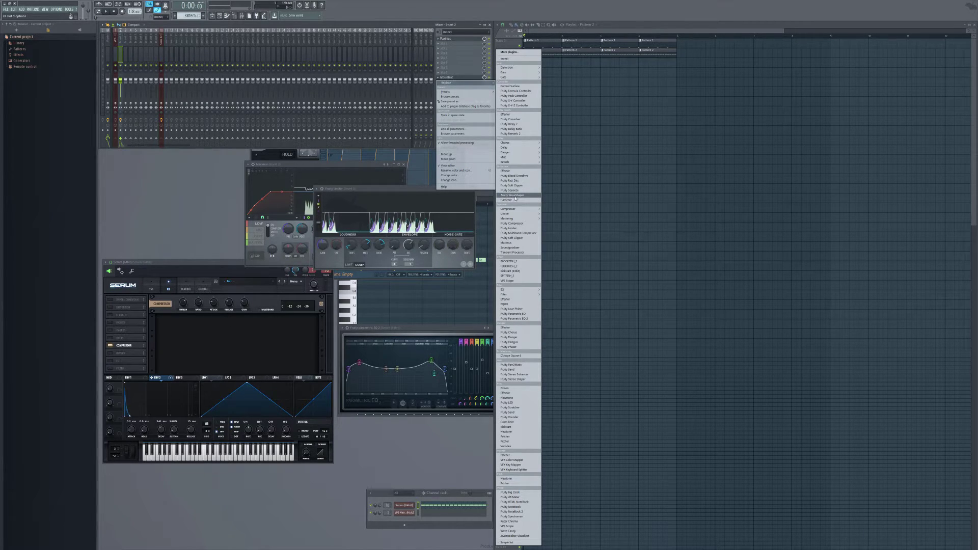
click(510, 270)
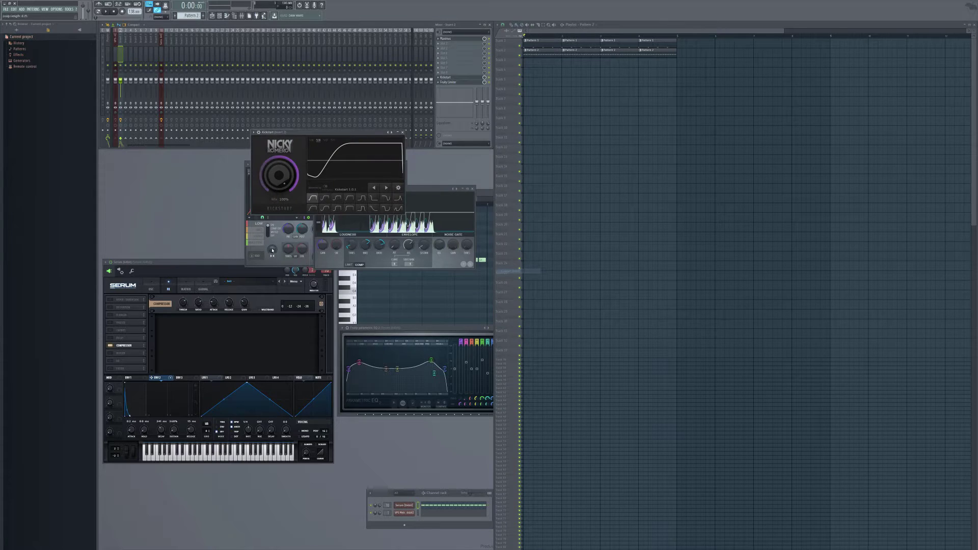
- Apply Kickstart's second ducking curve, audition it with the song, and close the plugin window
click(327, 200)
key(space)
drag(346, 132, 321, 176)
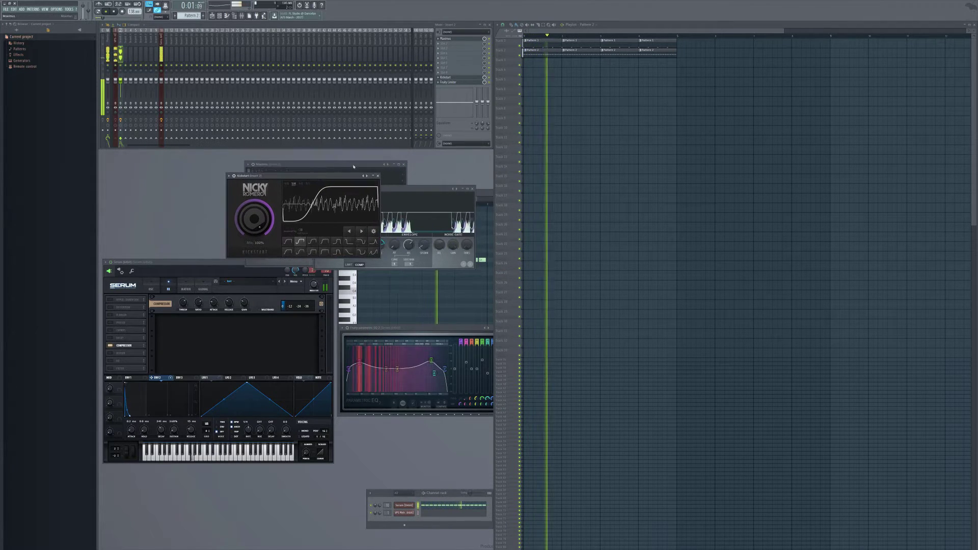
click(377, 175)
key(space)
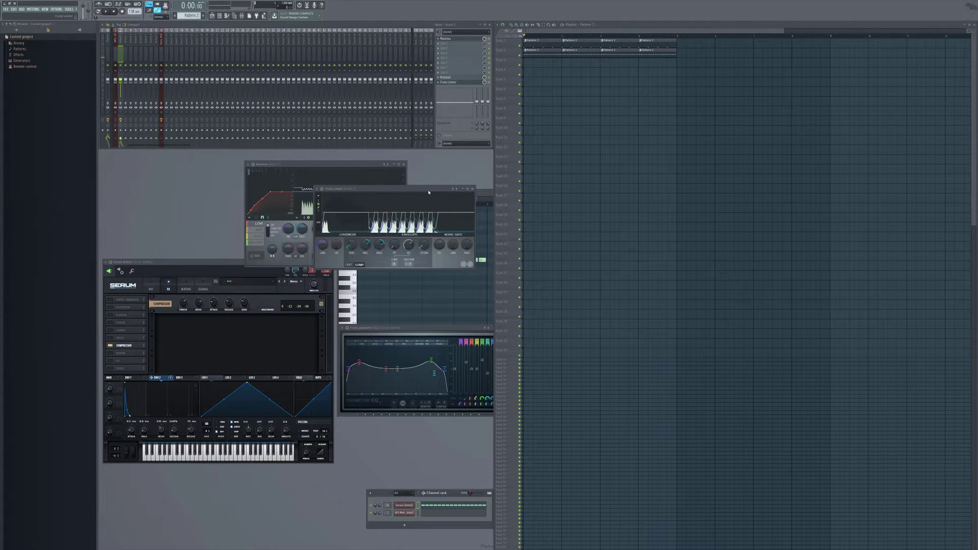
- Adjust Fruity Limiter's compressor settings on insert 2 during playback, and mute the kick track to hear the bass alone
key(space)
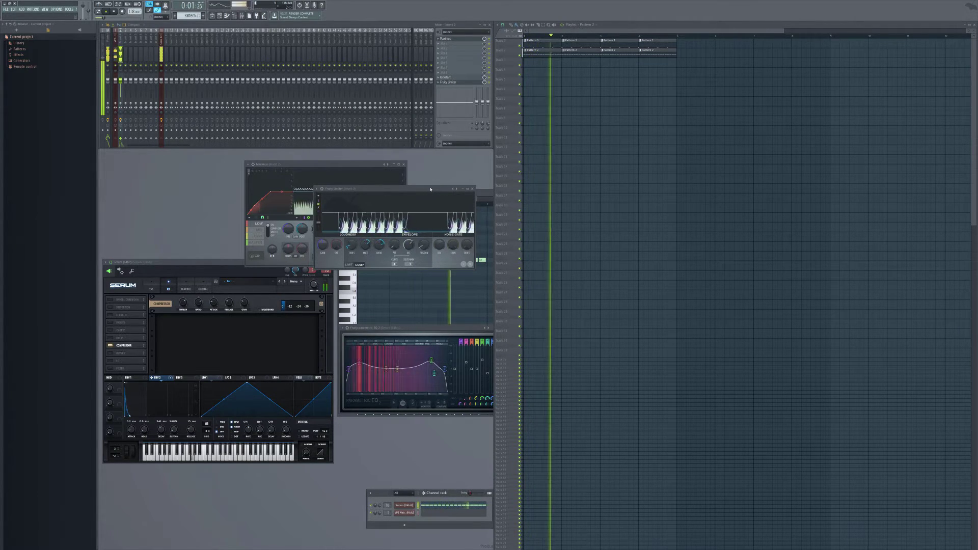
drag(361, 244, 360, 241)
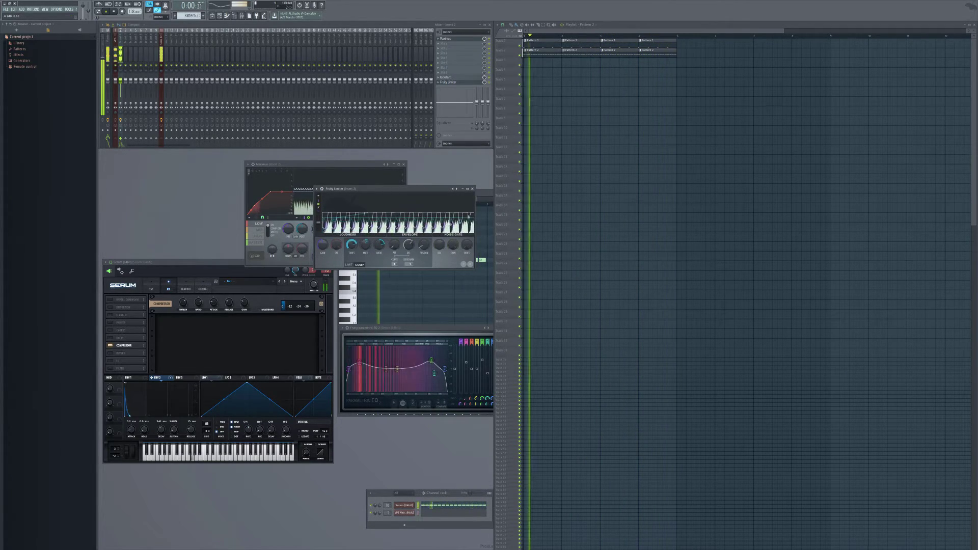
drag(351, 248, 352, 263)
click(520, 45)
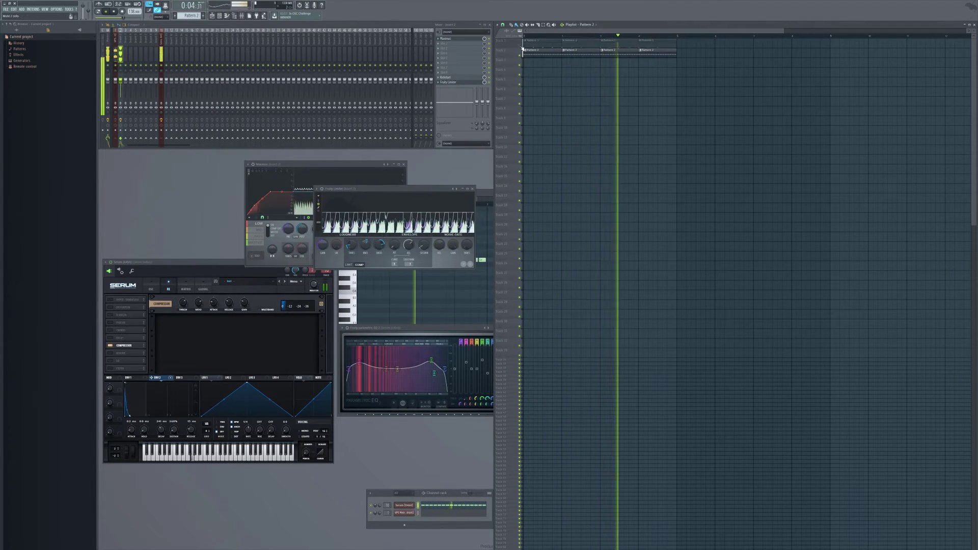
key(space)
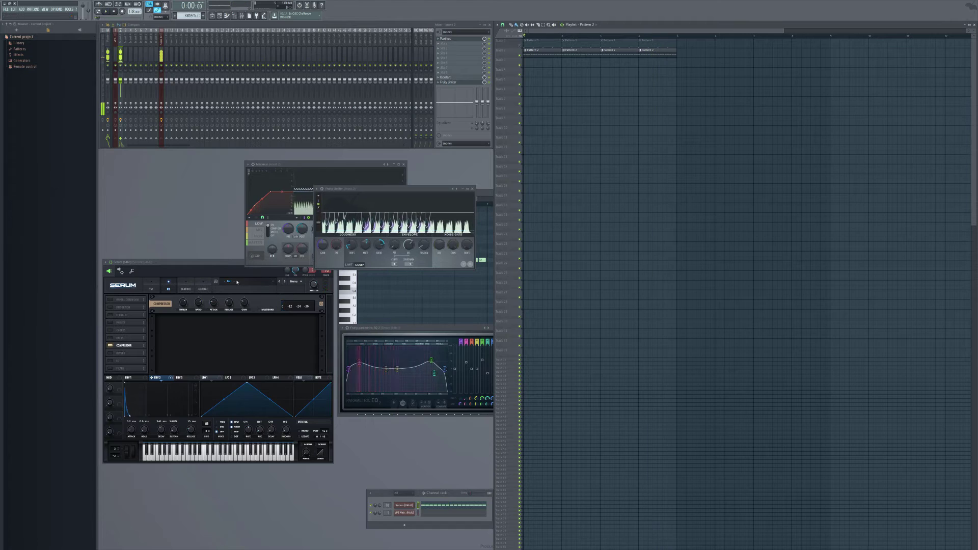
- Audition the Serum bass from its oscillator page, and examine envelopes 1 and 2
click(213, 266)
click(152, 286)
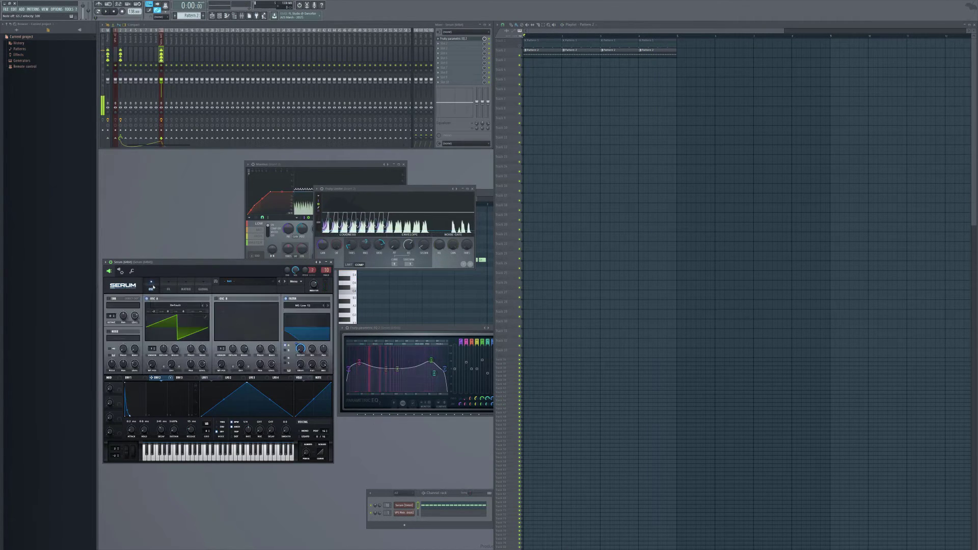
key(n)
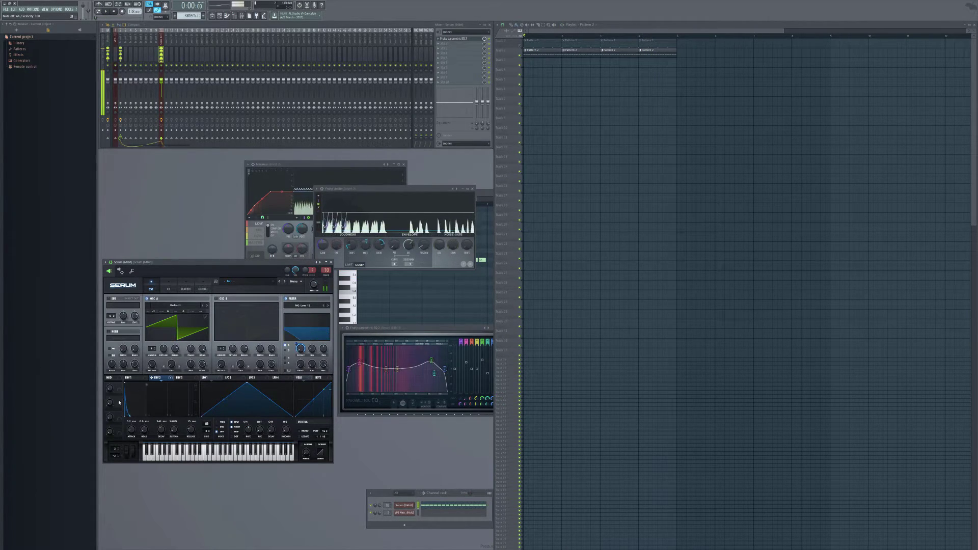
click(131, 377)
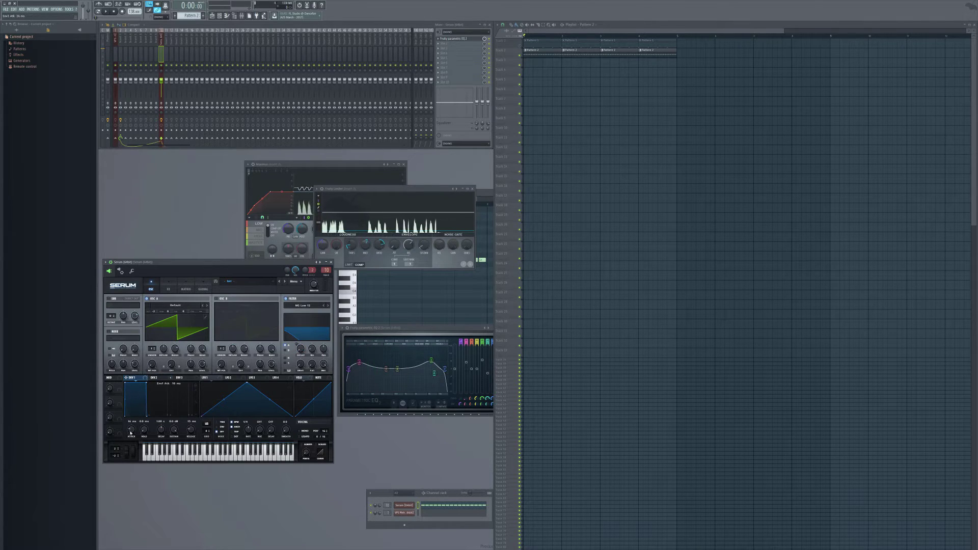
click(154, 377)
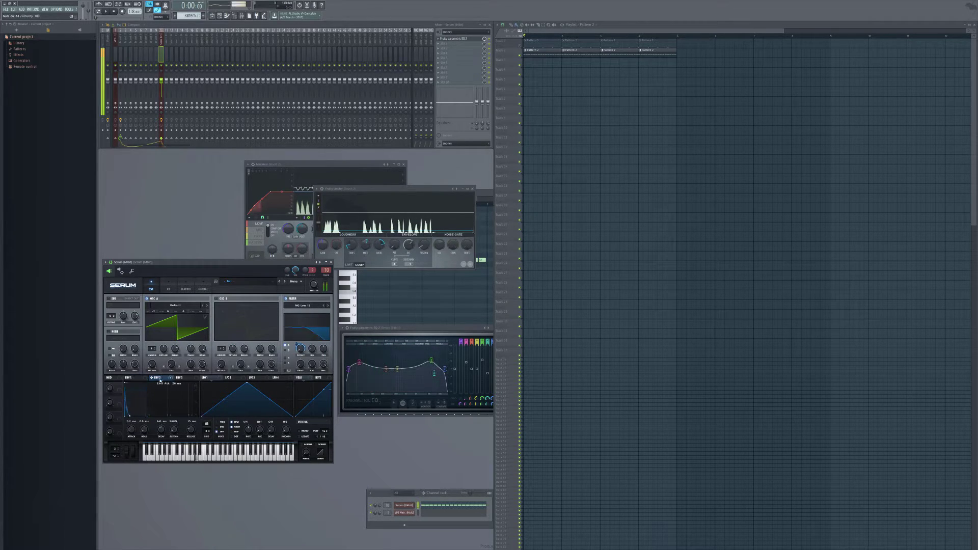
- Raise the low and high peaks of the bass EQ during playback, unmute the kick track, and replay the song
key(space)
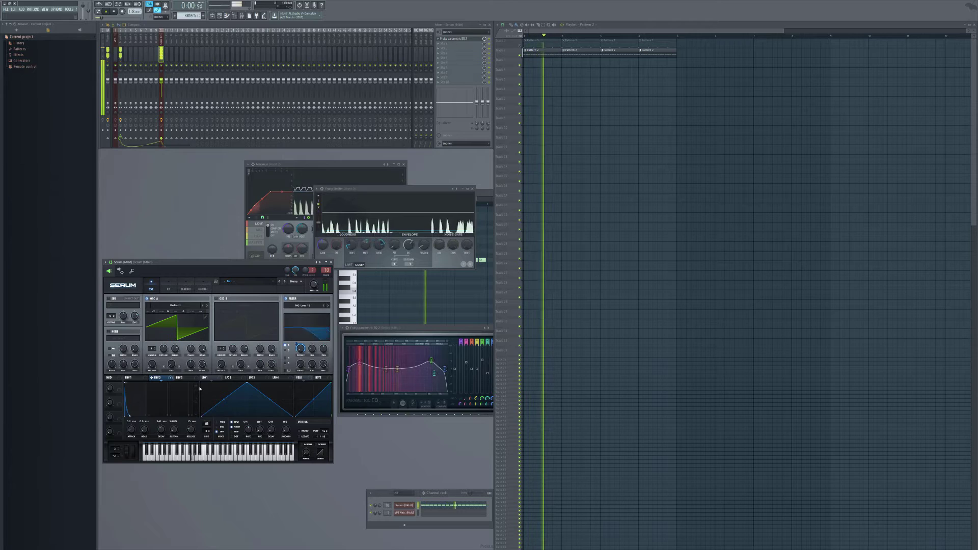
drag(359, 363, 358, 361)
drag(430, 360, 421, 357)
key(space)
click(519, 45)
key(space)
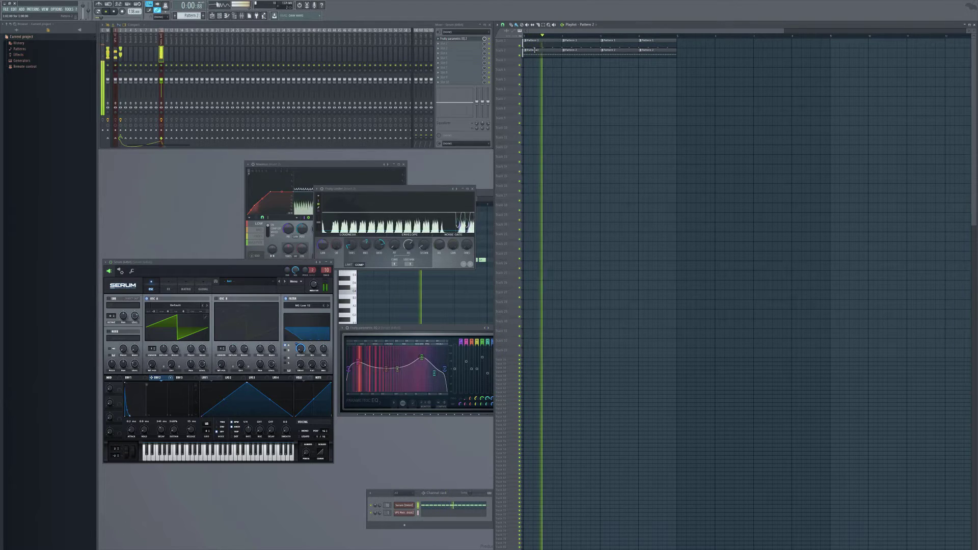
- Switch to Pattern 1's new Serum instance, audition it, and bend LFO 1 into a curved rising ramp
double_click(527, 44)
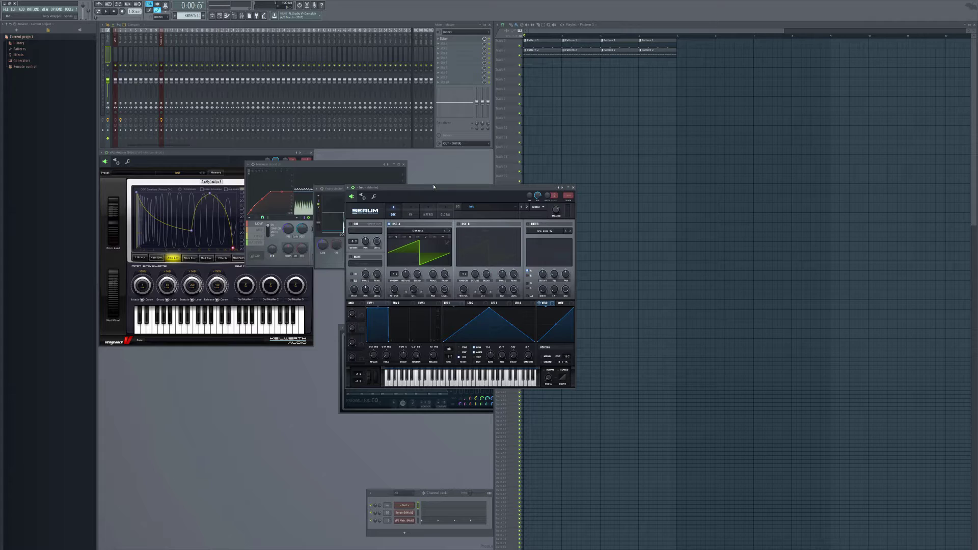
key(v)
drag(490, 310, 489, 338)
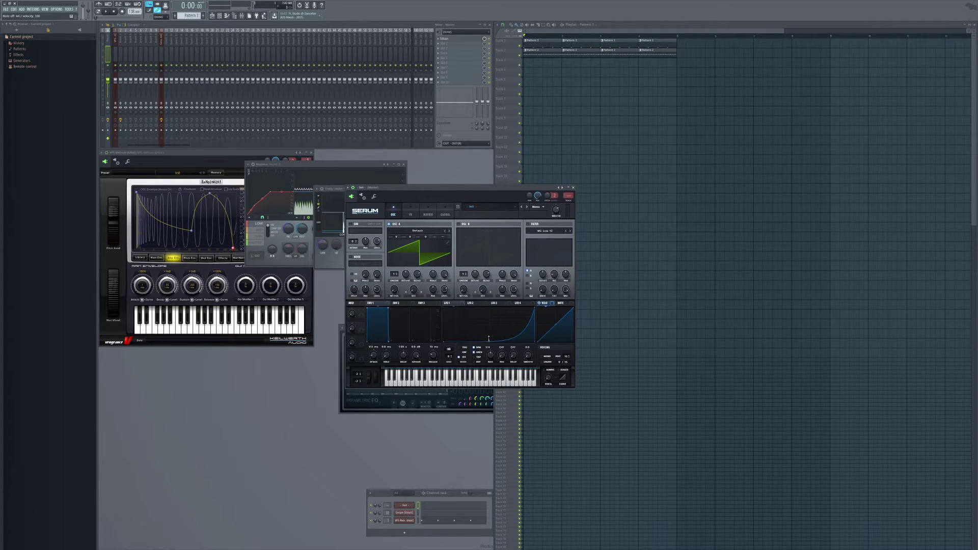
- Assign LFO 1 to oscillator A's coarse pitch, adjust the modulation amount, and audition the pitch sweep
right_click(444, 237)
mouse_move(459, 270)
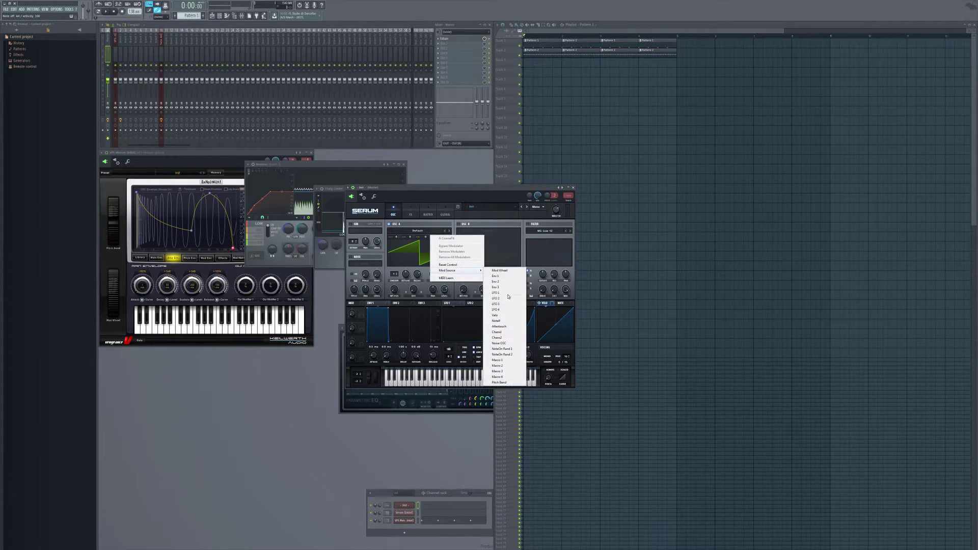
click(506, 294)
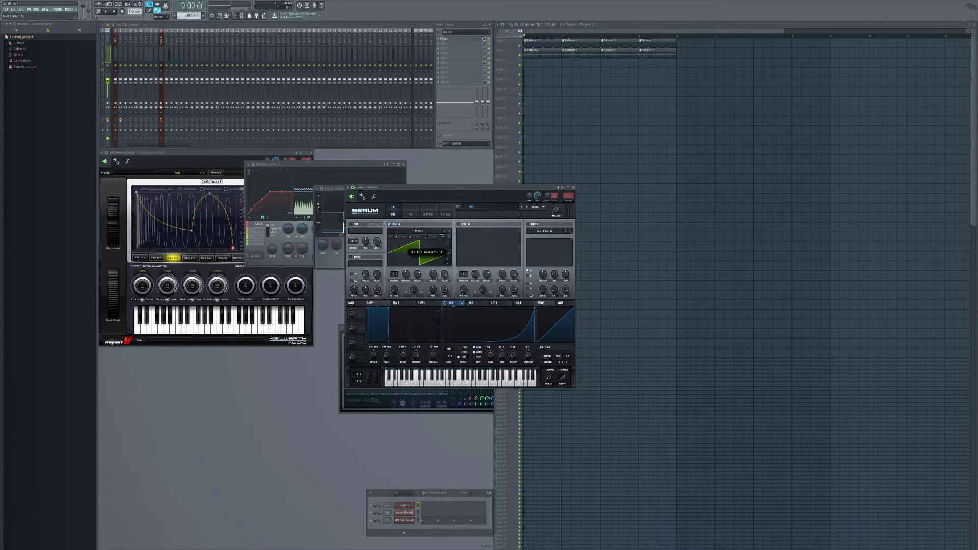
drag(446, 262, 446, 263)
key(b)
key(b)
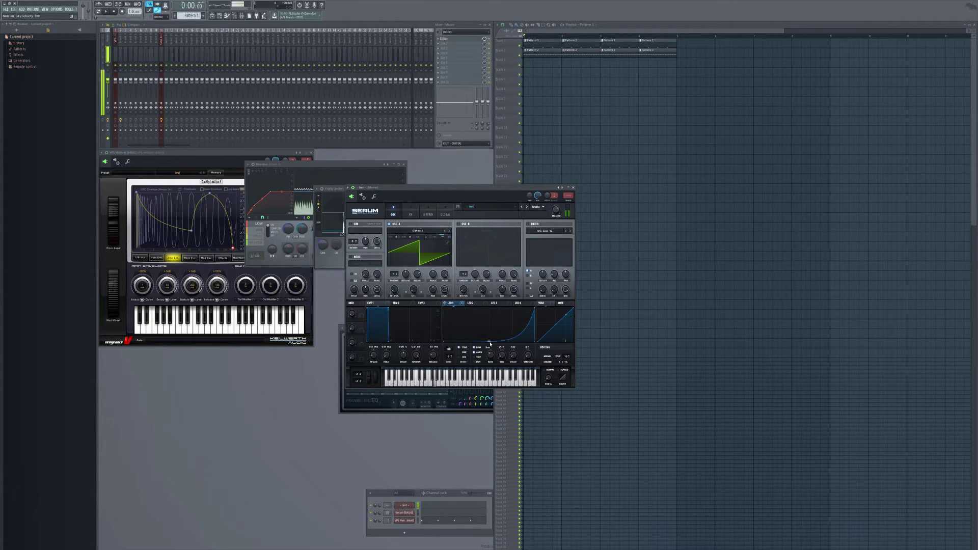
- Turn on the new Serum's filter, and assign LFO 2 to its cutoff and LFO 3 to its resonance
click(528, 224)
right_click(543, 274)
mouse_move(550, 308)
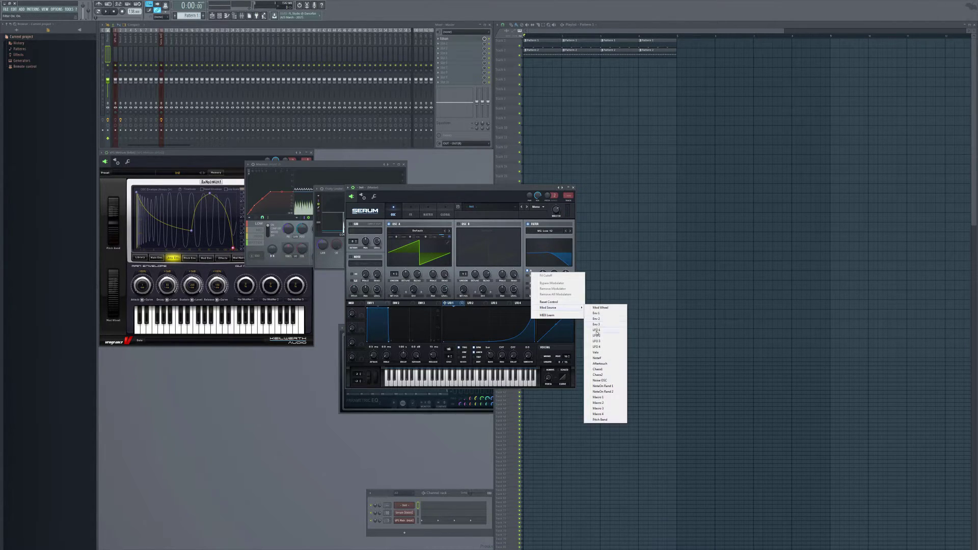
click(596, 335)
right_click(543, 274)
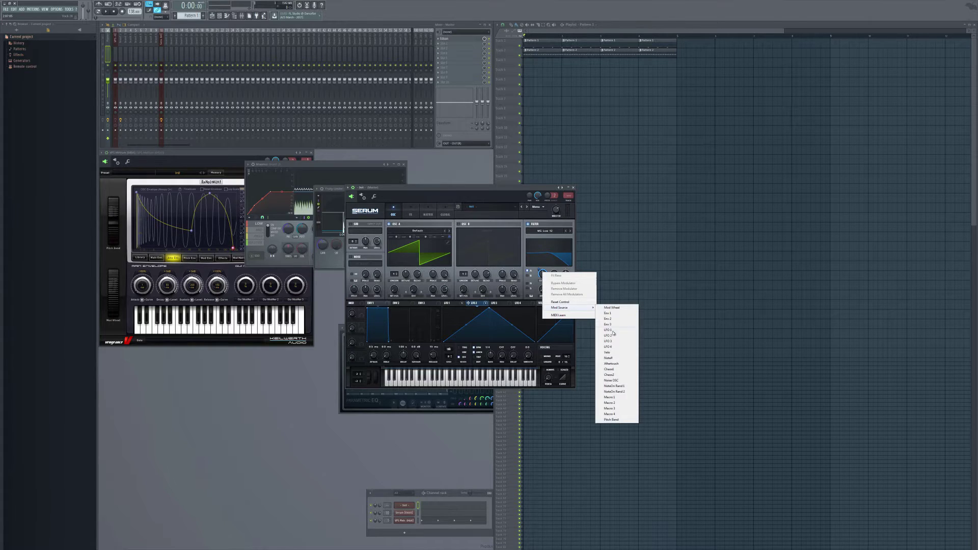
click(609, 341)
- Shape LFO 2 into a curved rising ramp, and reassign it to the filter cutoff
drag(490, 308, 547, 259)
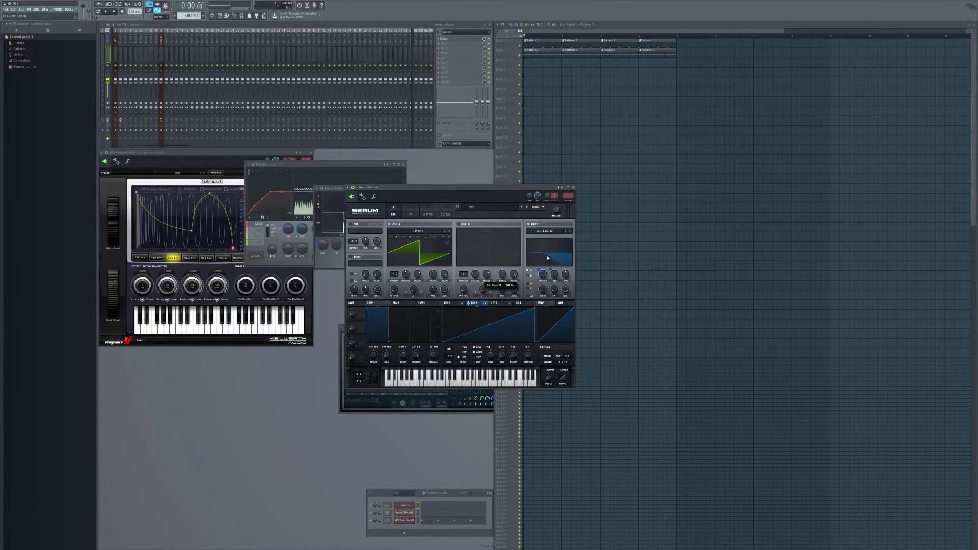
right_click(543, 275)
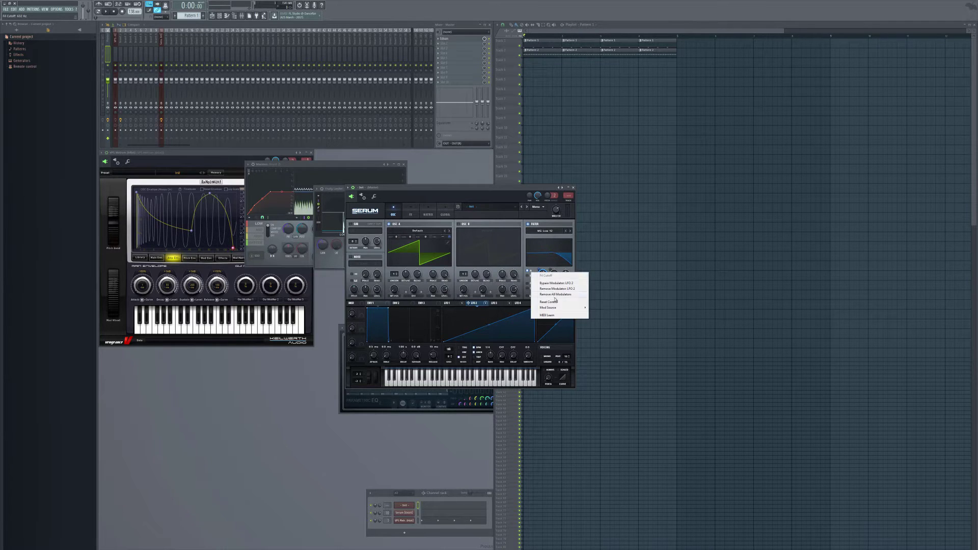
mouse_move(558, 307)
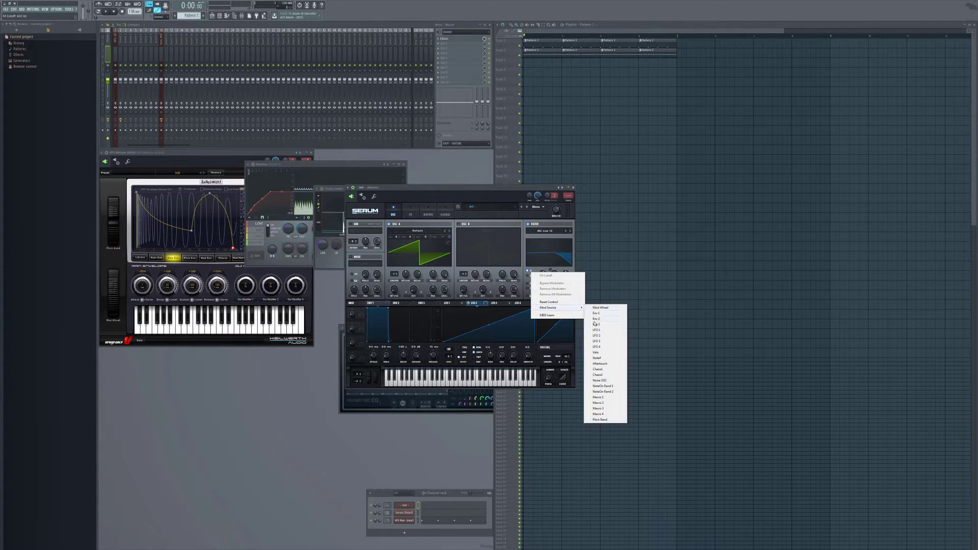
click(595, 335)
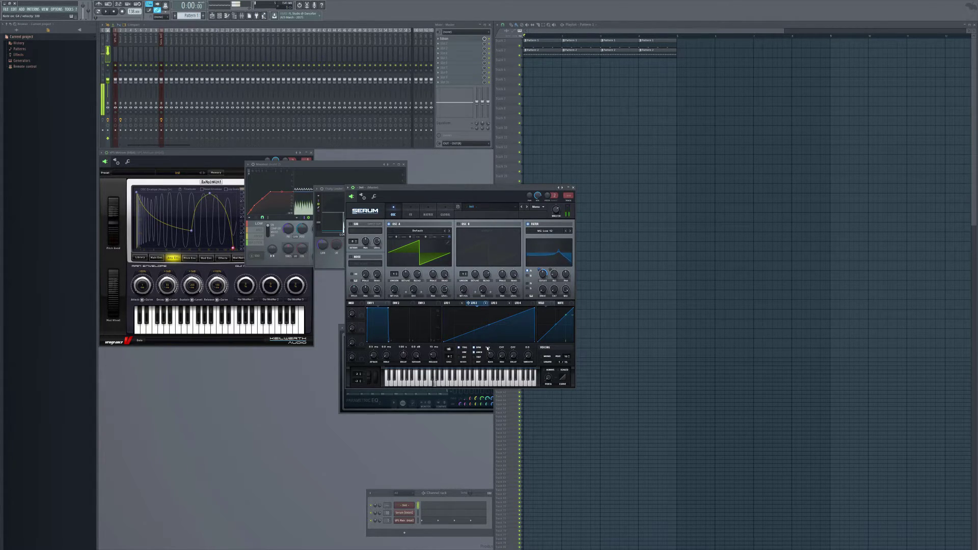
drag(490, 326, 490, 344)
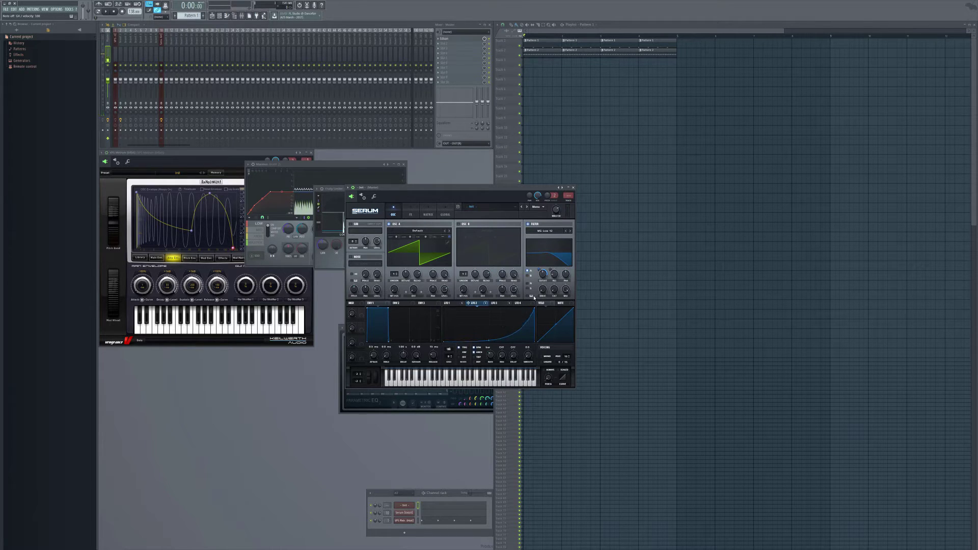
- Shape LFO 3 into a straight rising ramp, change its trigger mode, and adjust the filter resonance while auditioning
click(494, 303)
drag(488, 307, 535, 307)
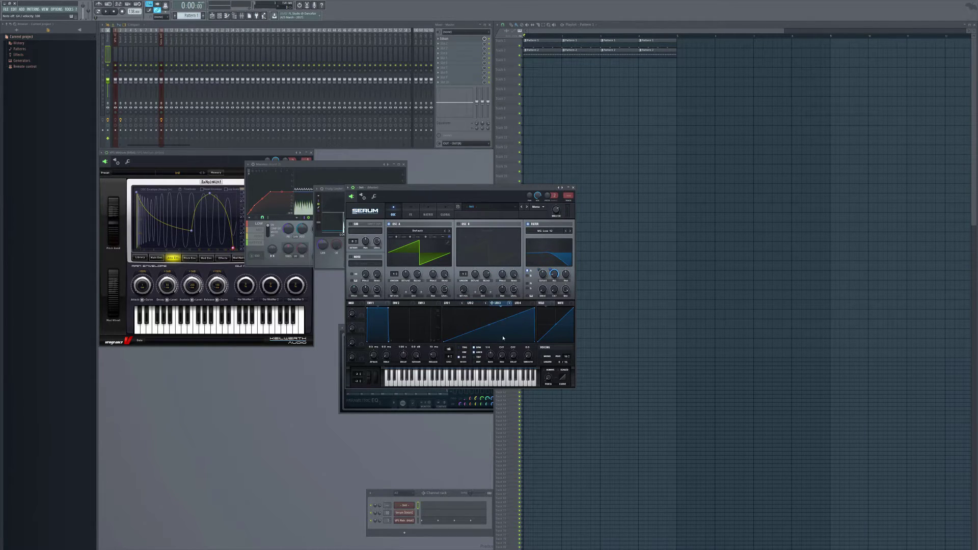
right_click(491, 356)
click(458, 349)
key(b)
drag(553, 279, 549, 279)
key(b)
- Adjust the filter cutoff and make LFO 2's rising curve slightly shallower, then audition the sound
click(450, 304)
click(480, 303)
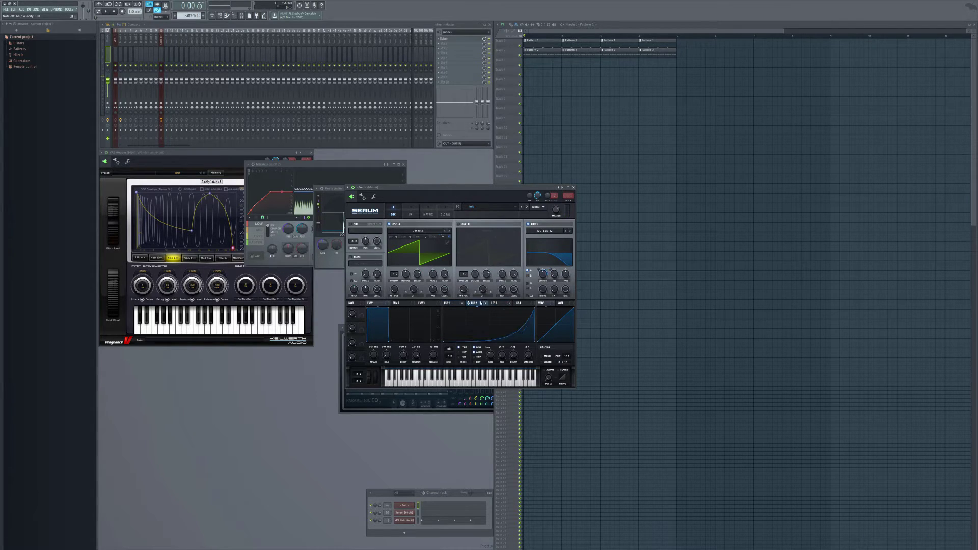
right_click(542, 275)
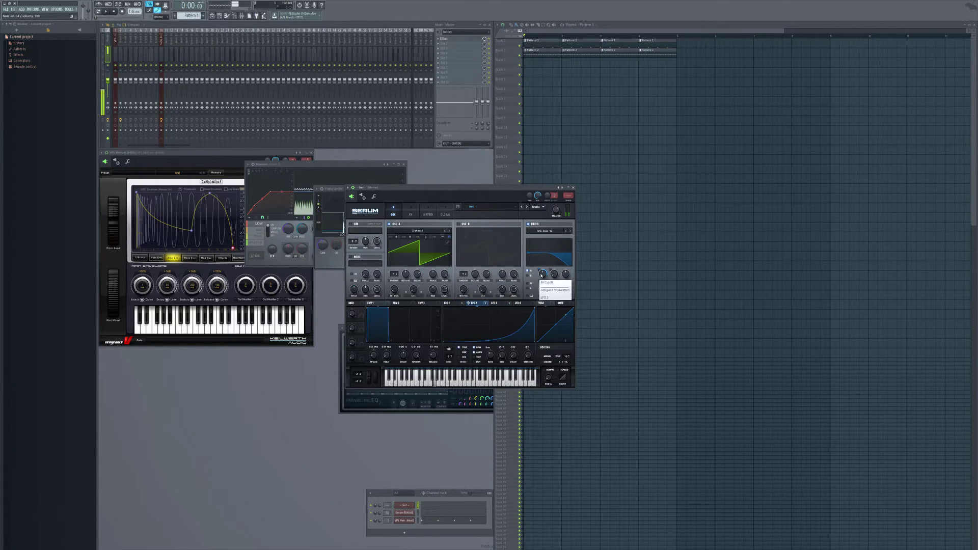
drag(542, 276, 542, 274)
drag(490, 340, 491, 334)
key(b)
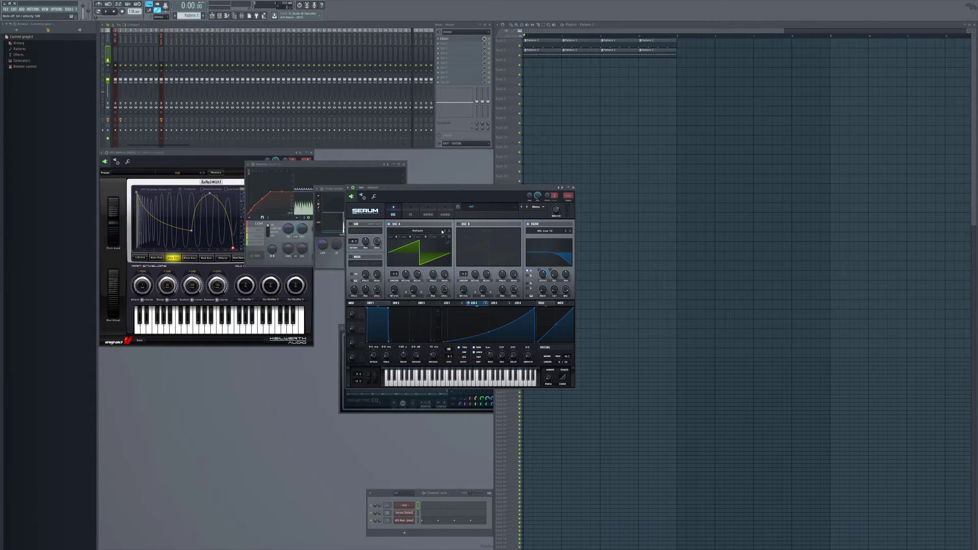
- Enable Serum's phaser and multiband compressor, raise the compressor gain, and return to the oscillator page
click(411, 211)
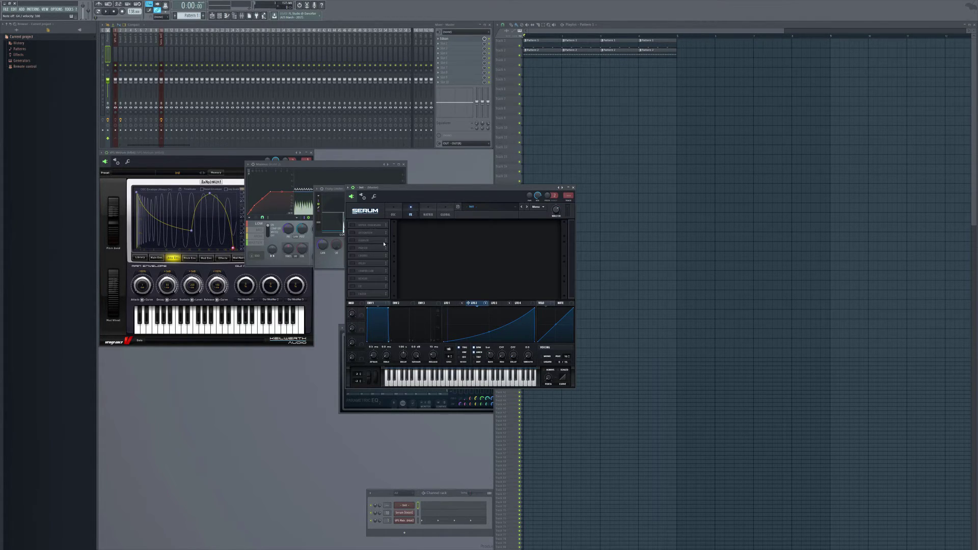
click(352, 248)
click(352, 271)
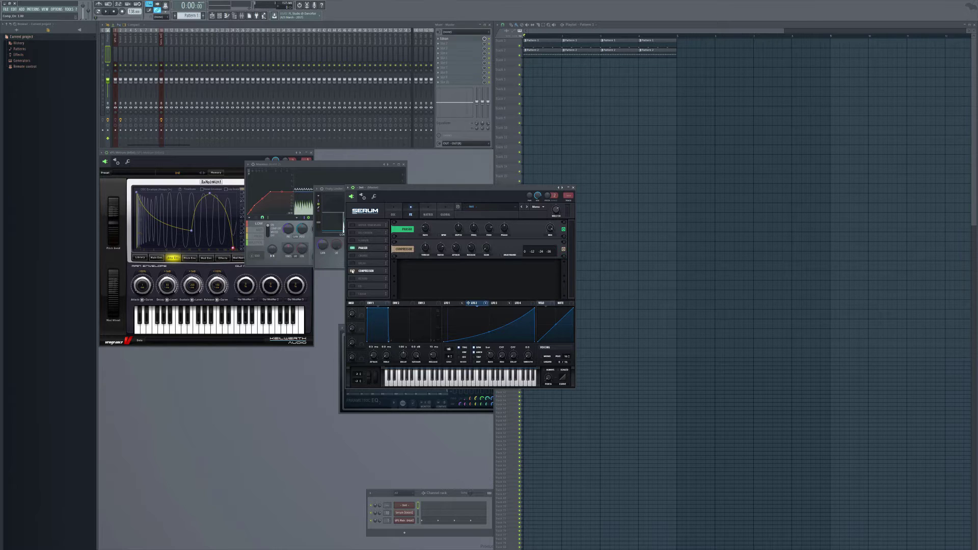
click(501, 255)
drag(489, 249, 488, 243)
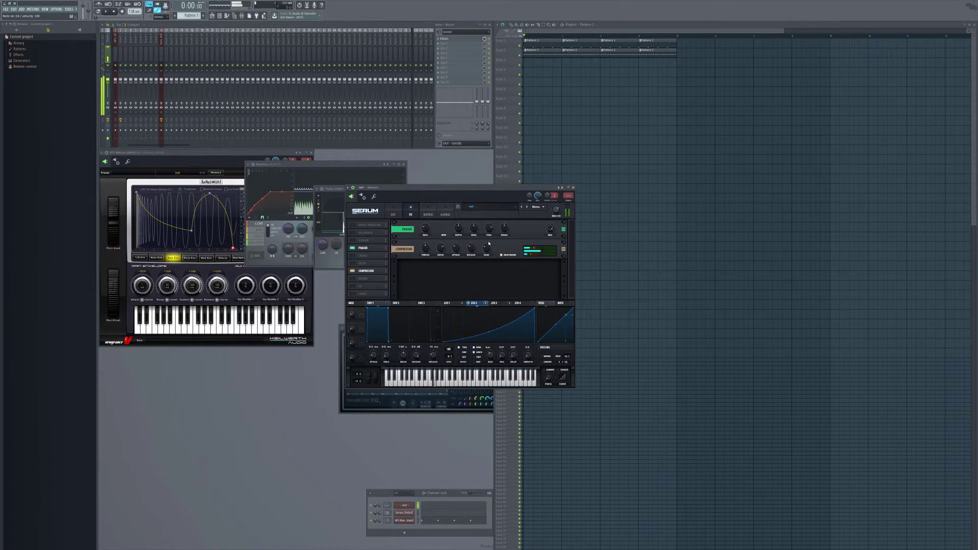
click(393, 213)
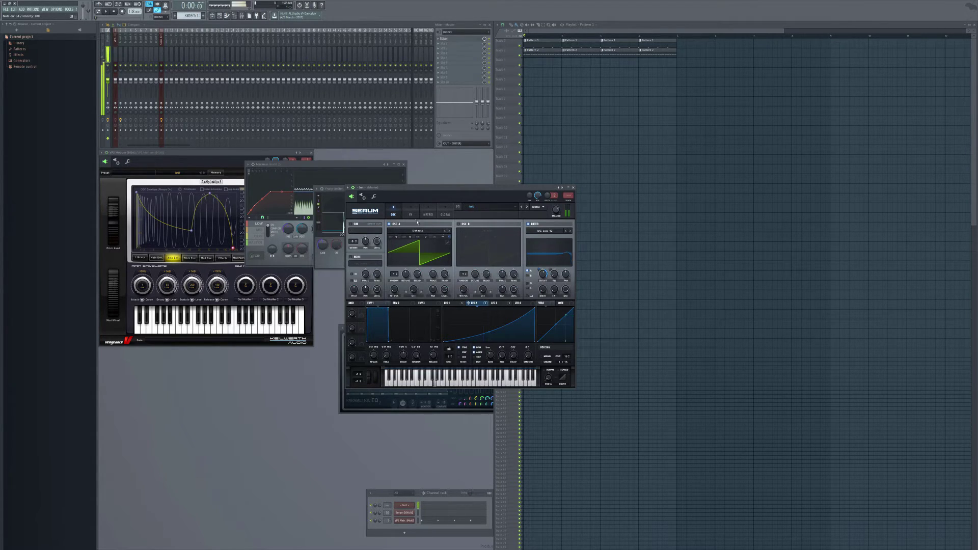
- Adjust oscillator A's tuning and coarse pitch and bring up LFO 1, auditioning the sweep between changes
key(v)
key(b)
drag(396, 236, 396, 246)
key(b)
key(b)
click(451, 304)
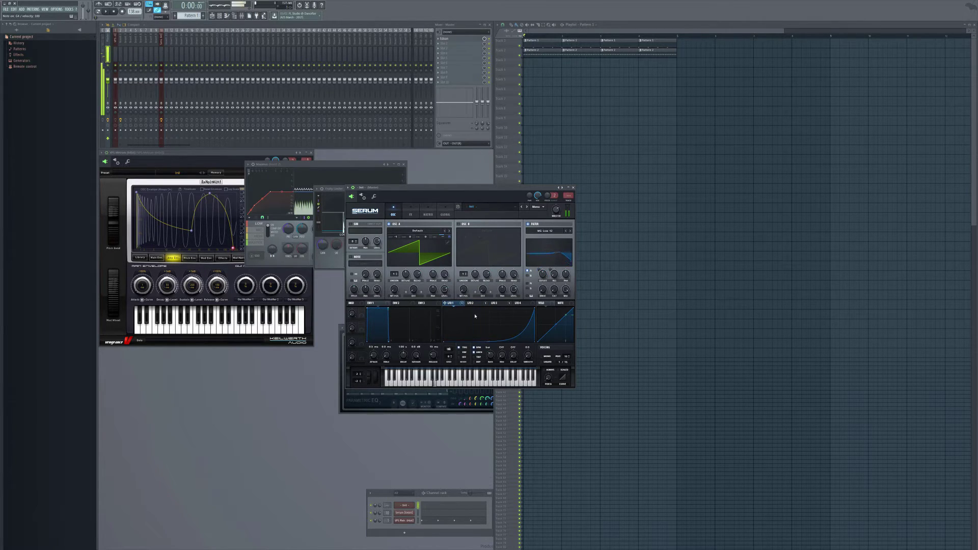
key(b)
drag(450, 239, 449, 233)
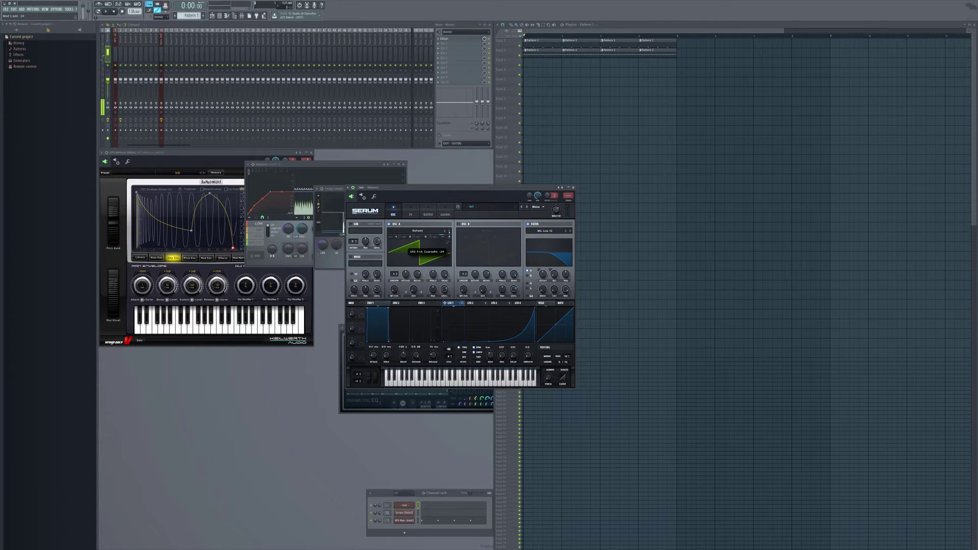
- Enable Serum's delay between the phaser and compressor, change its delay time, set it to Ping Pong, and audition the sound
click(411, 214)
click(563, 229)
key(b)
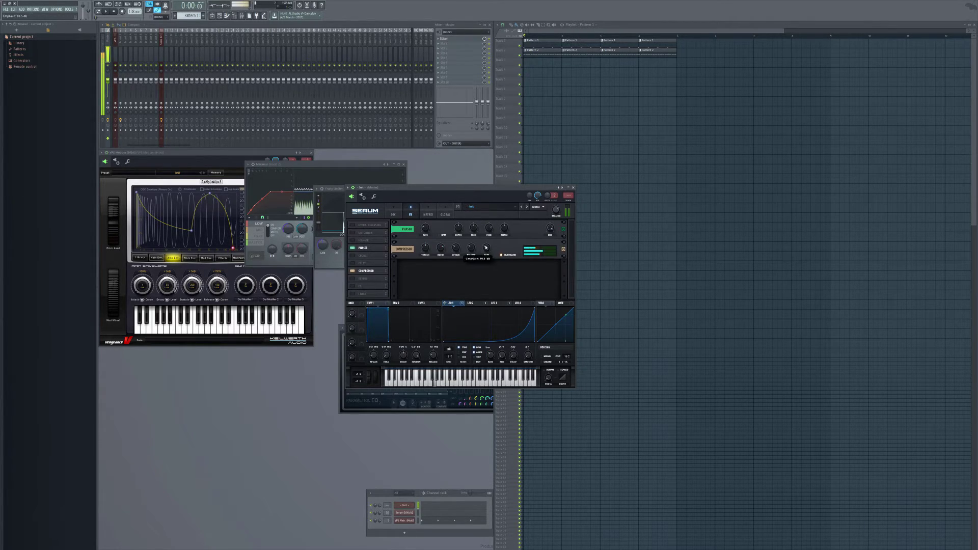
click(351, 263)
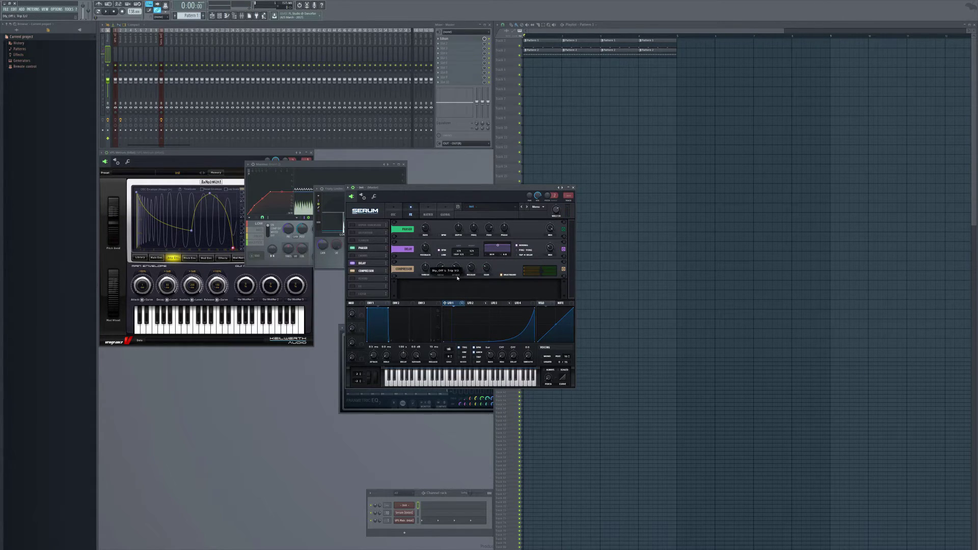
drag(459, 250, 461, 255)
click(520, 250)
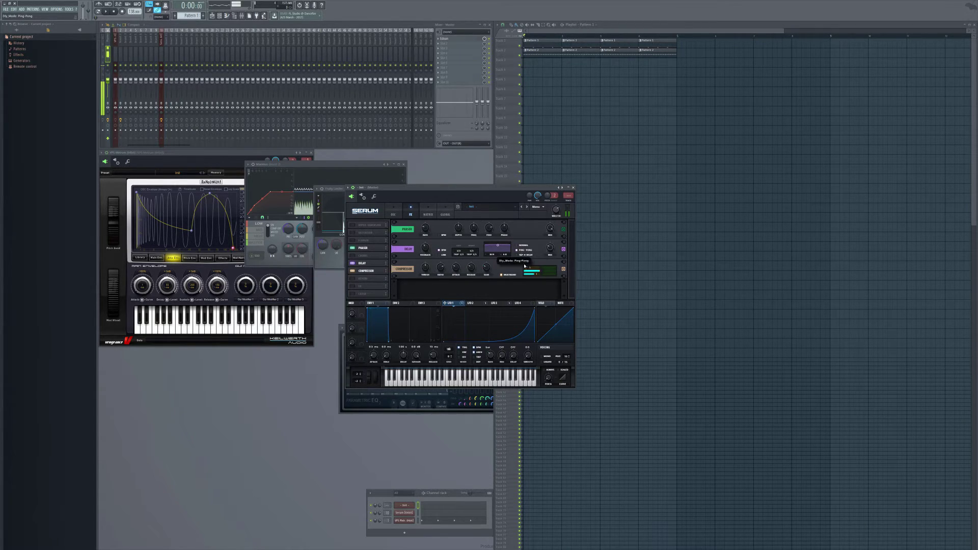
key(b)
- Create a new empty pattern for the Serum sweep
click(529, 95)
middle_click(448, 175)
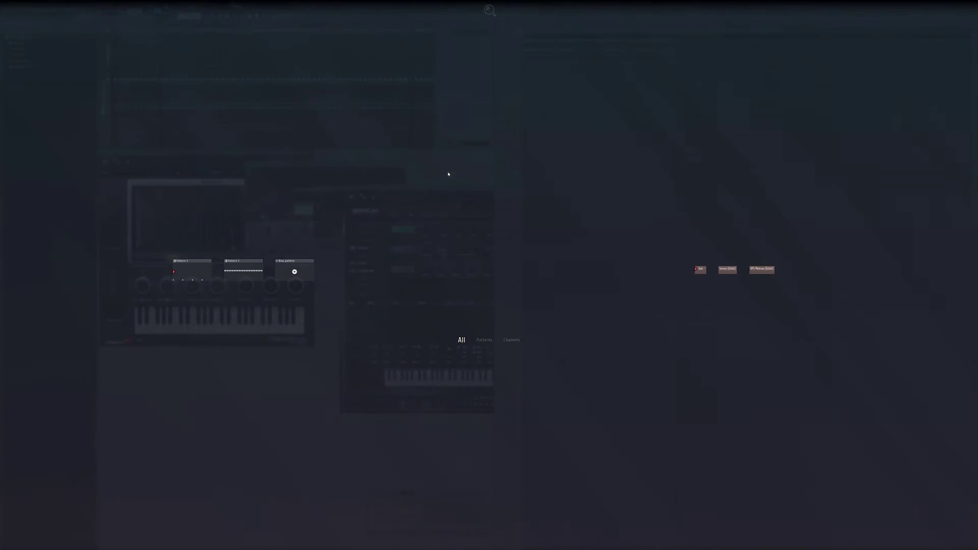
click(294, 271)
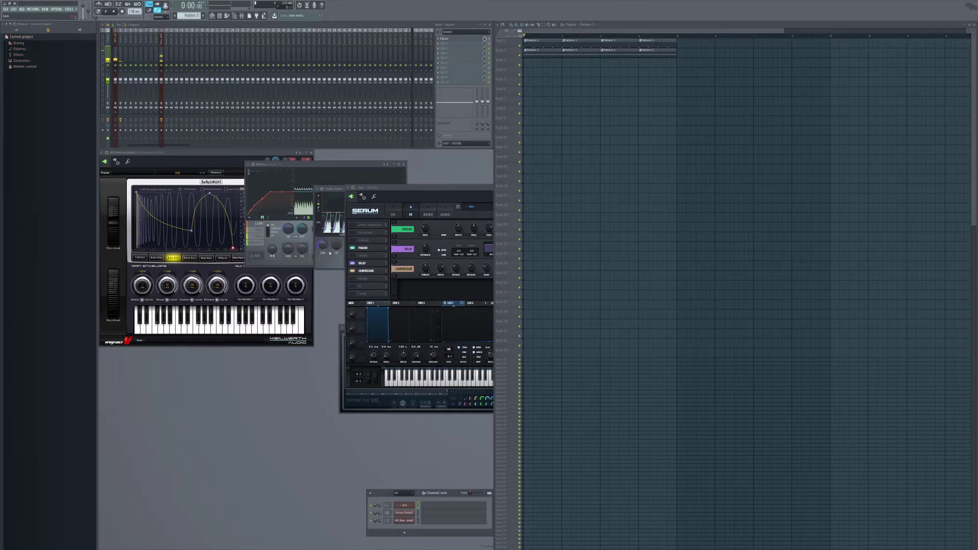
middle_click(329, 283)
click(305, 279)
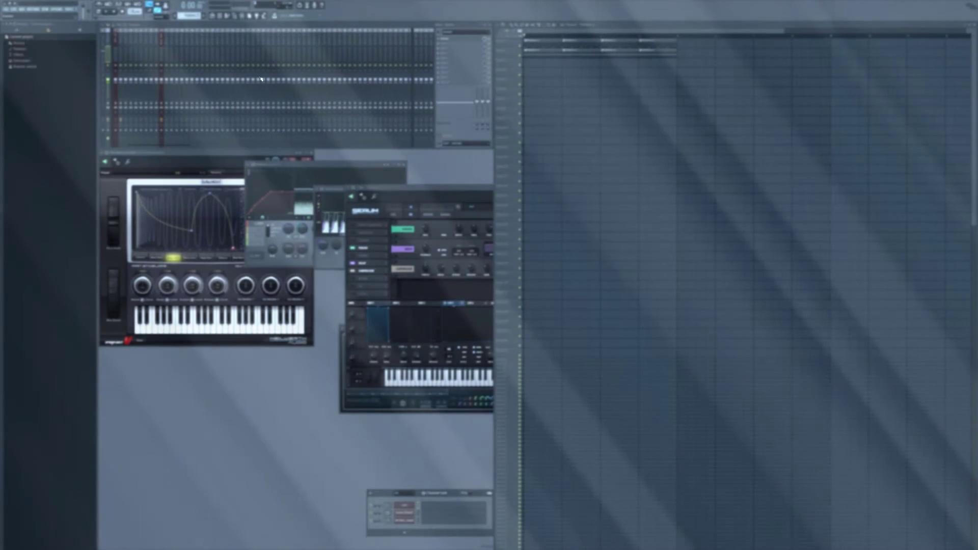
click(220, 17)
click(220, 17)
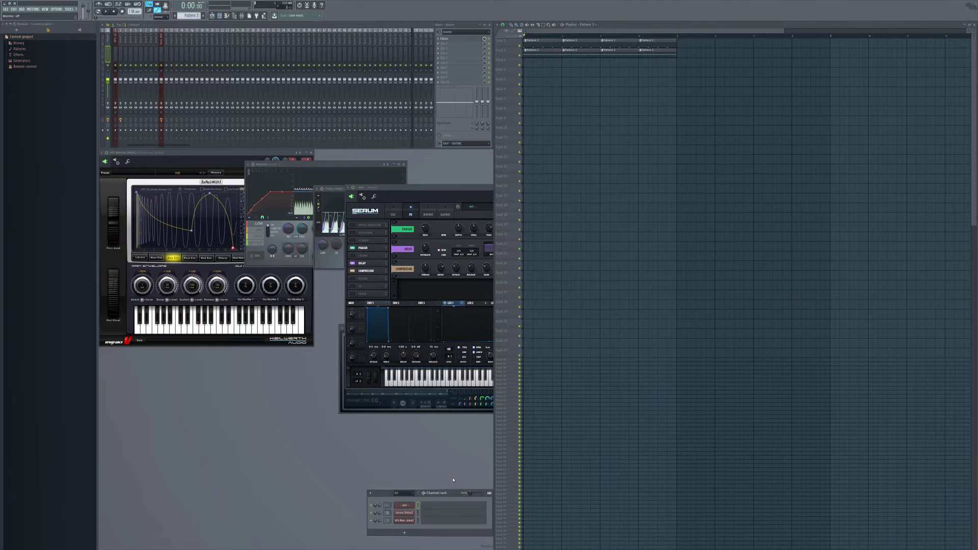
- Add a long sustained note and a second note past bar 5 in the sweep channel's piano roll, and play the pattern
right_click(409, 507)
click(420, 492)
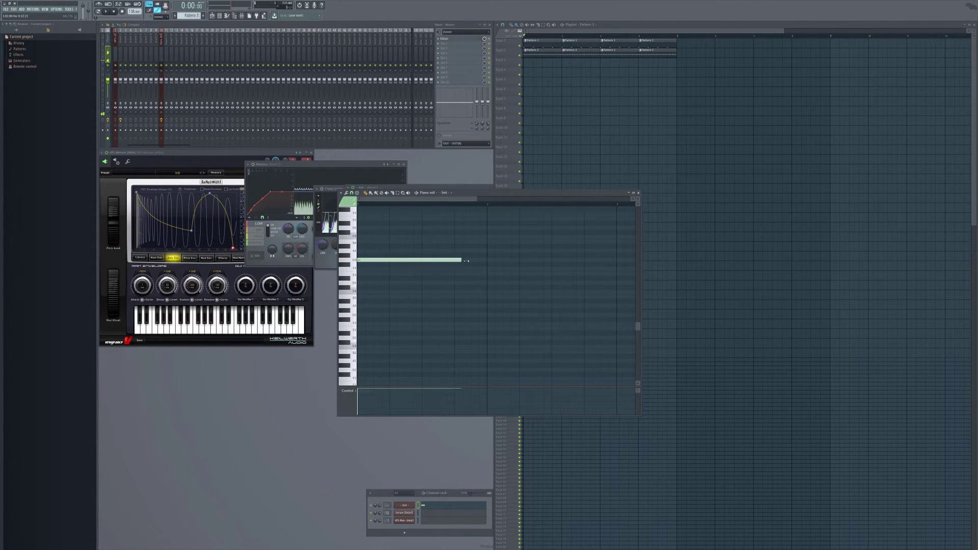
scroll(504, 275, down, 3)
click(594, 260)
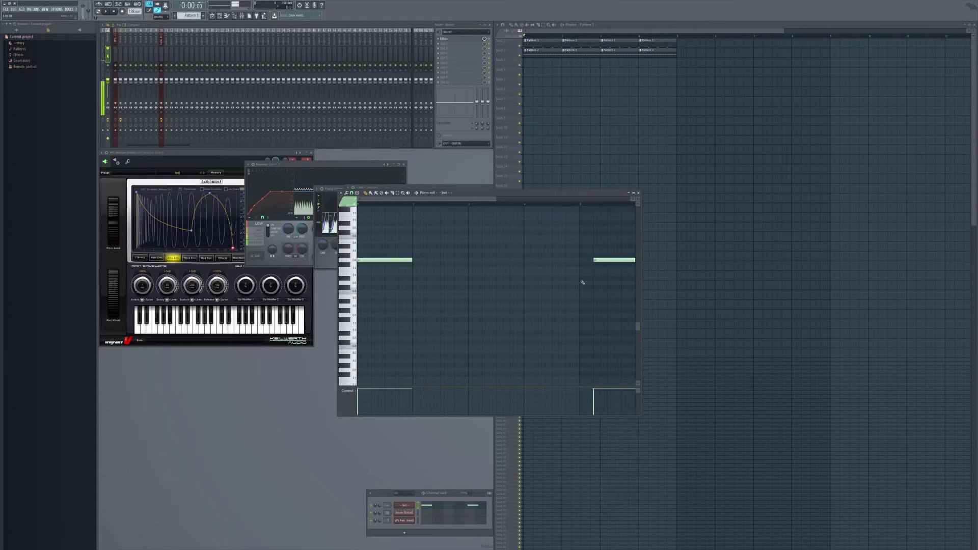
key(space)
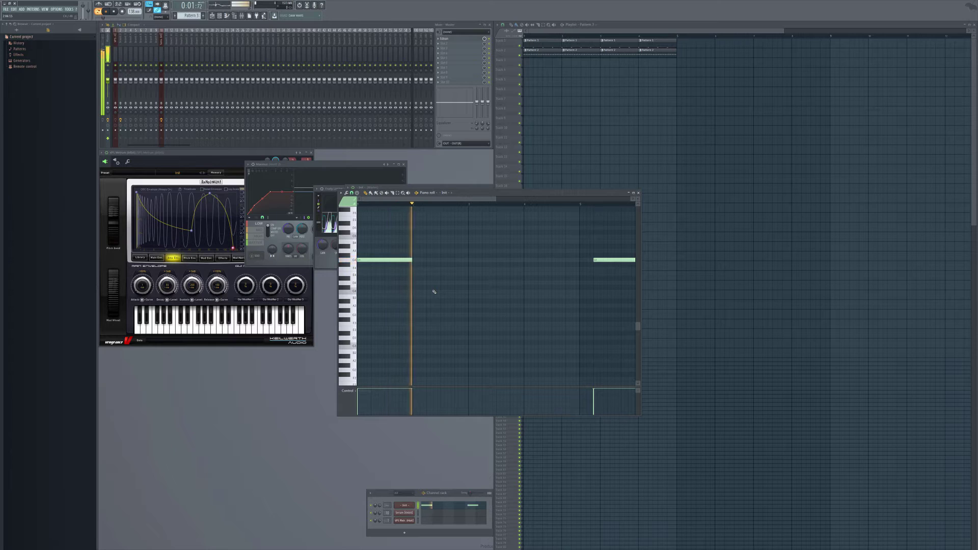
key(space)
- Place the sweep pattern at the start of the playlist, move the kick and bass clips directly after it, and play the arrangement
click(557, 102)
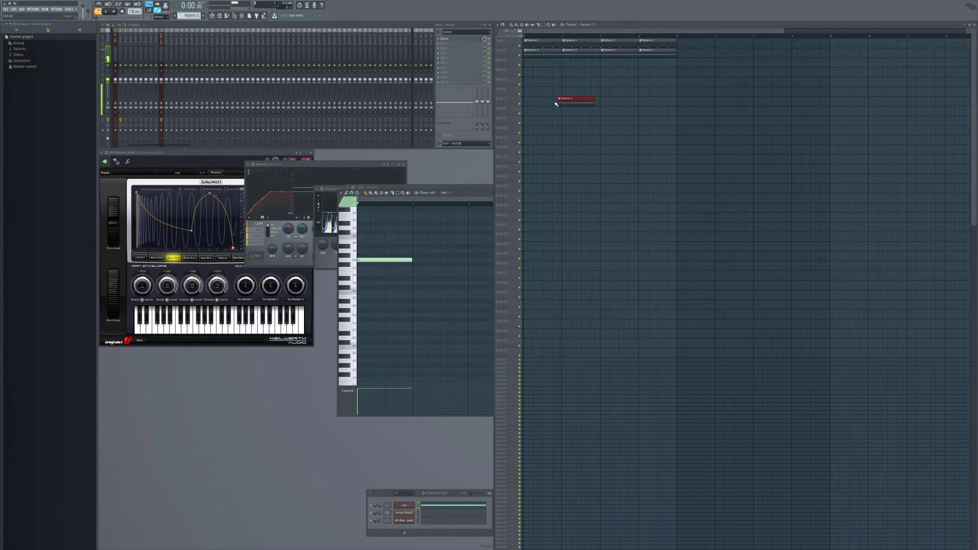
drag(678, 61, 573, 41)
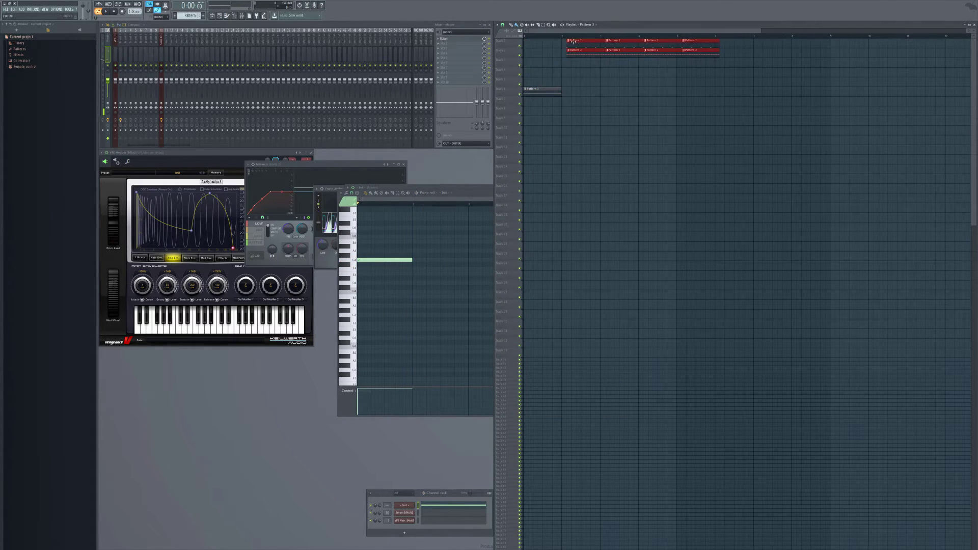
key(space)
click(594, 157)
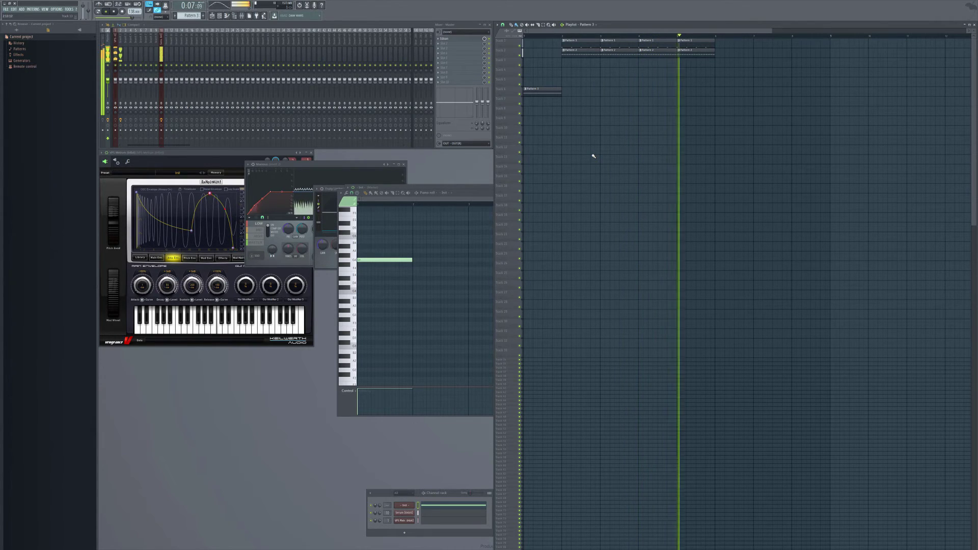
key(space)
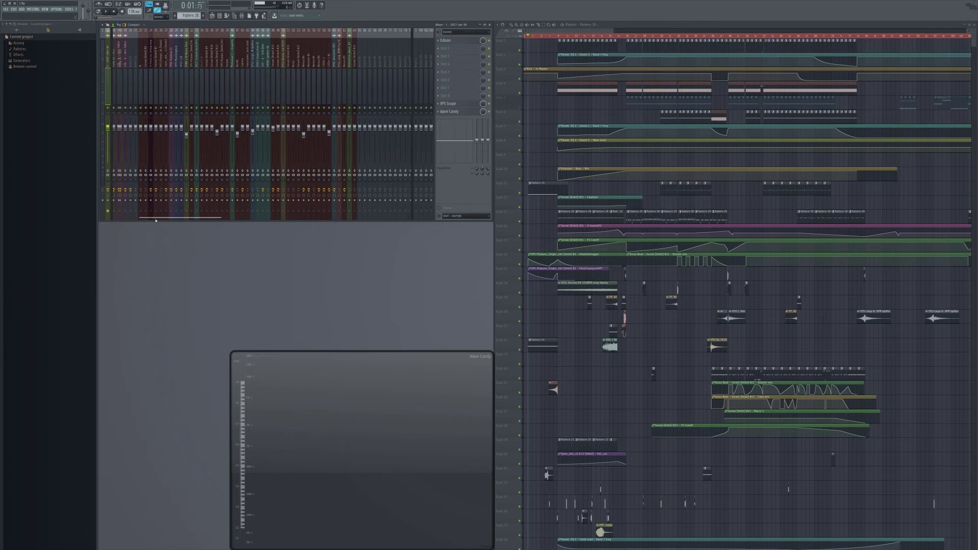
- Examine the Kick and Bass mixer tracks in the full project and play the arrangement from its start
click(118, 65)
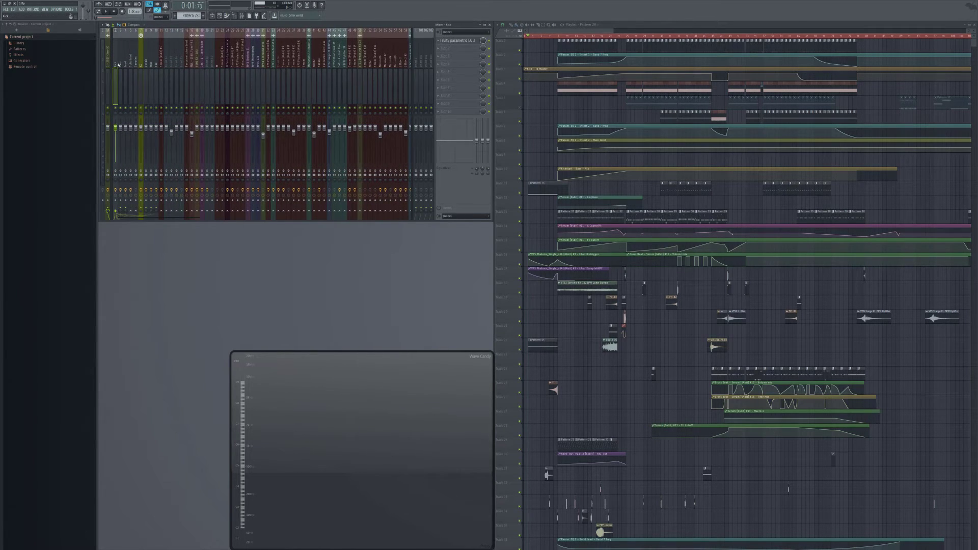
click(120, 65)
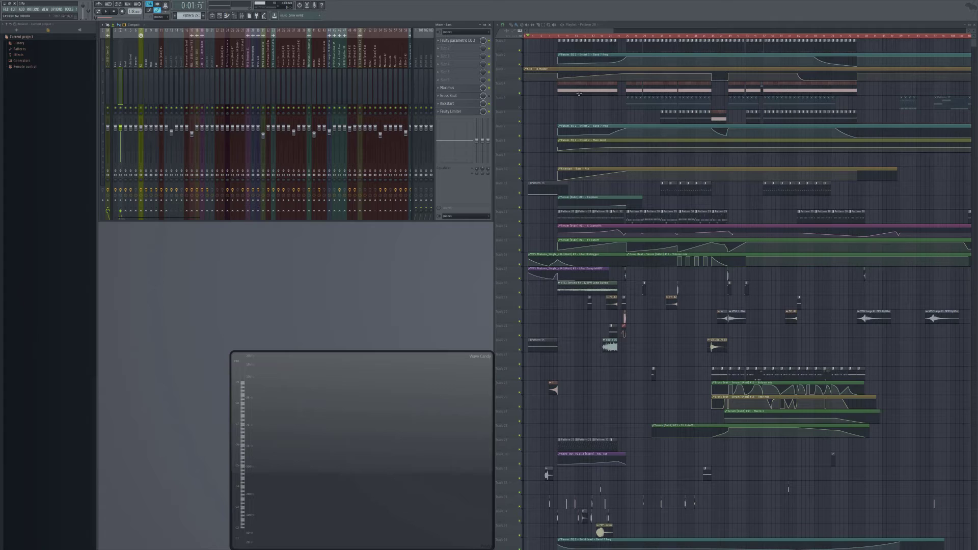
key(space)
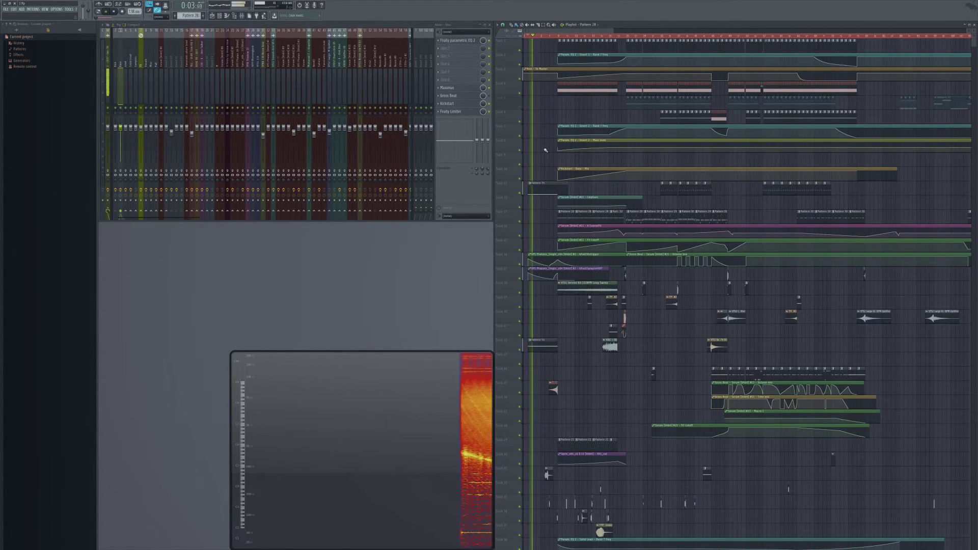
mouse_move(166, 218)
mouse_down()
mouse_move(283, 218)
mouse_move(158, 219)
mouse_up()
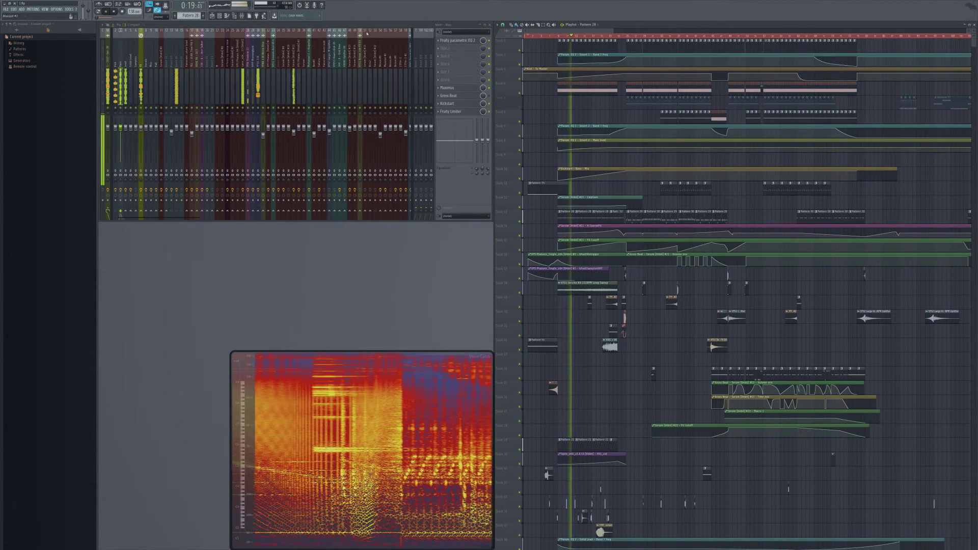
- Compare the effect chains of the bus, Kick and Bass mixer tracks during playback
click(142, 92)
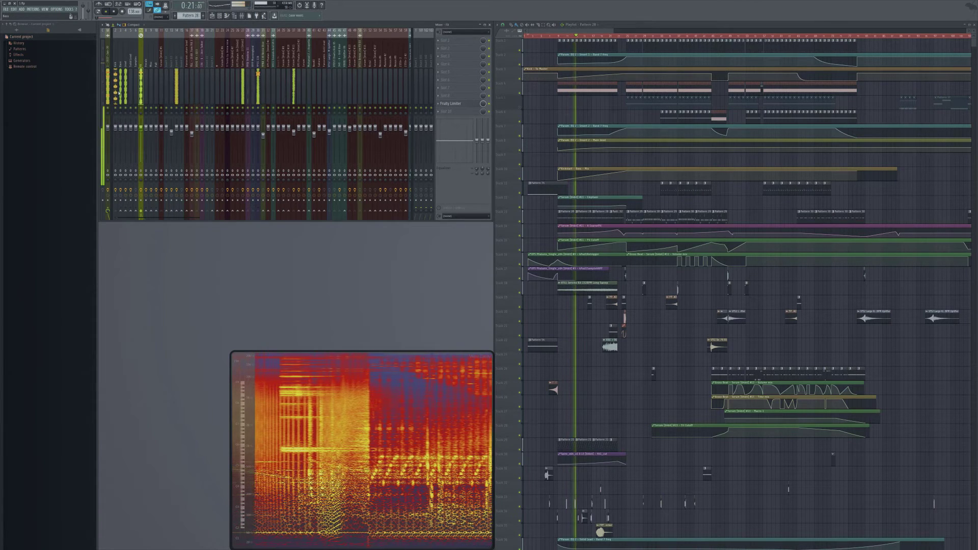
click(115, 210)
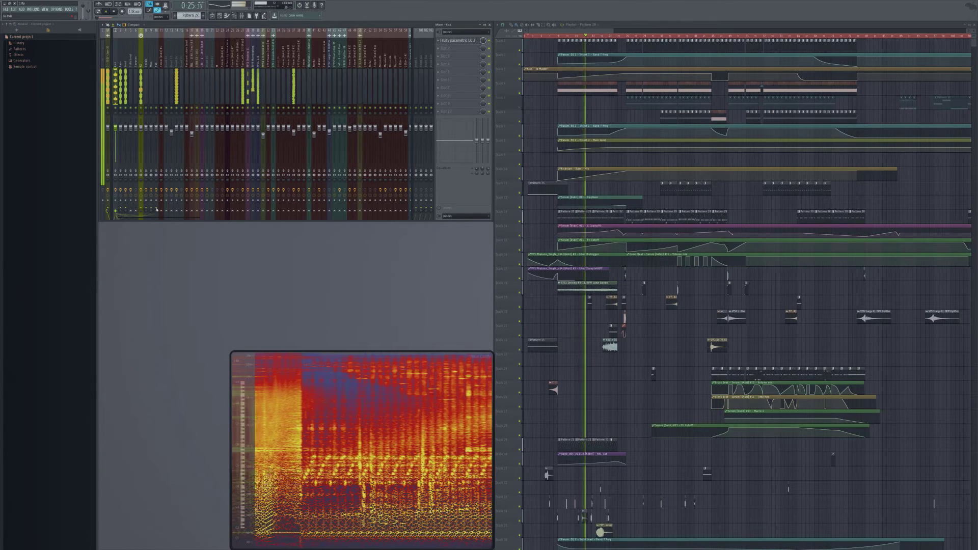
click(123, 77)
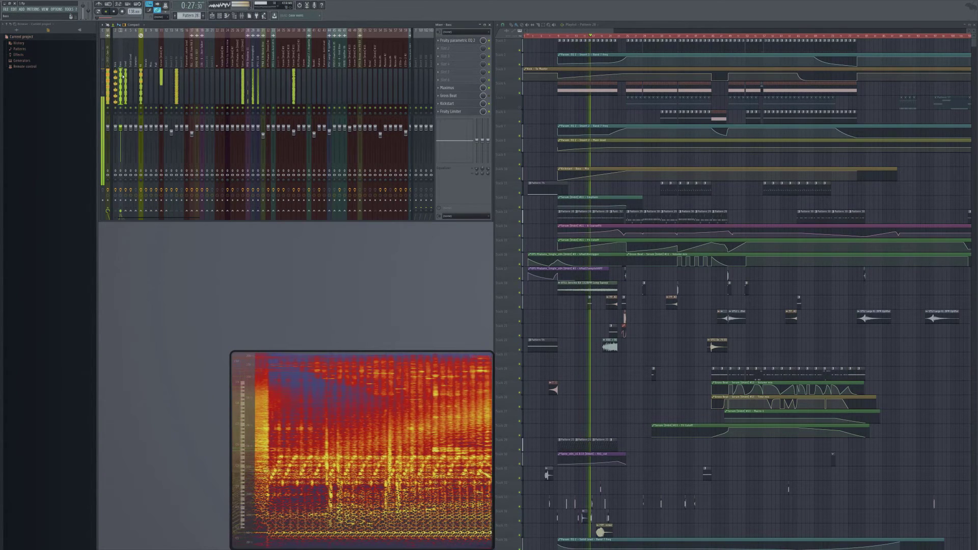
click(115, 76)
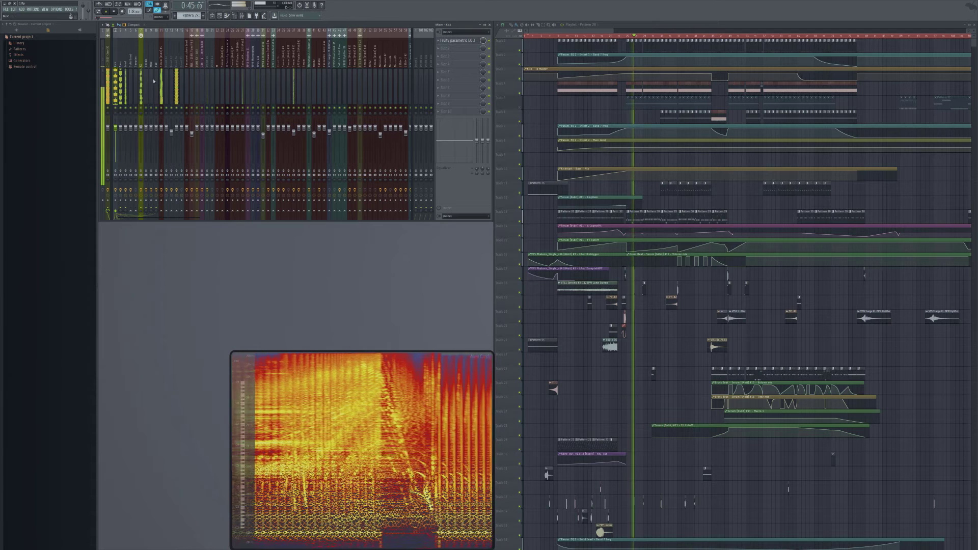
click(121, 90)
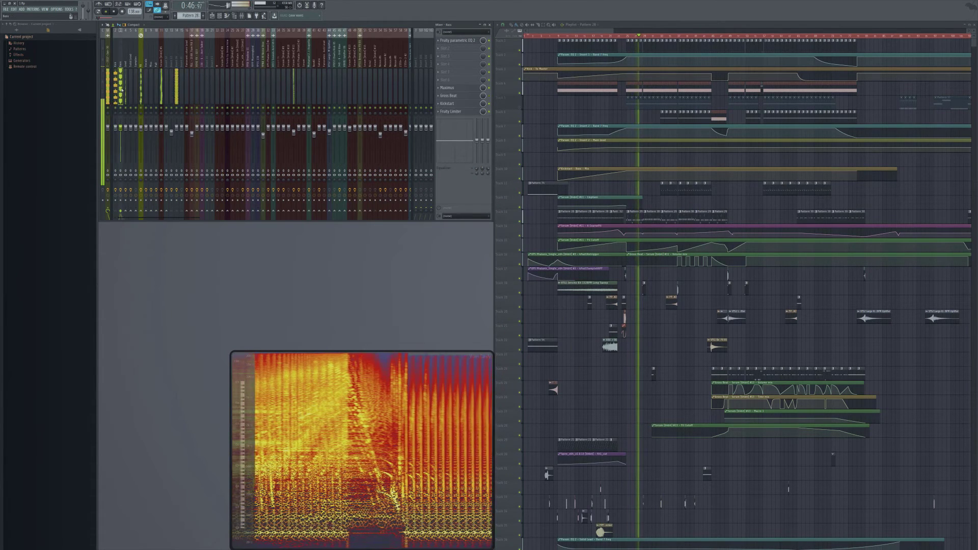
- Open Maximus on the Bass track, examine its spectrum display and low band settings, and close it
click(448, 88)
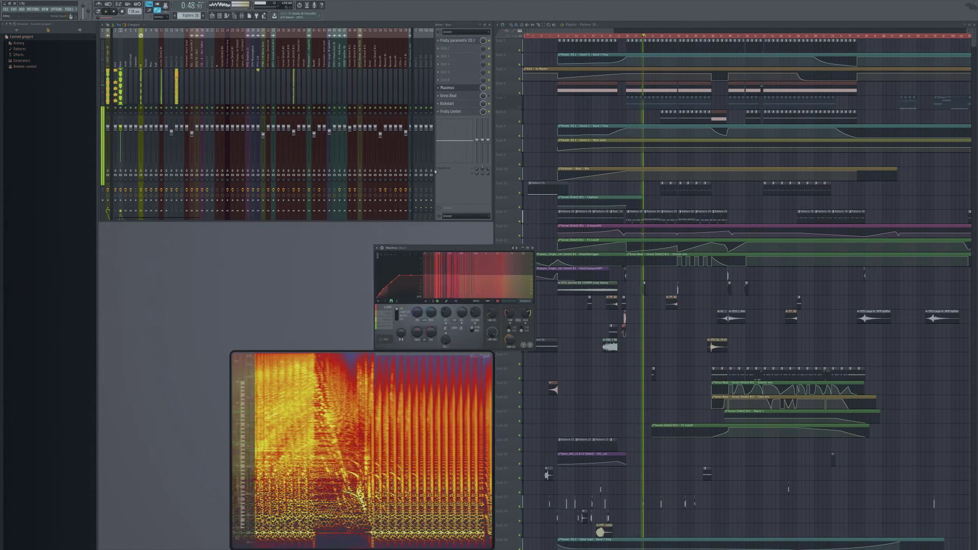
drag(431, 248, 371, 233)
click(438, 288)
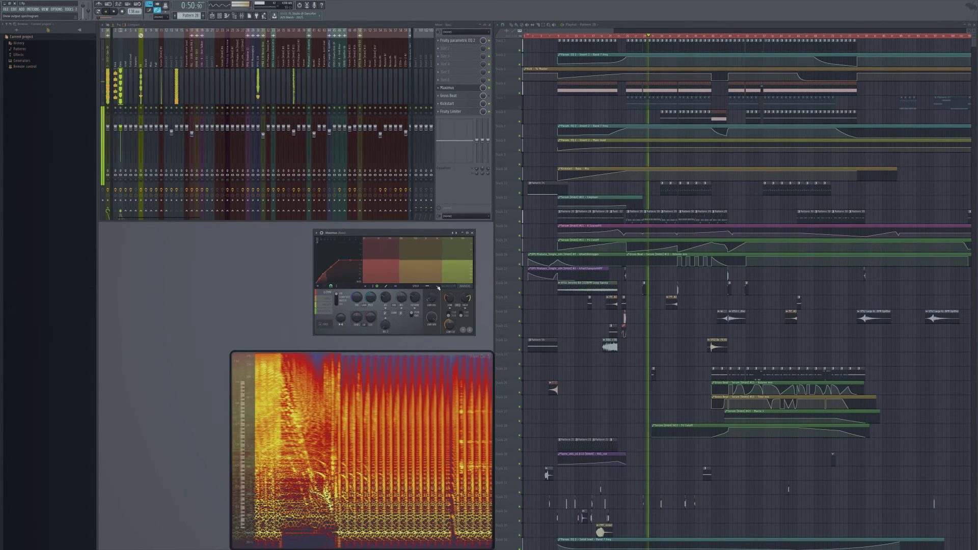
click(437, 288)
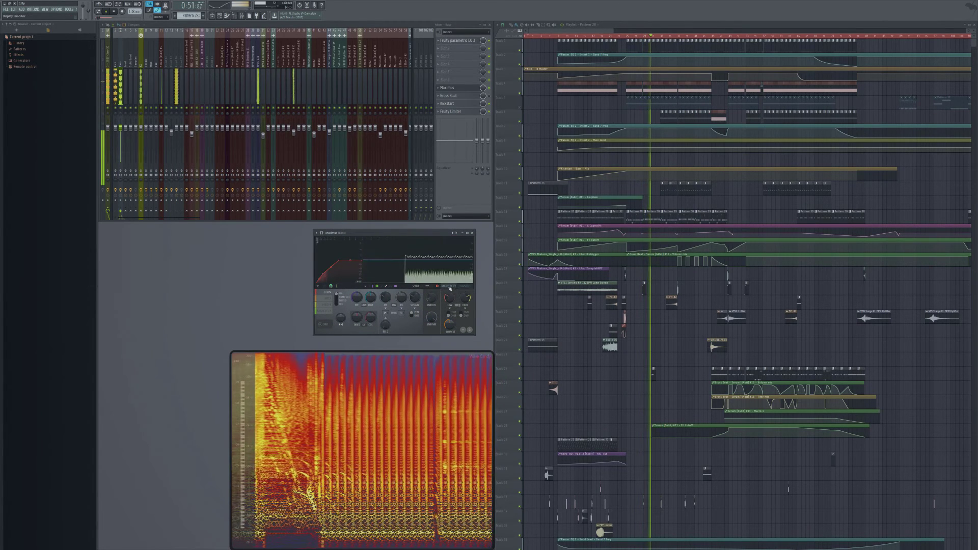
click(324, 311)
click(328, 293)
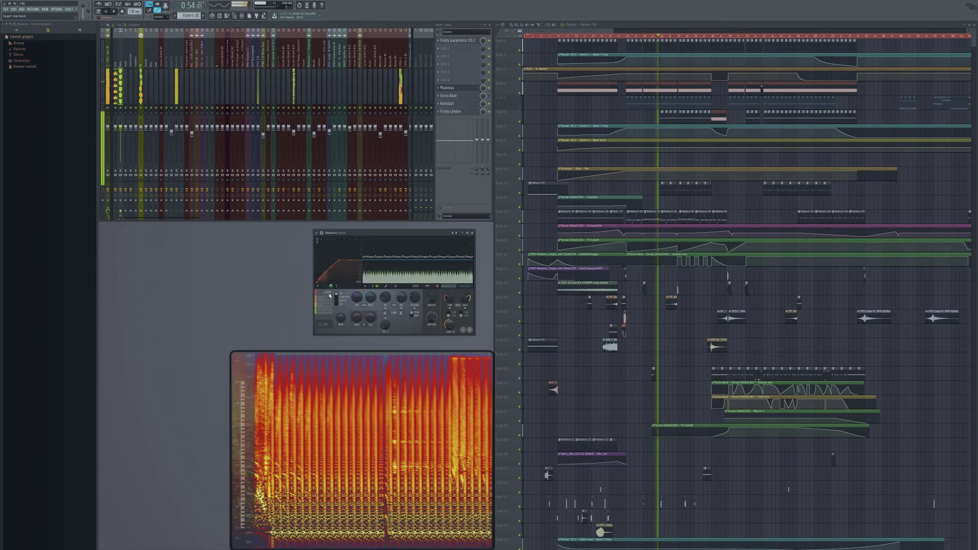
click(471, 233)
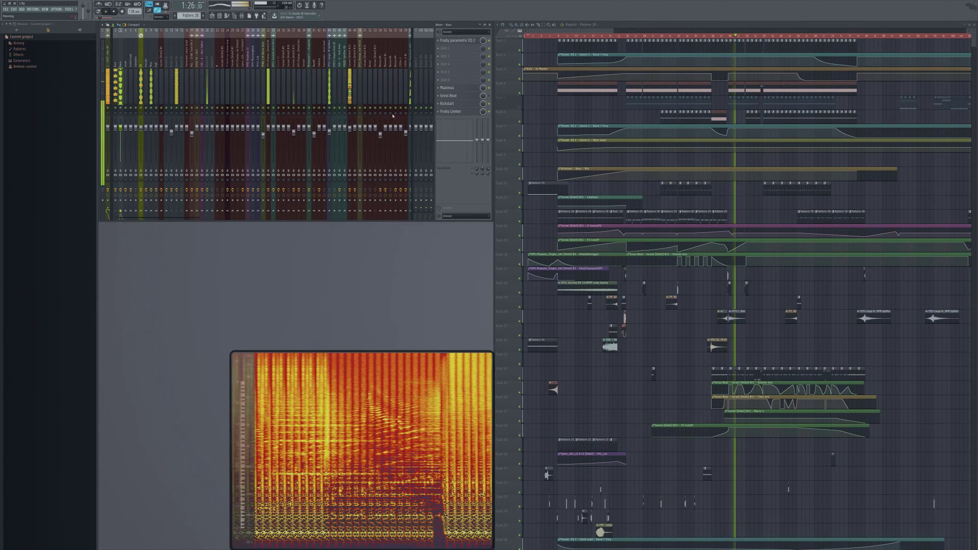
- Try Gross Beat's Basic 9 time preset on the active Serum track, return it to Empty, and close the plugin
click(349, 94)
click(458, 79)
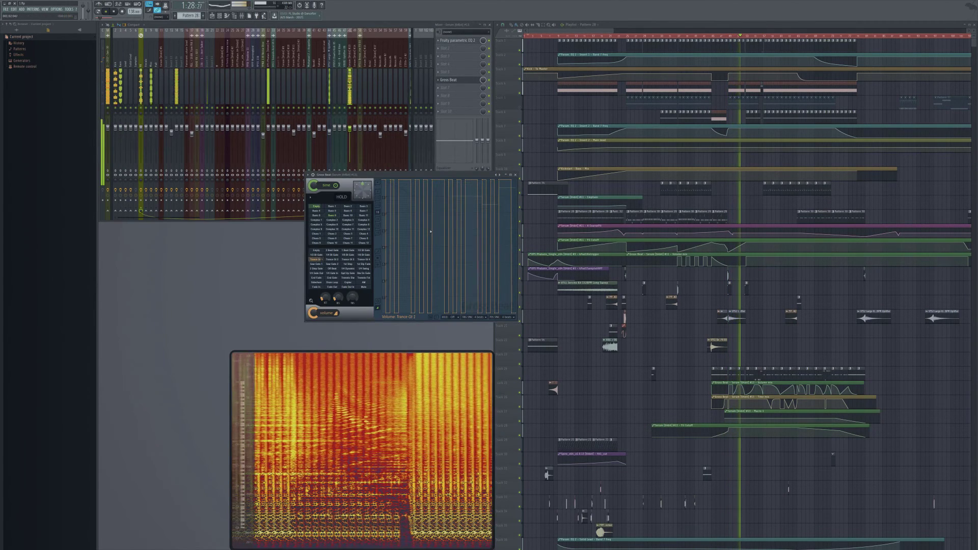
click(331, 215)
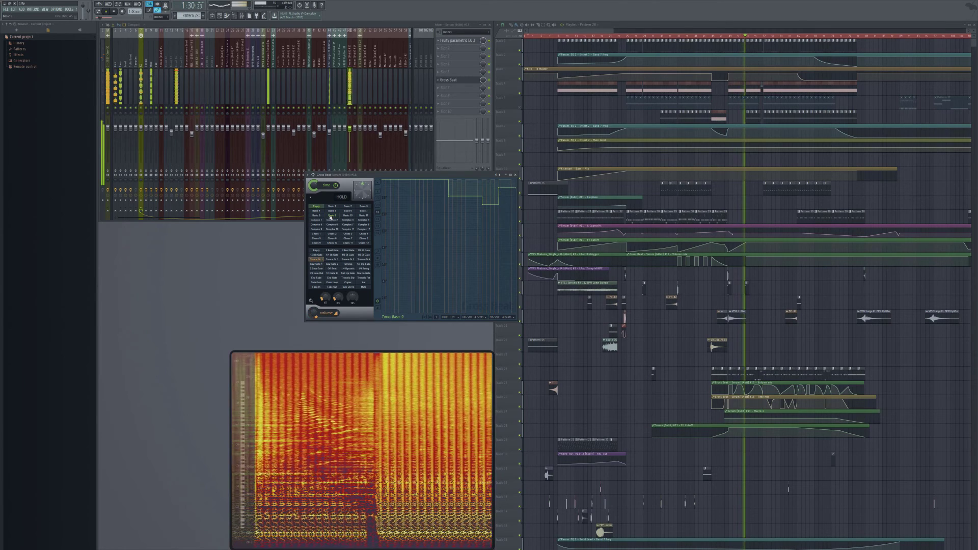
click(317, 207)
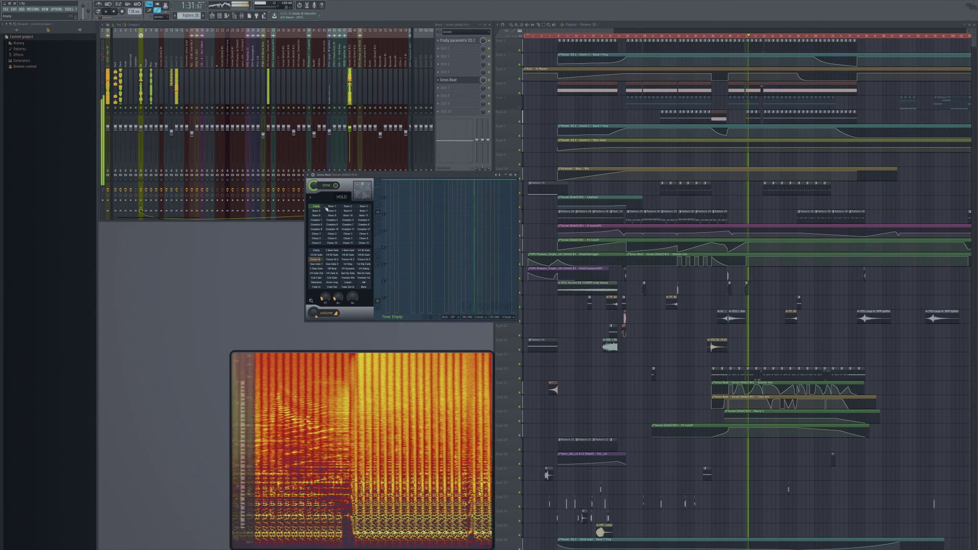
click(516, 175)
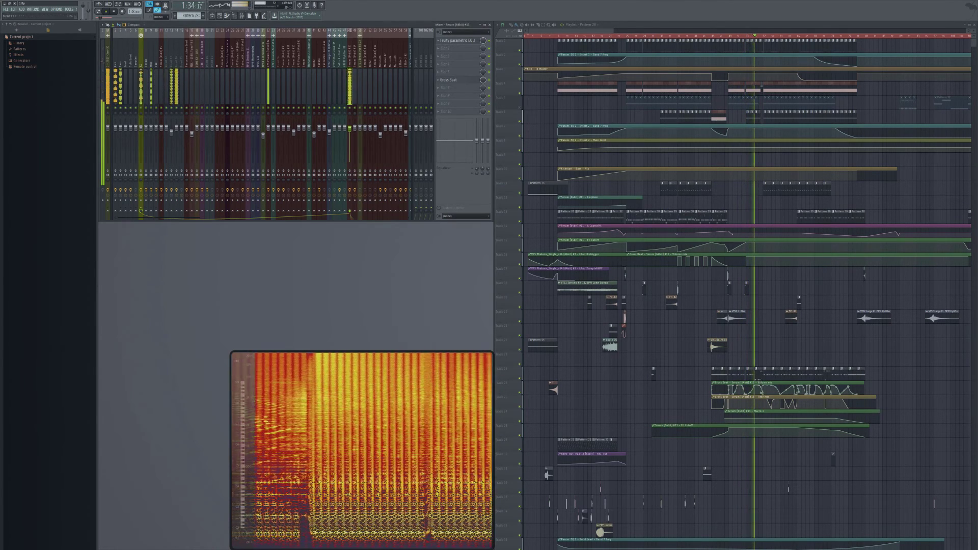
- Open a pattern clip above the lower automation lanes, inspect its contents, and close the window
double_click(760, 372)
drag(311, 233, 371, 105)
click(468, 105)
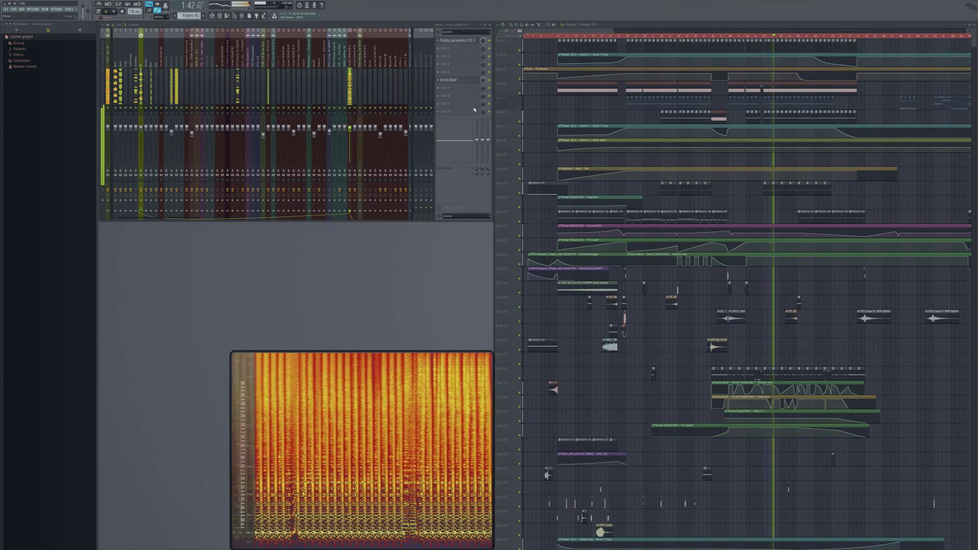
- Examine the full playlist arrangement and its automation lanes during playback, and stop the song
scroll(751, 350, down, 10)
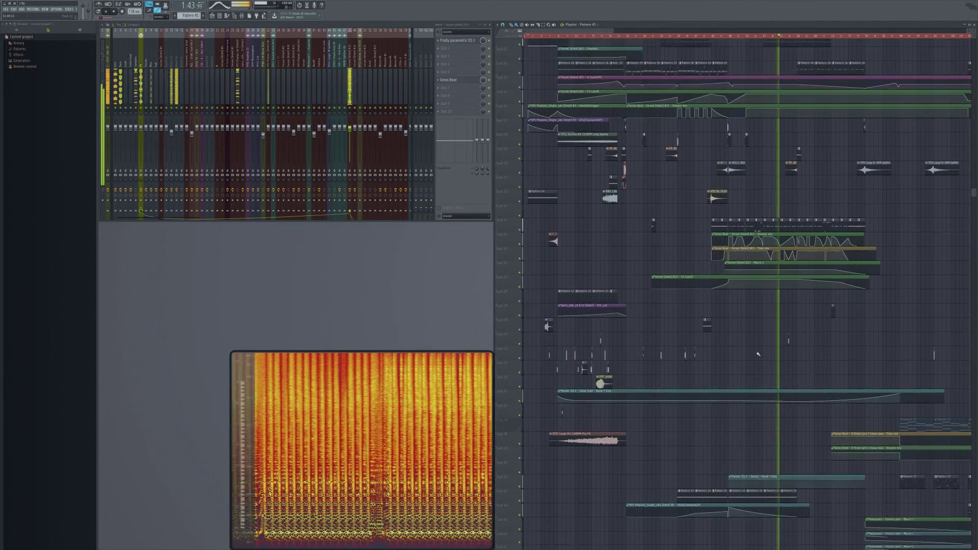
scroll(775, 357, down, 6)
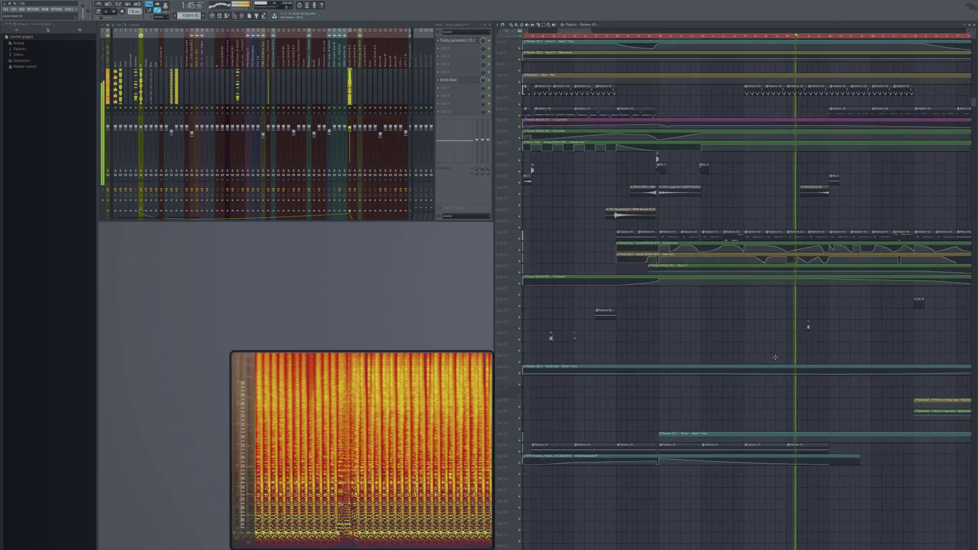
scroll(776, 358, down, 2)
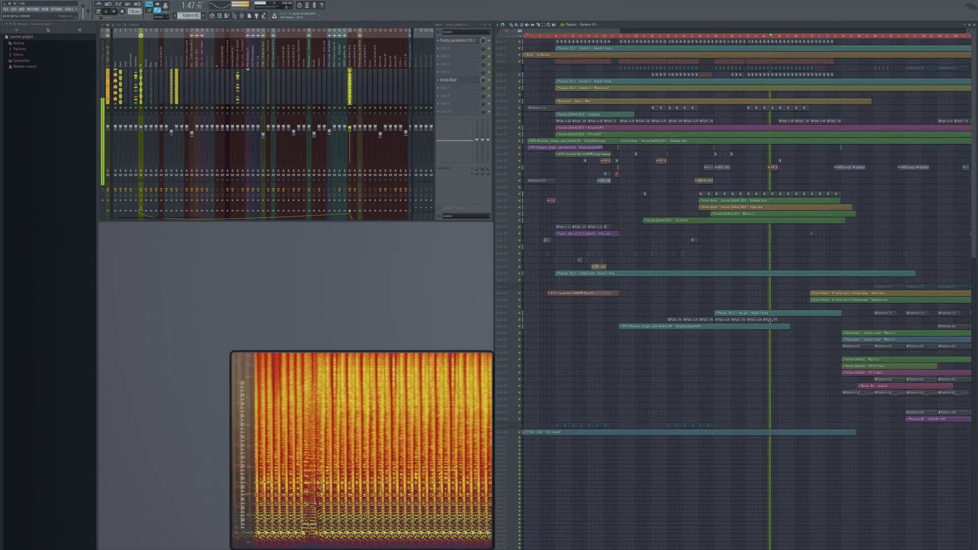
scroll(769, 320, up, 4)
scroll(788, 349, up, 2)
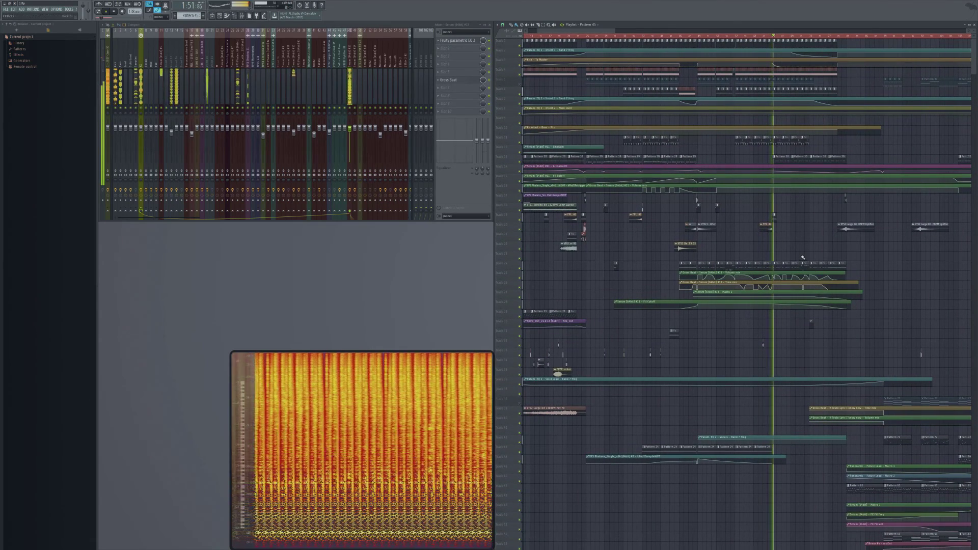
scroll(662, 285, down, 2)
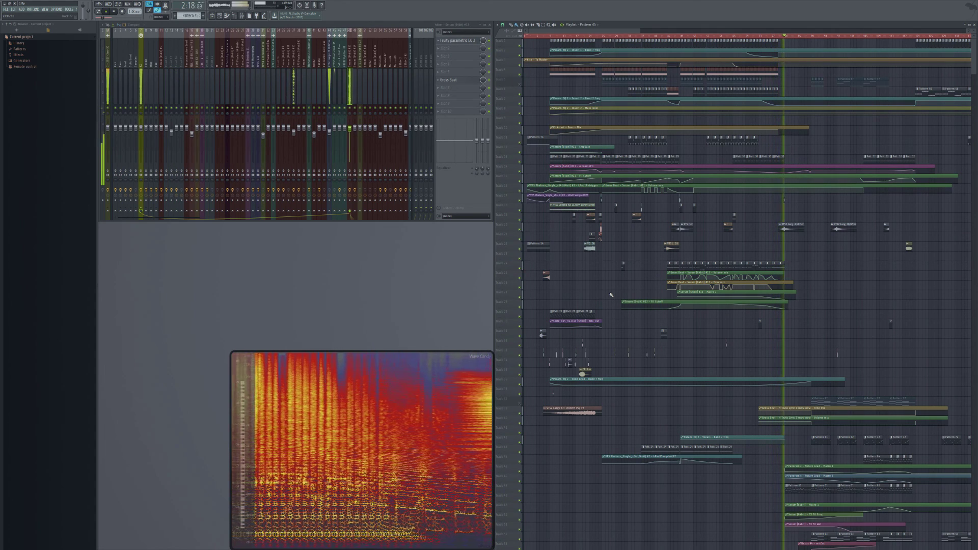
key(space)
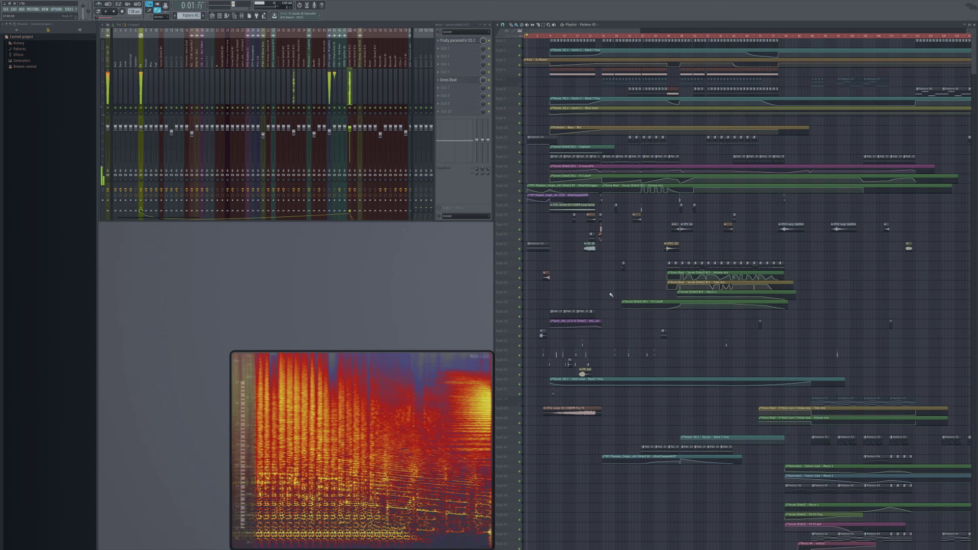